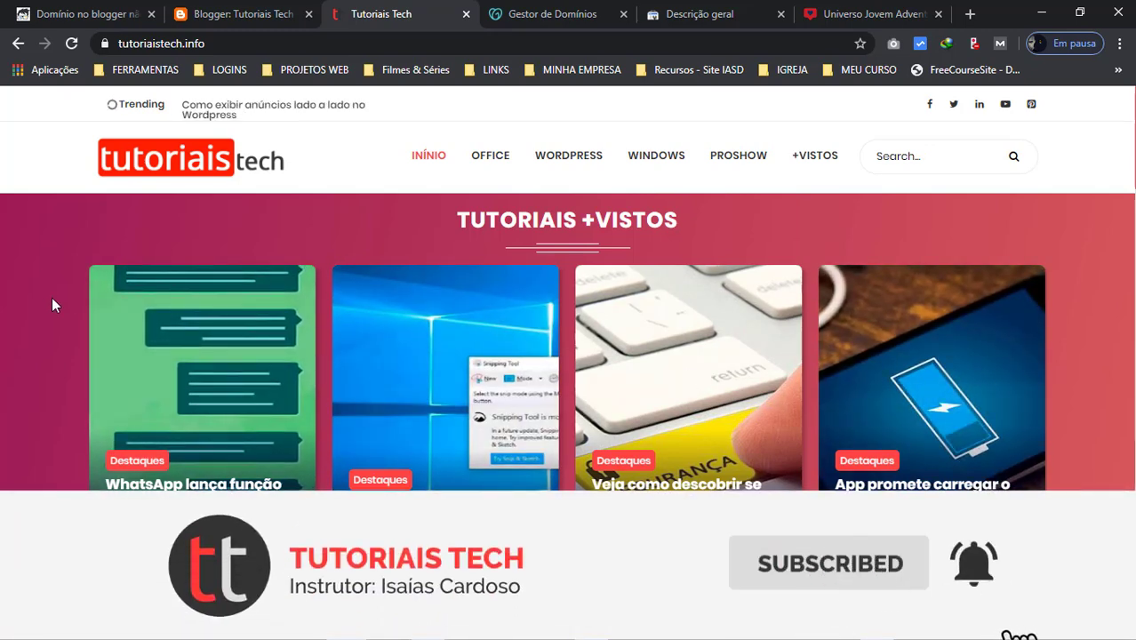
Look through the highlighted tutorials and category sections on the Tutoriais Tech home page.
scroll(41, 318, "down", 1)
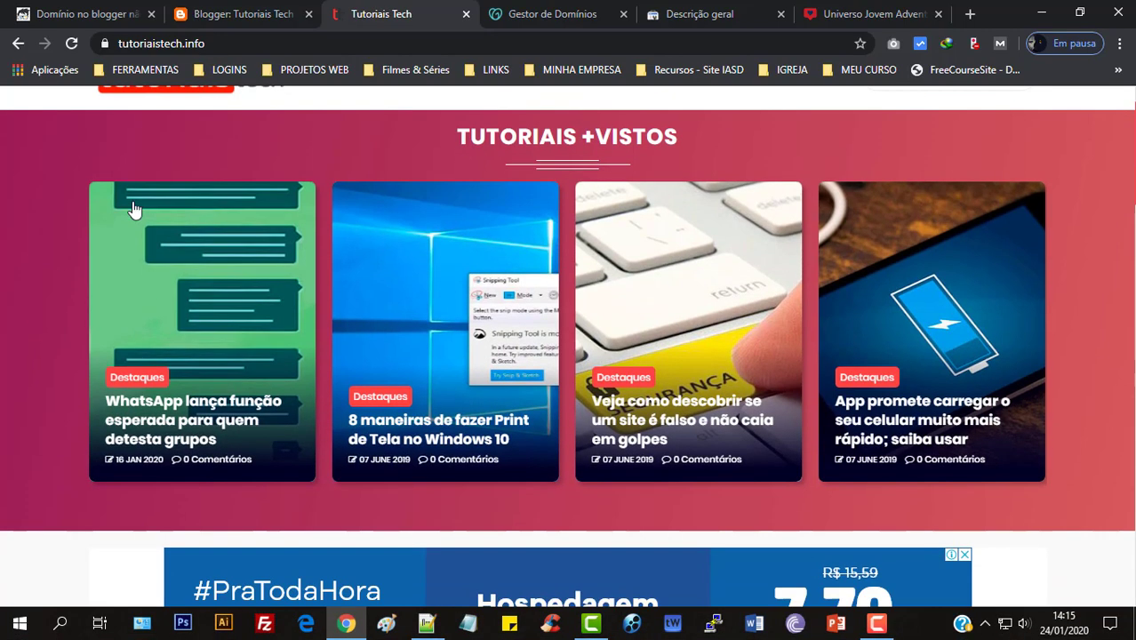
scroll(9, 296, "down", 5)
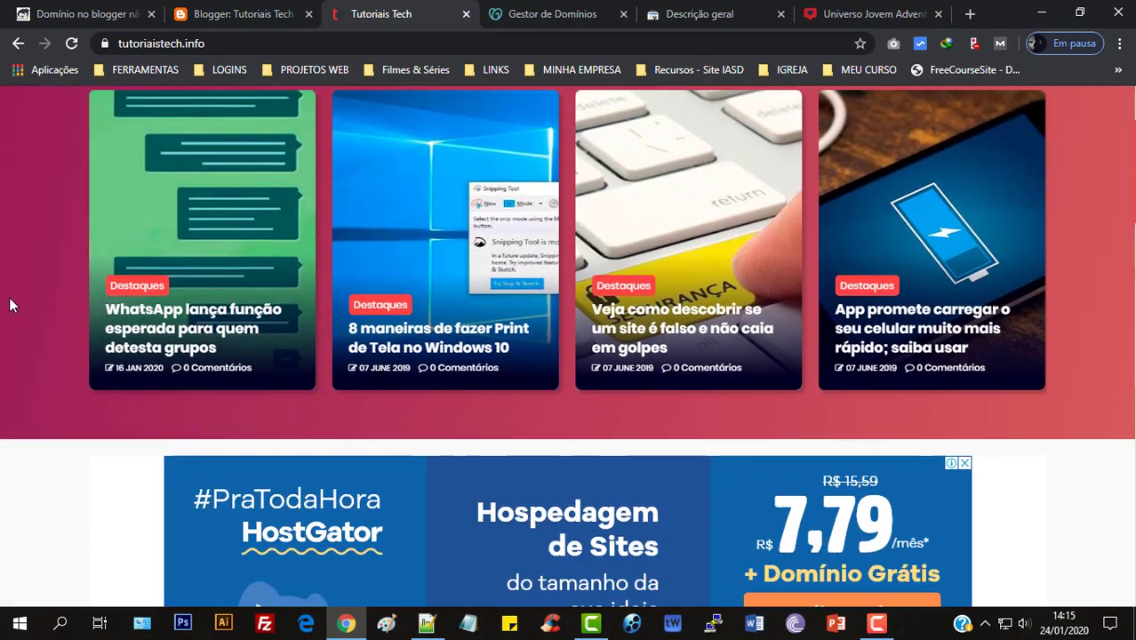
scroll(9, 305, "down", 3)
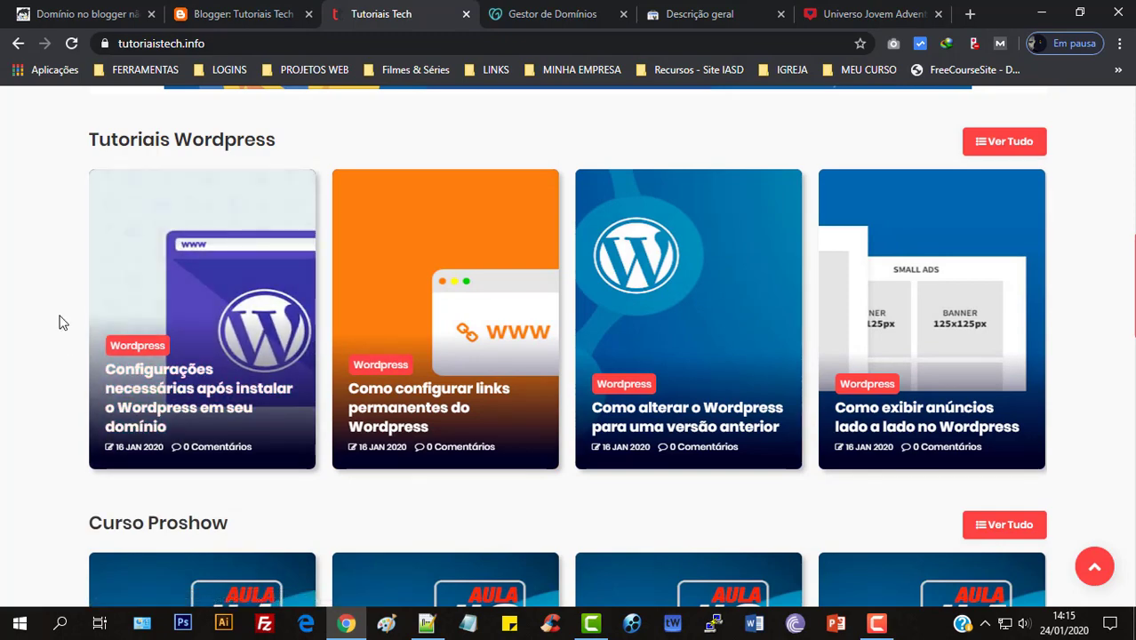
scroll(62, 323, "down", 12)
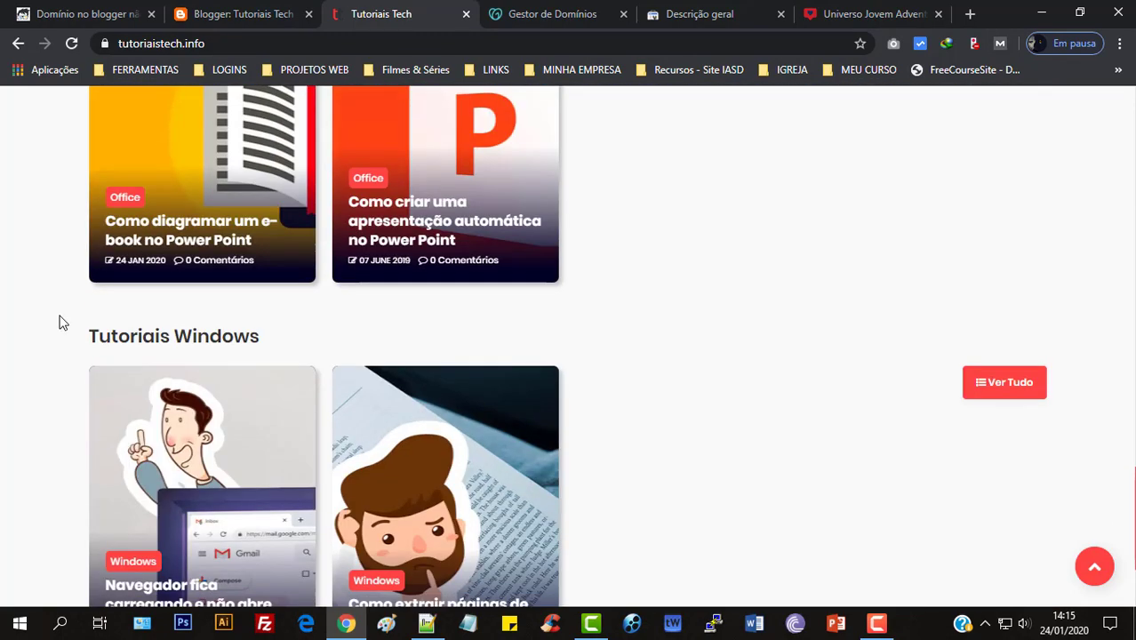
Open the post "Como diagramar um e-book no Power Point" and examine its featured video, text and categories.
left_click(156, 304)
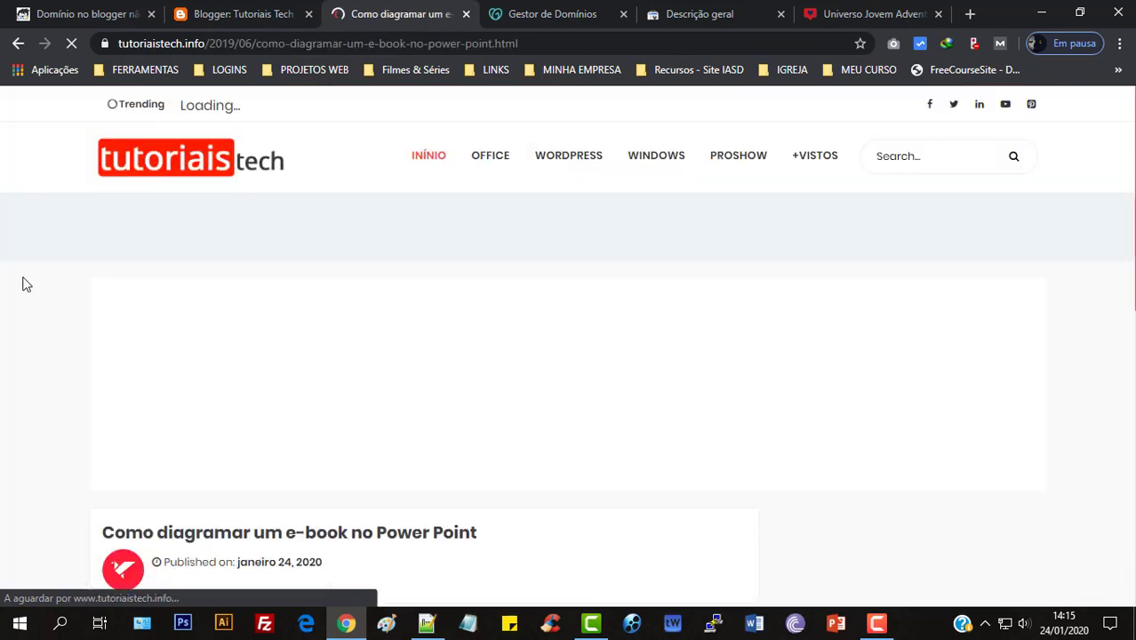
scroll(27, 284, "down", 6)
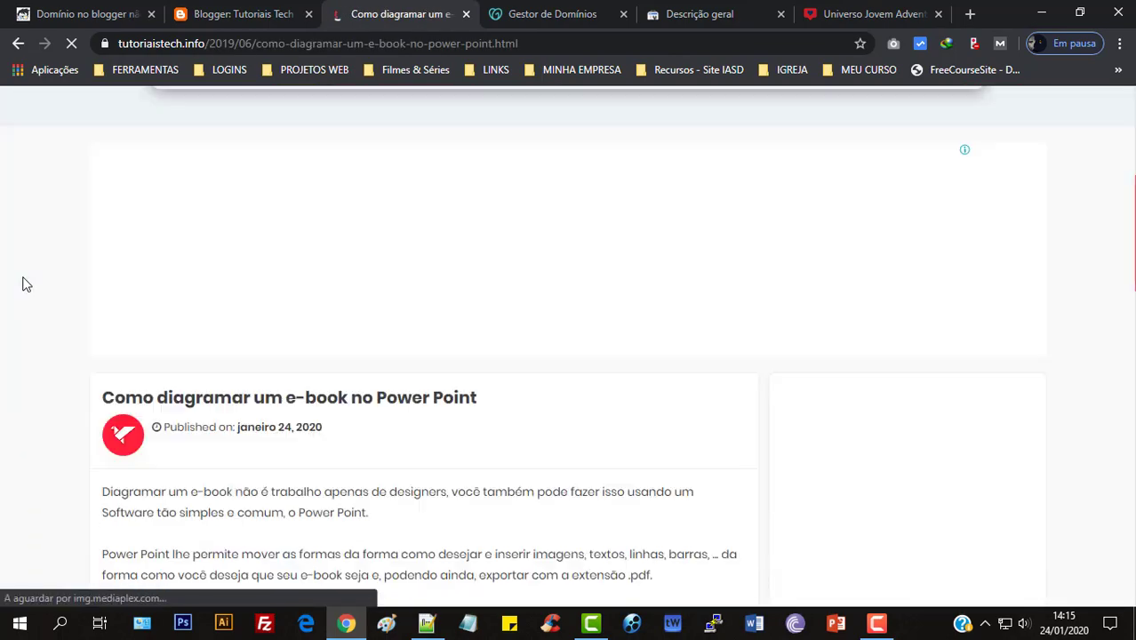
scroll(26, 284, "down", 5)
scroll(26, 284, "up", 12)
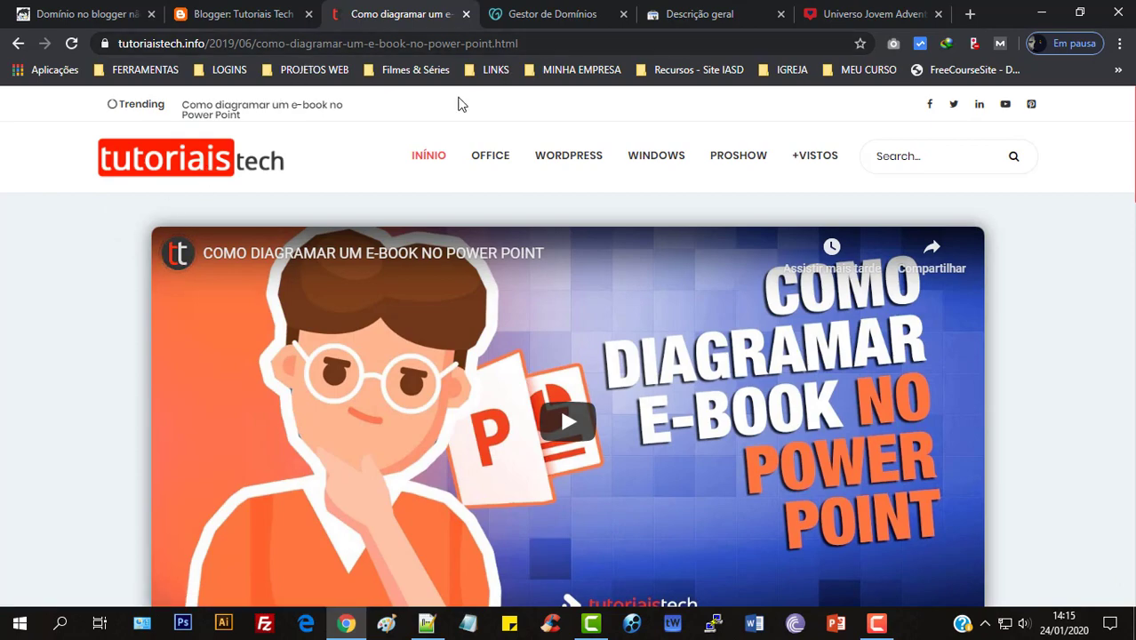
scroll(63, 299, "down", 8)
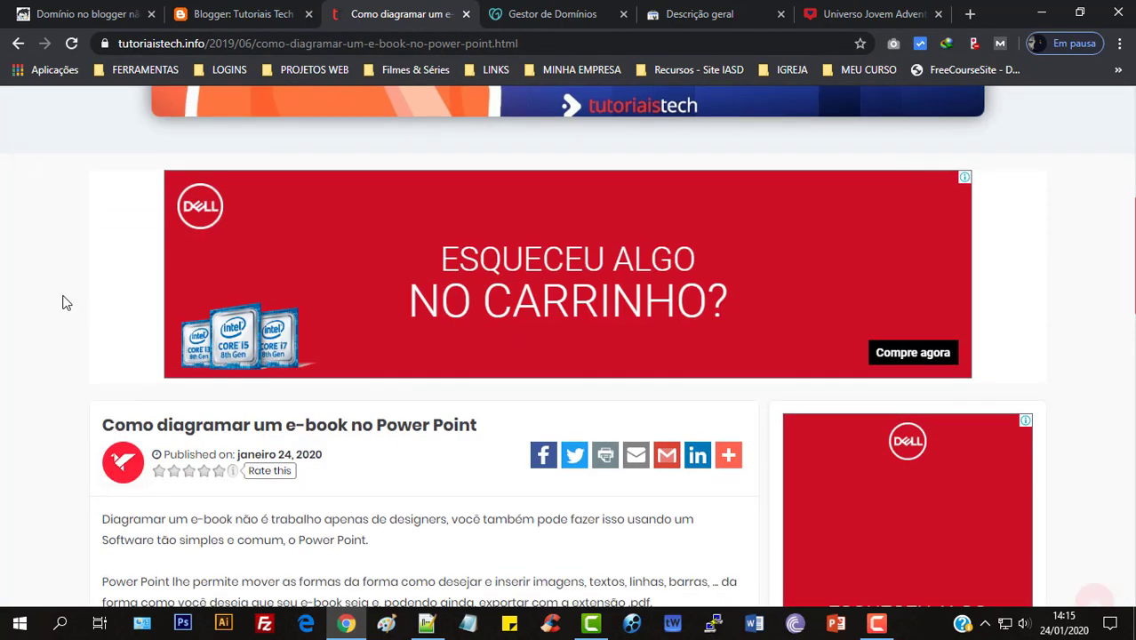
scroll(63, 303, "up", 8)
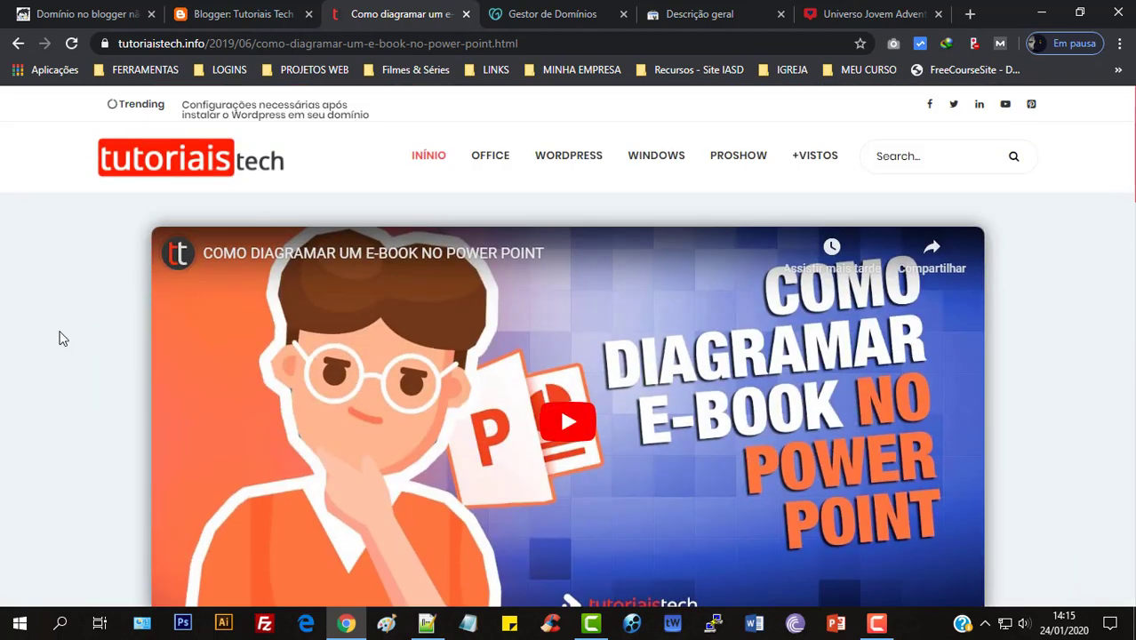
scroll(58, 336, "down", 8)
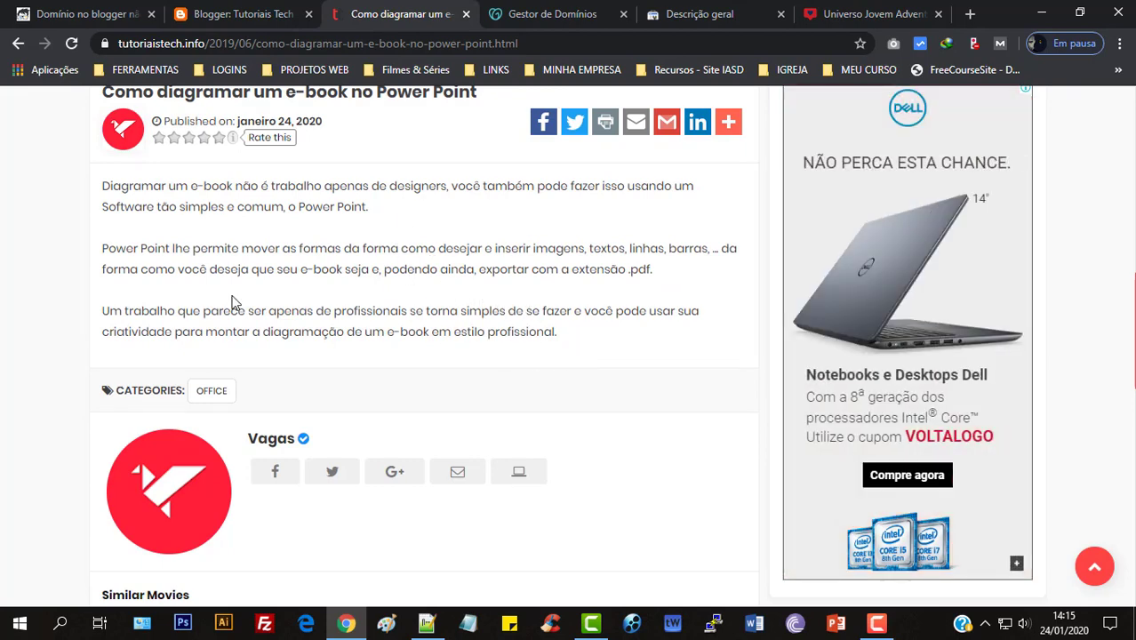
scroll(229, 299, "up", 8)
scroll(536, 300, "down", 1)
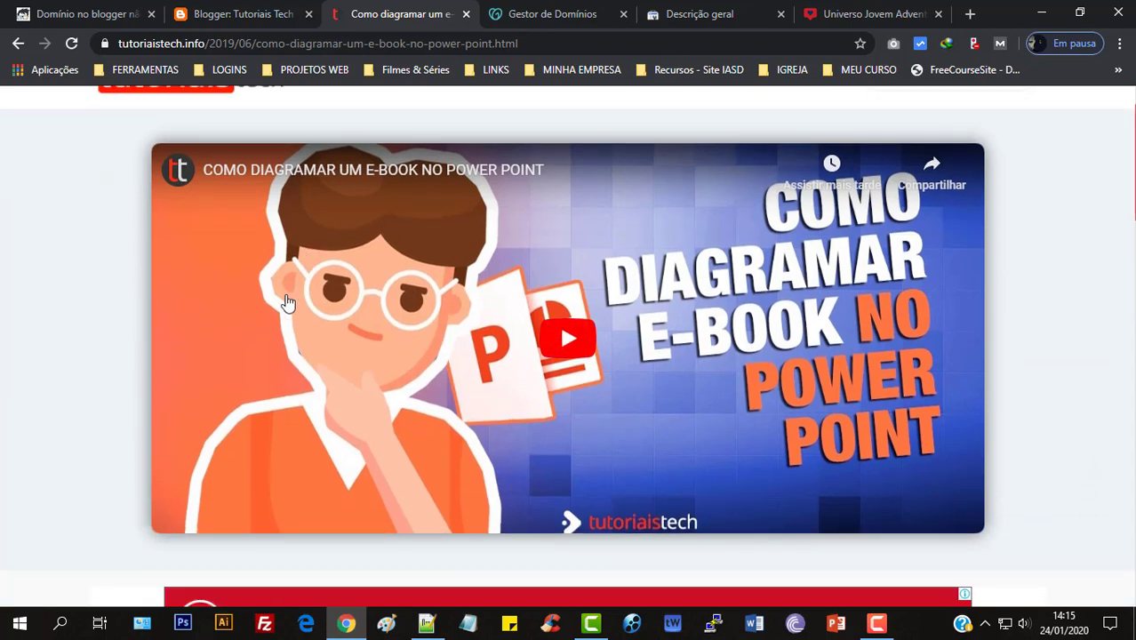
scroll(58, 350, "down", 7)
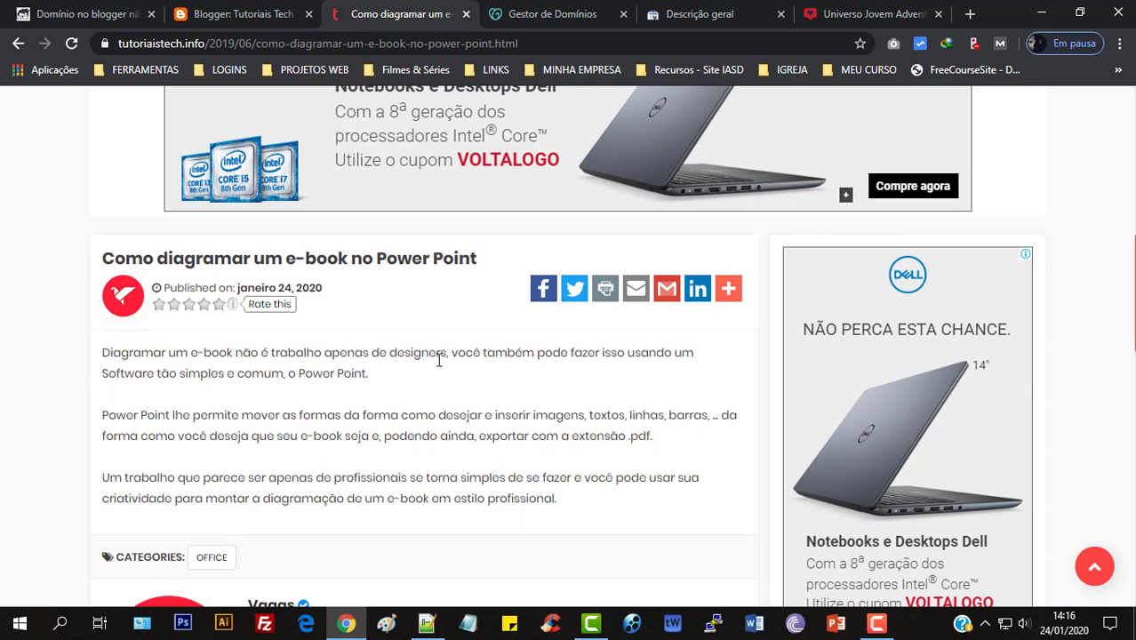
scroll(490, 427, "up", 8)
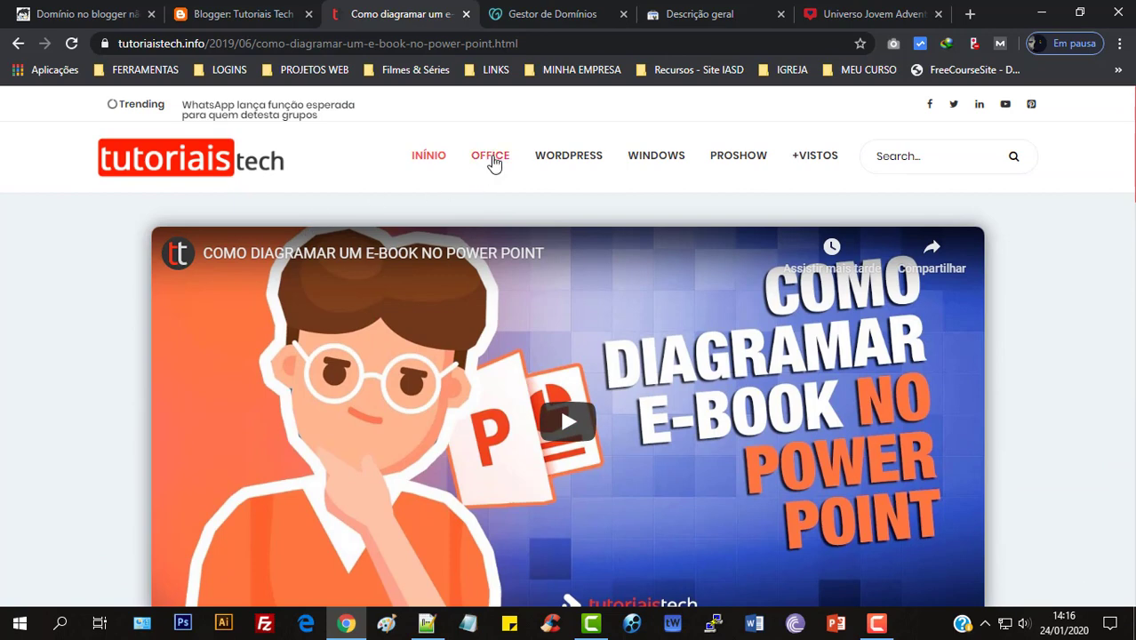
Show the blog's Office category and examine its post thumbnails.
left_click(490, 159)
scroll(65, 319, "down", 3)
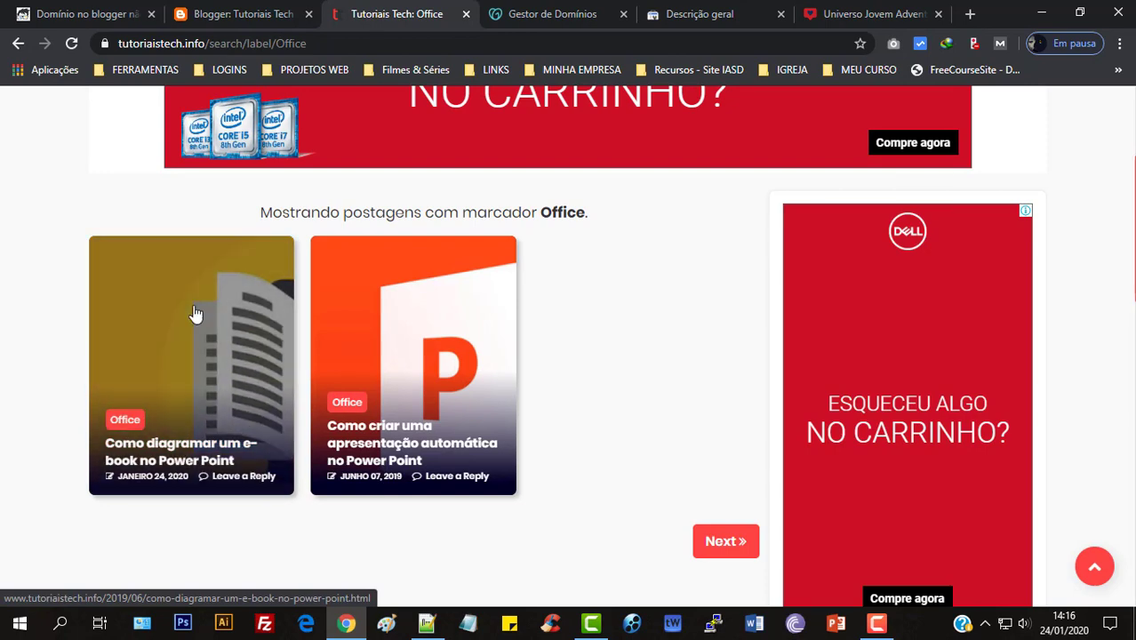
scroll(57, 362, "up", 3)
scroll(57, 361, "down", 3)
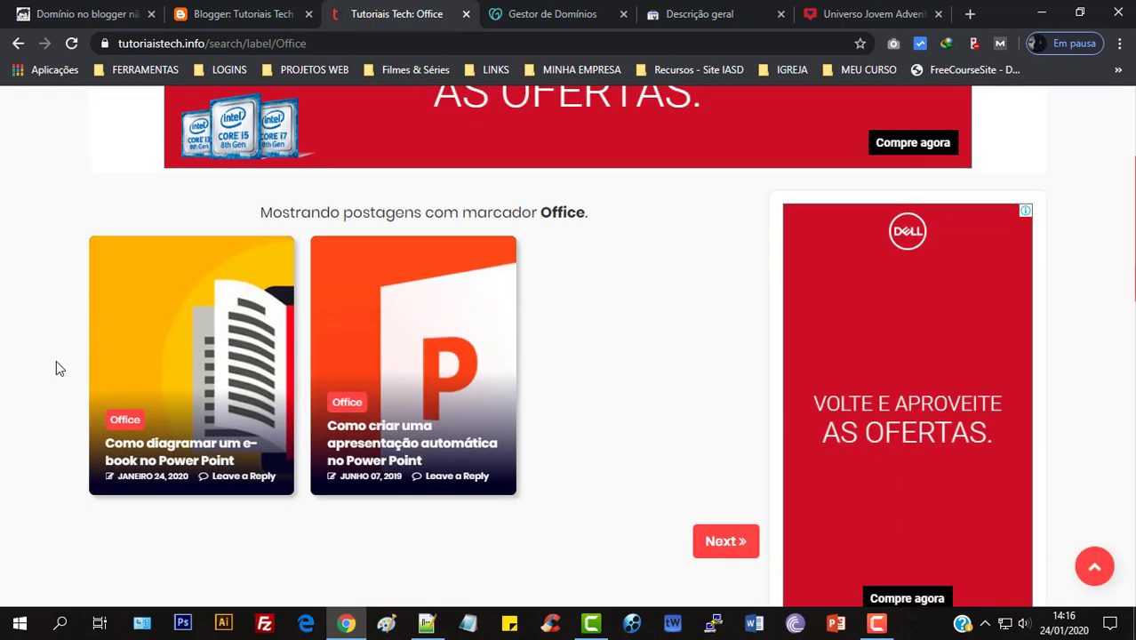
Switch to Blogger, open the post "Como diagramar um e-book no Power Point" in Escrever mode and review its text and embedded video.
left_click(224, 7)
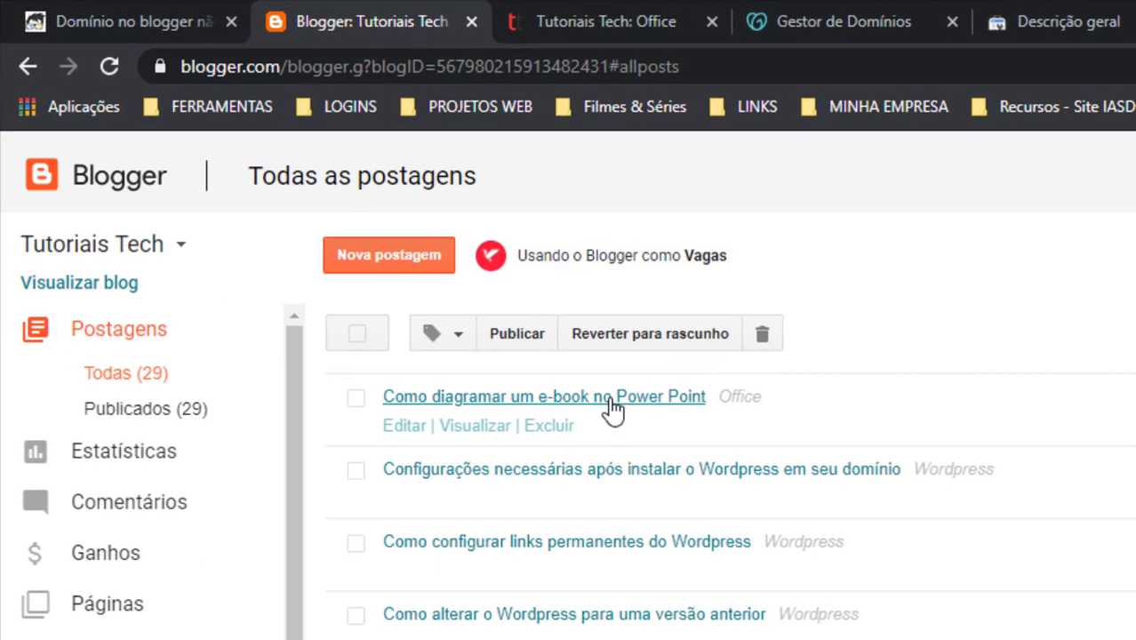
left_click(380, 274)
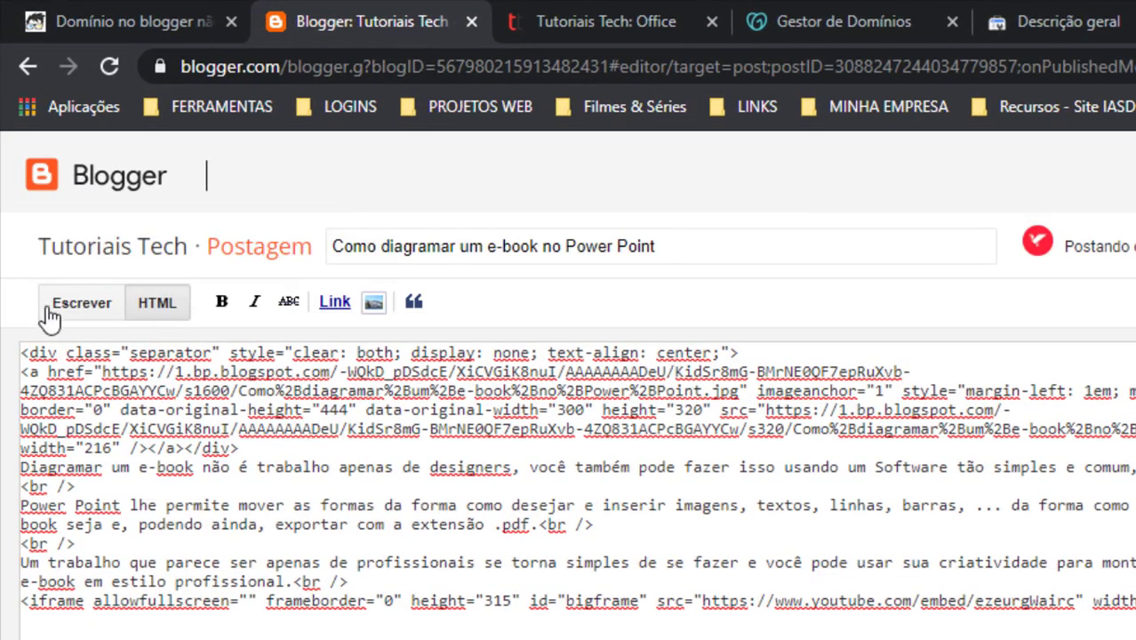
left_click(49, 307)
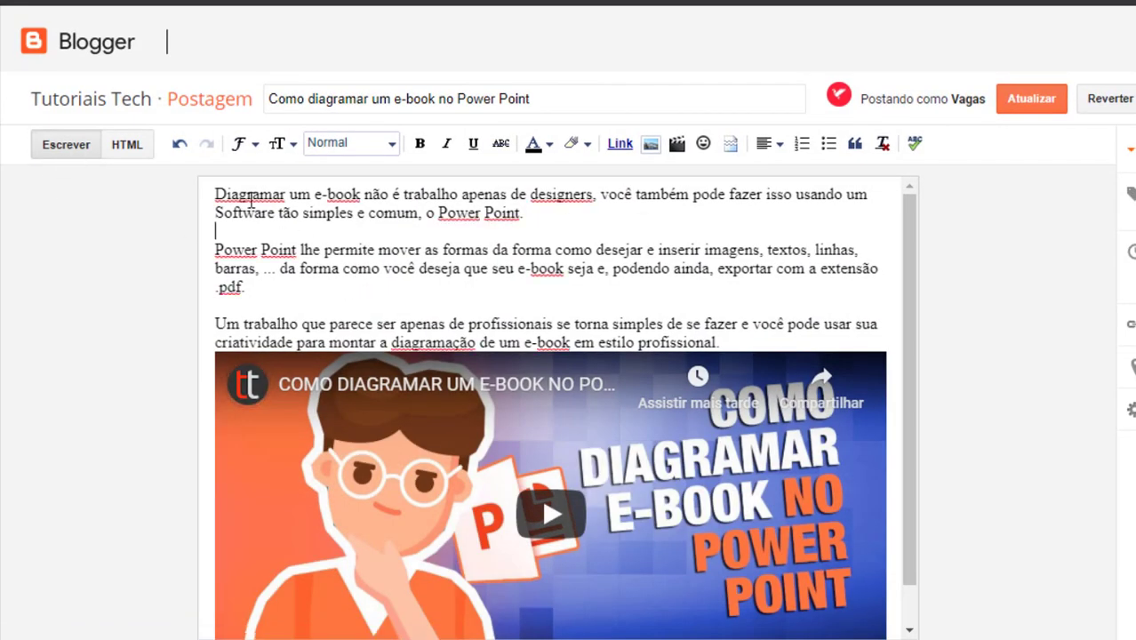
left_click_drag(219, 190, 737, 336)
left_click(727, 298)
scroll(702, 333, "down", 1)
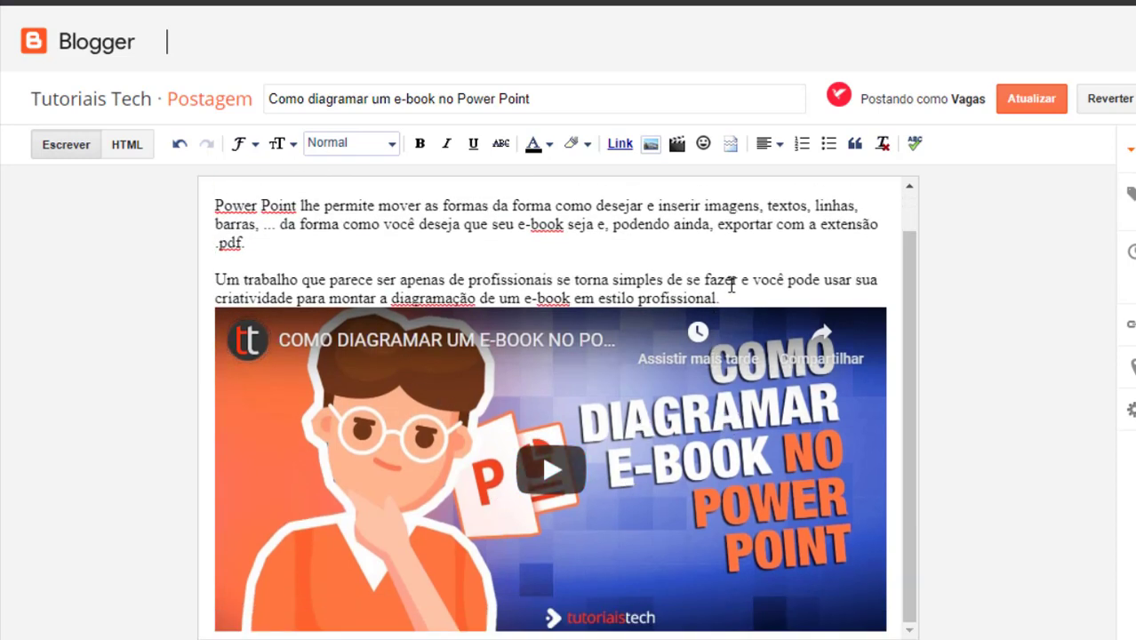
scroll(722, 299, "up", 1)
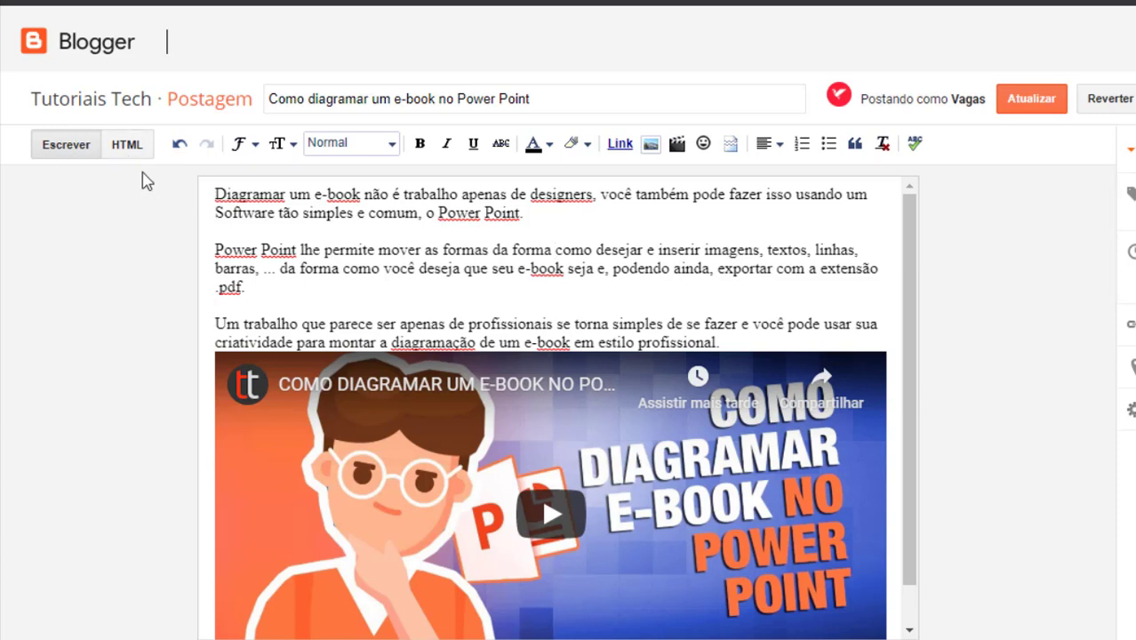
Delete the hidden "separator" image block from the start of the post's HTML and return to Escrever mode.
left_click(127, 145)
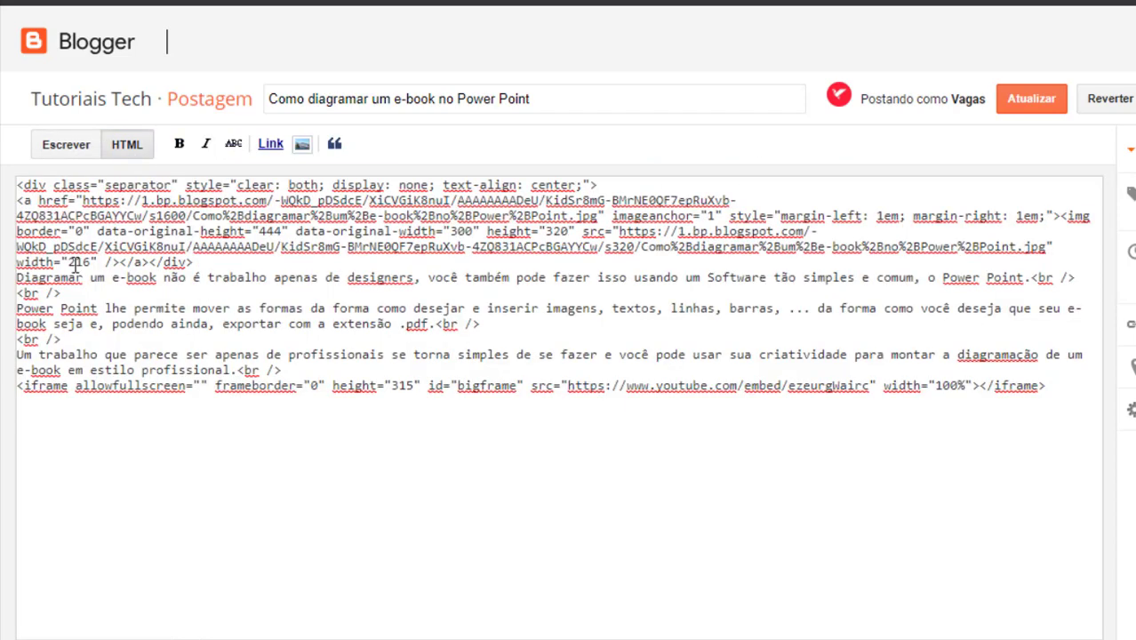
left_click_drag(22, 251, 22, 175)
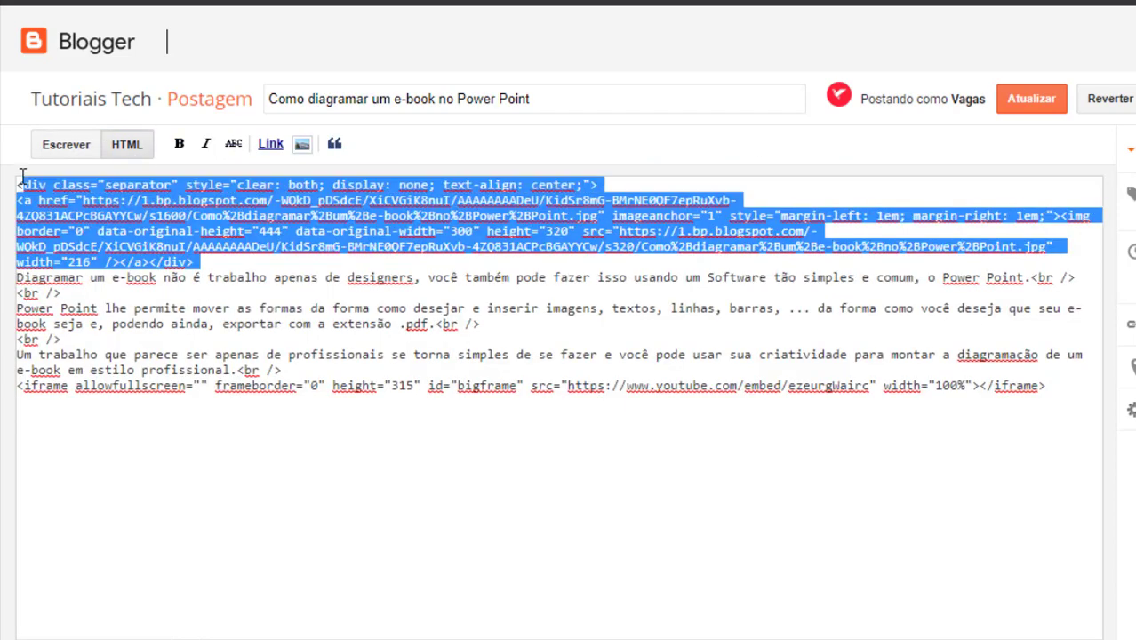
key("Delete")
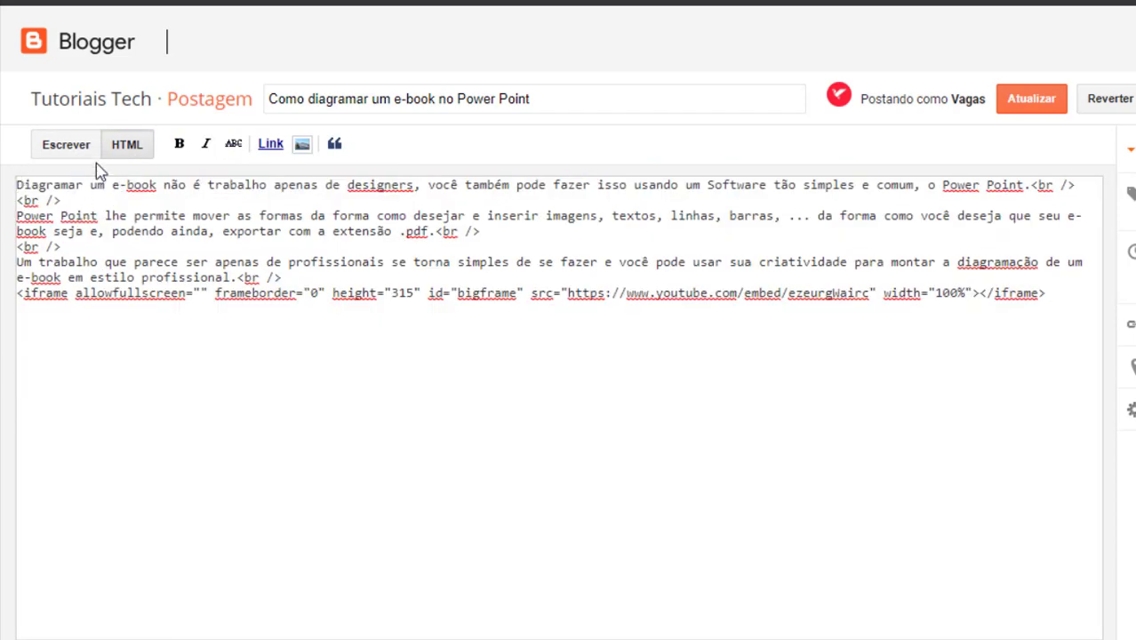
left_click(73, 153)
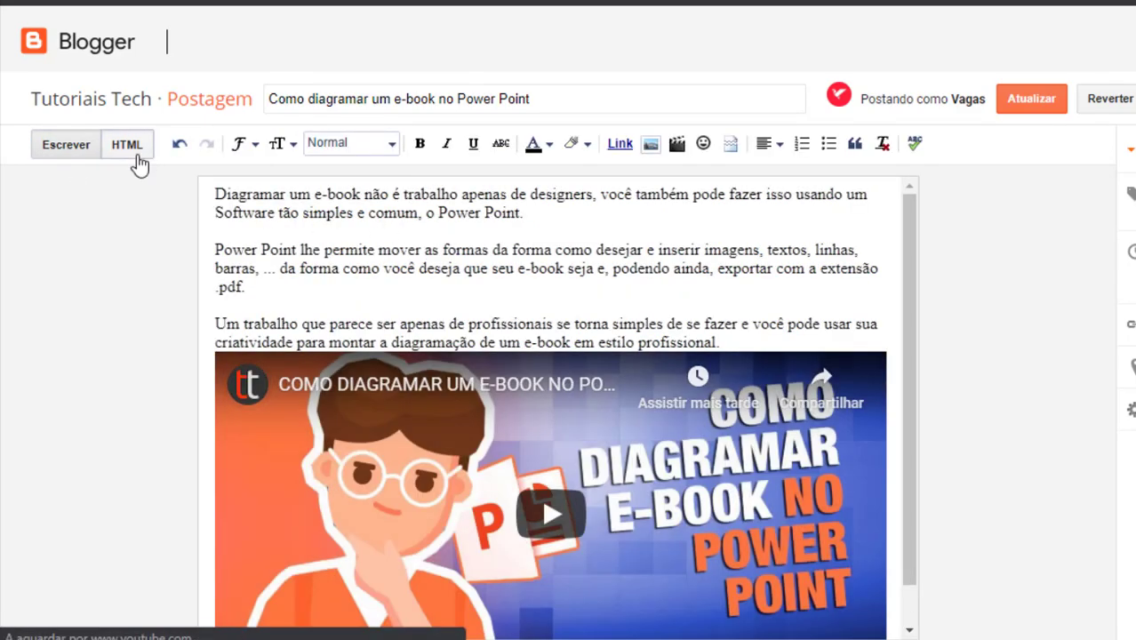
left_click(127, 145)
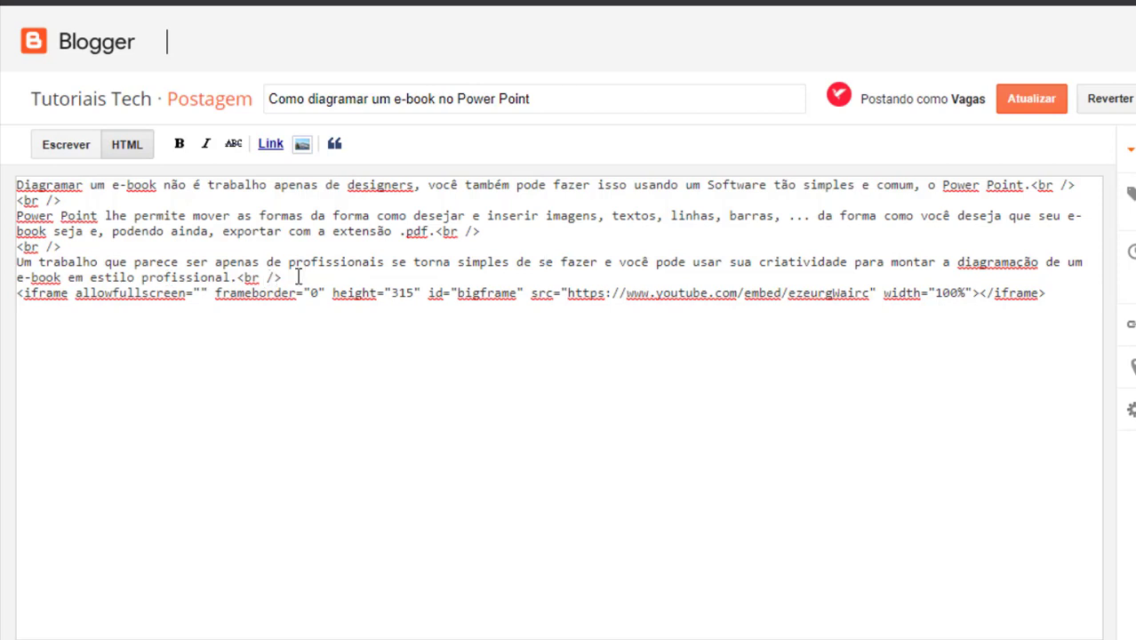
key("Return")
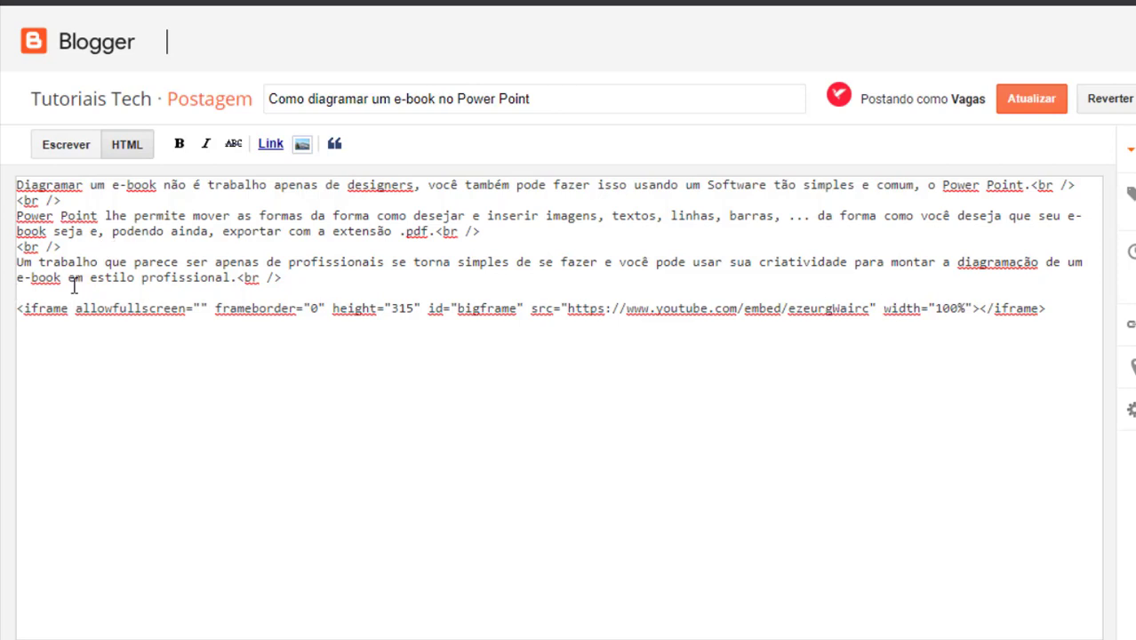
key("BackSpace")
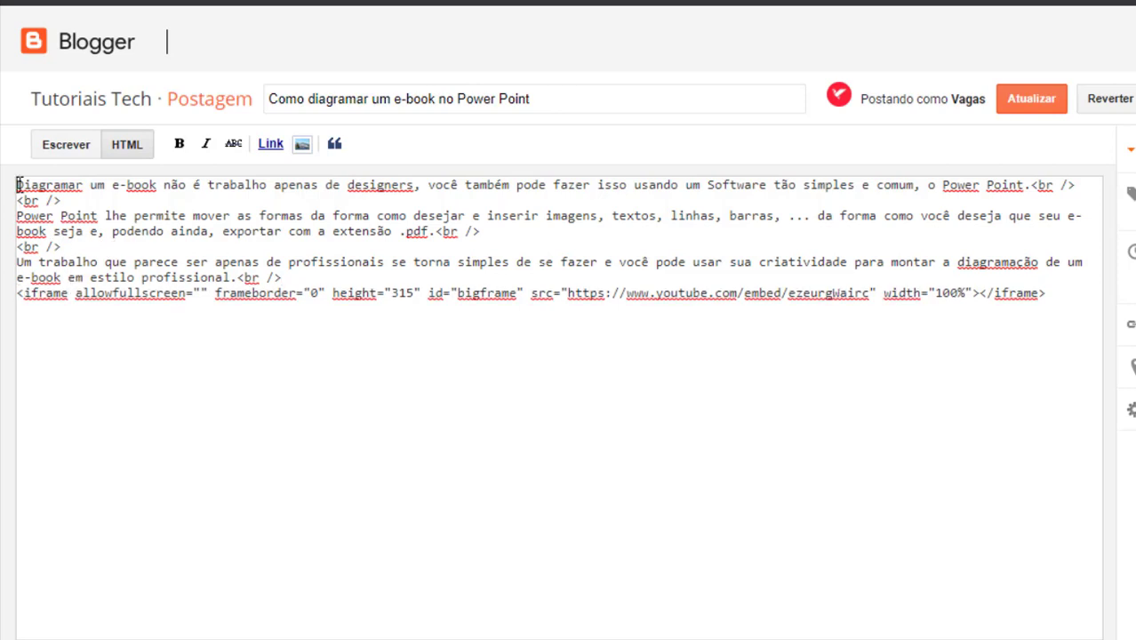
left_click(62, 151)
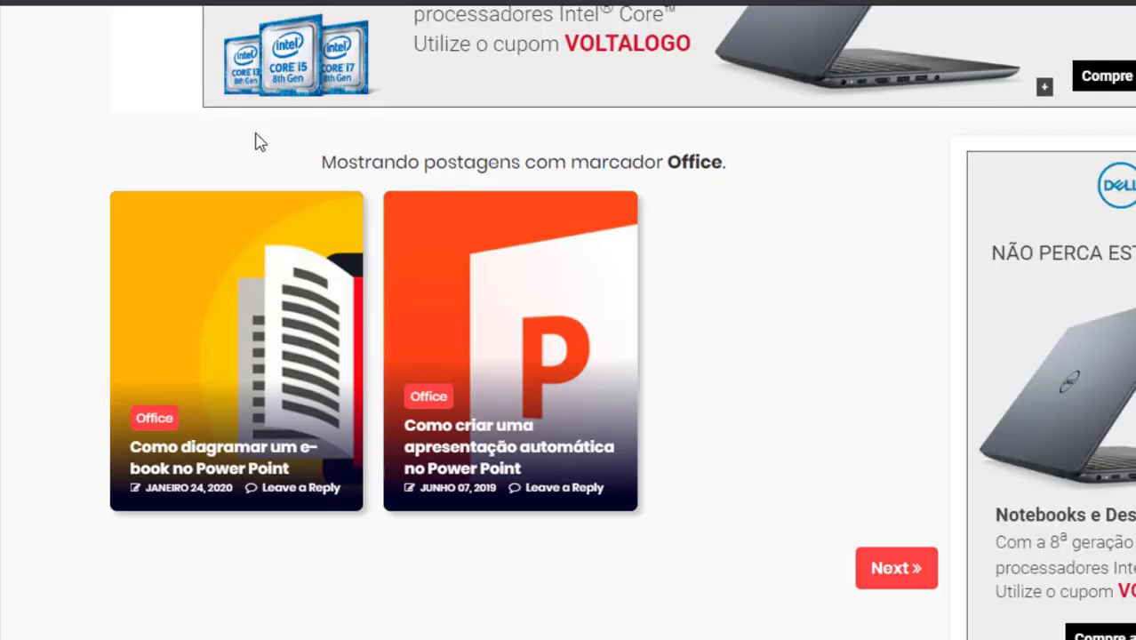
Review the Office category page on the blog and reload it to check the post thumbnails.
scroll(89, 133, "up", 3)
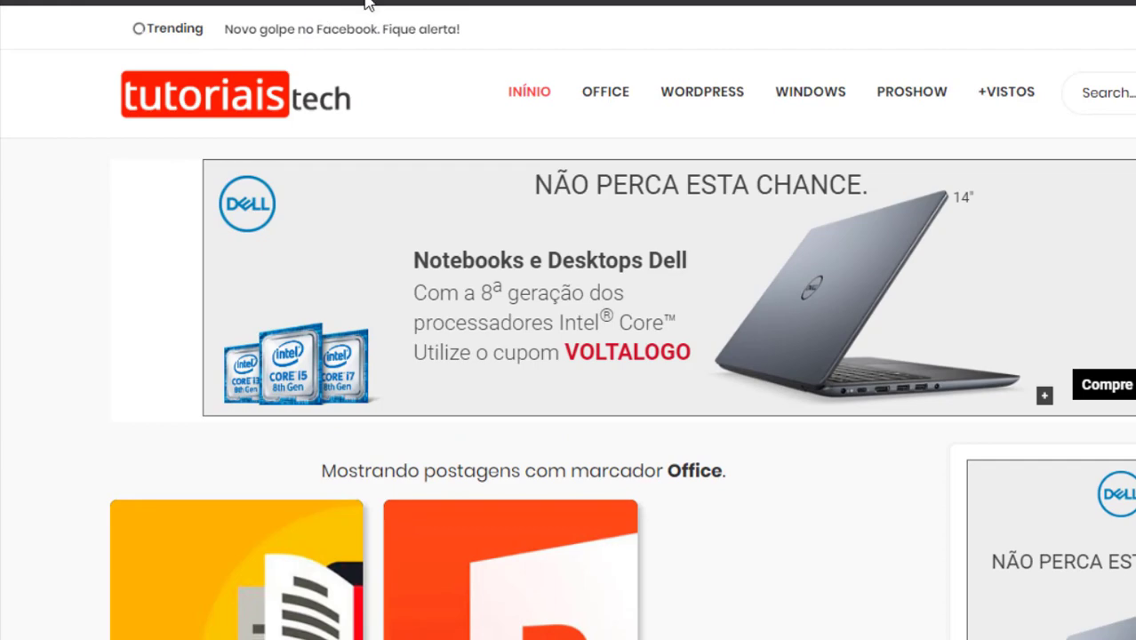
scroll(203, 286, "down", 5)
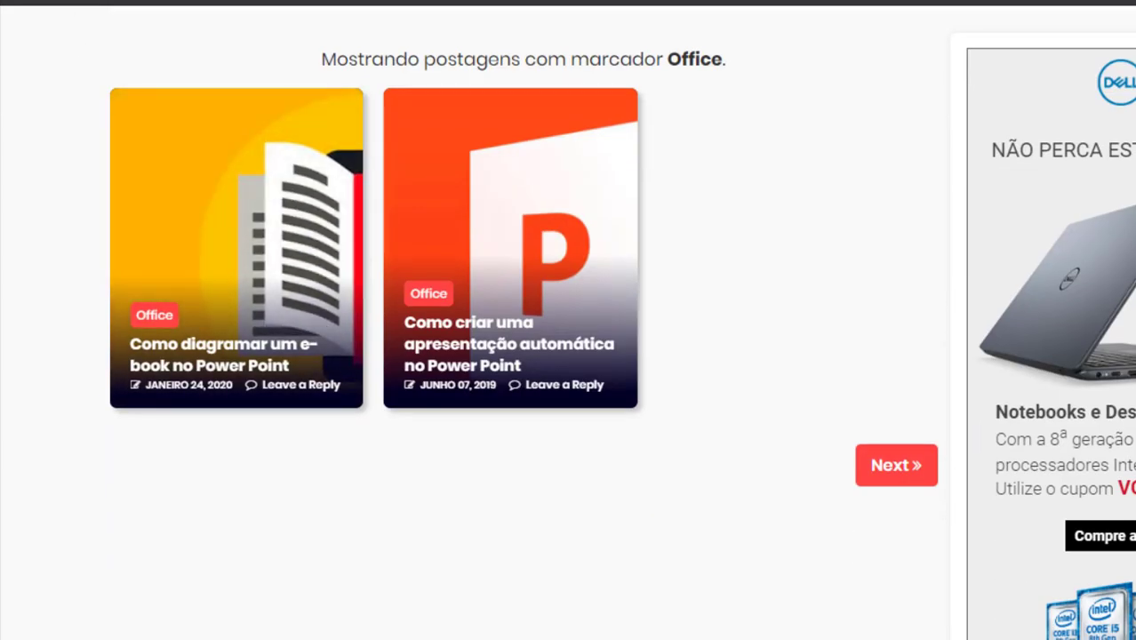
key("F5")
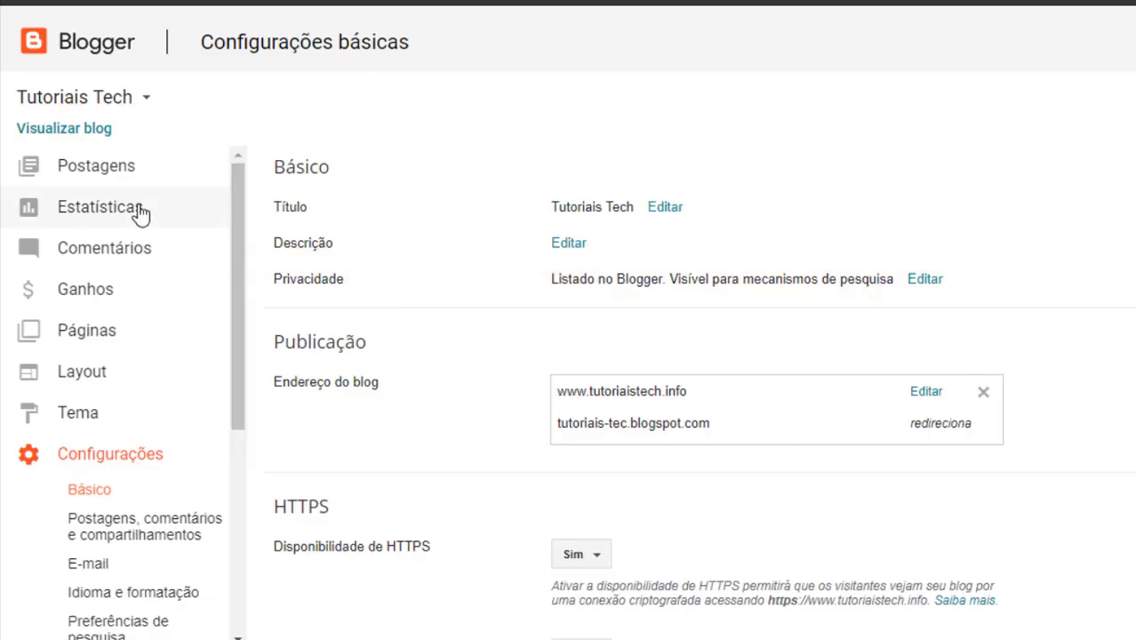
Reopen the post "Como diagramar um e-book no Power Point" and insert the yellow e-book image from this blog's images before the first paragraph.
left_click(132, 171)
left_click(531, 233)
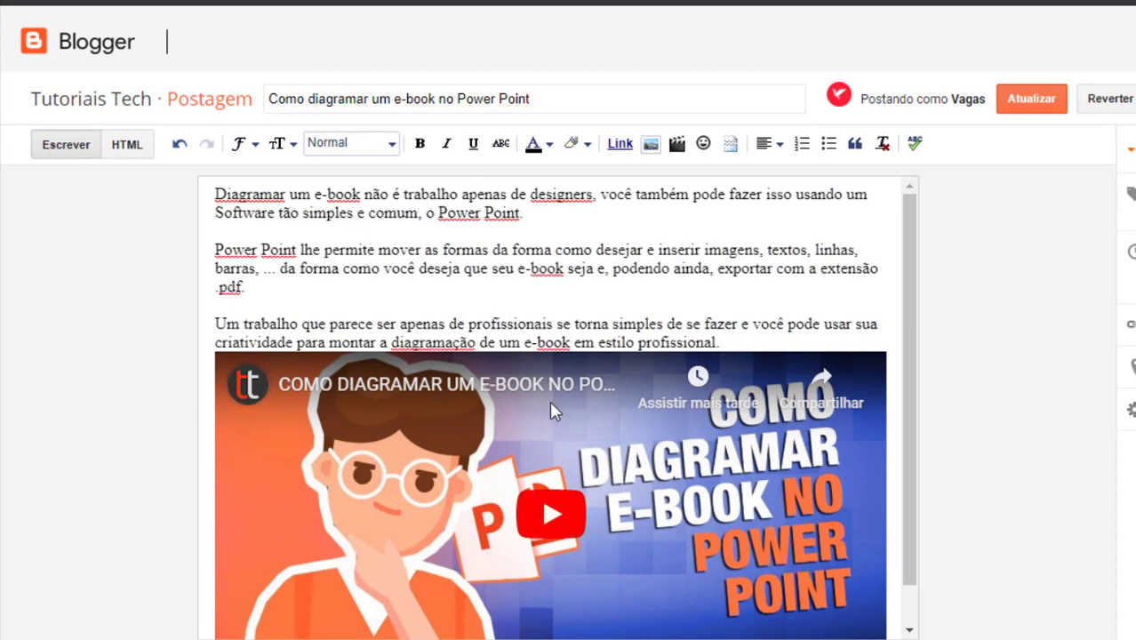
left_click(216, 196)
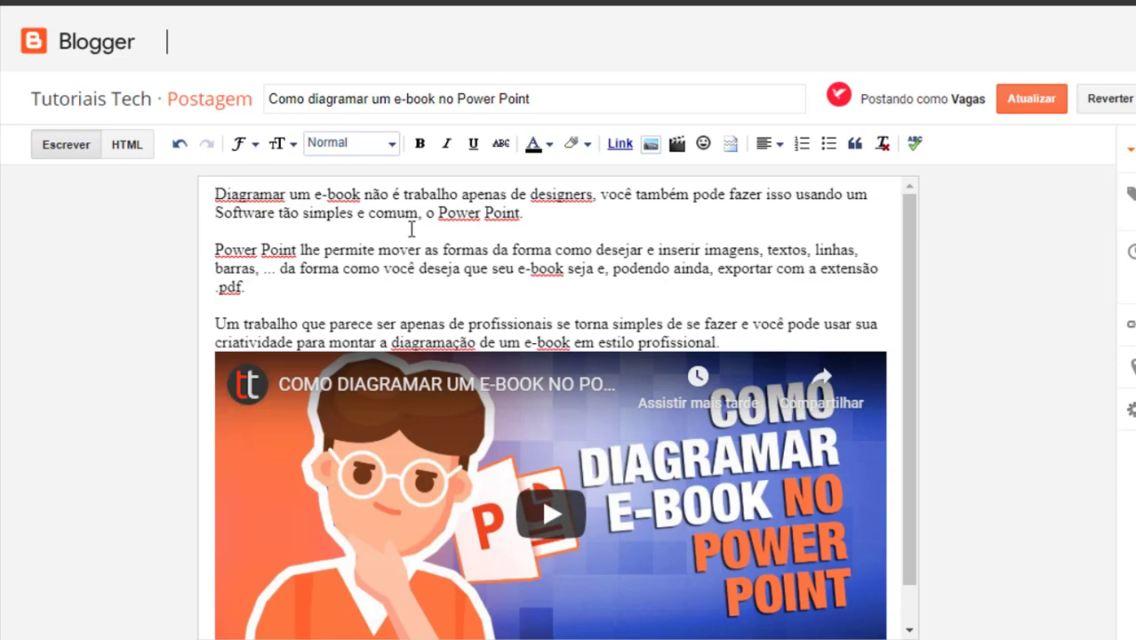
left_click(651, 144)
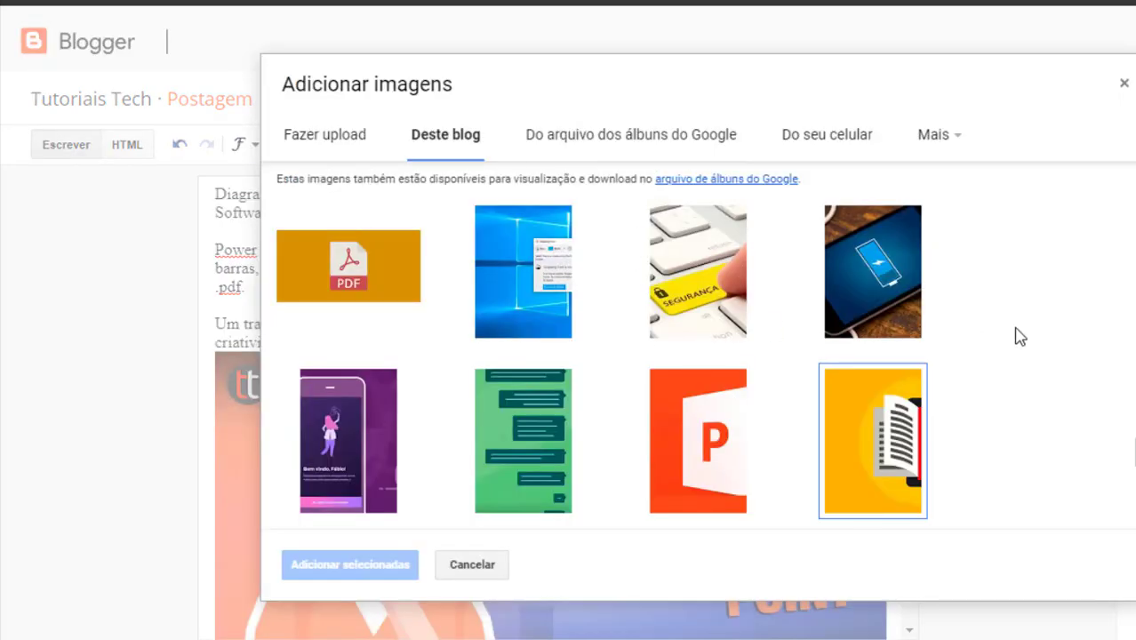
left_click(831, 471)
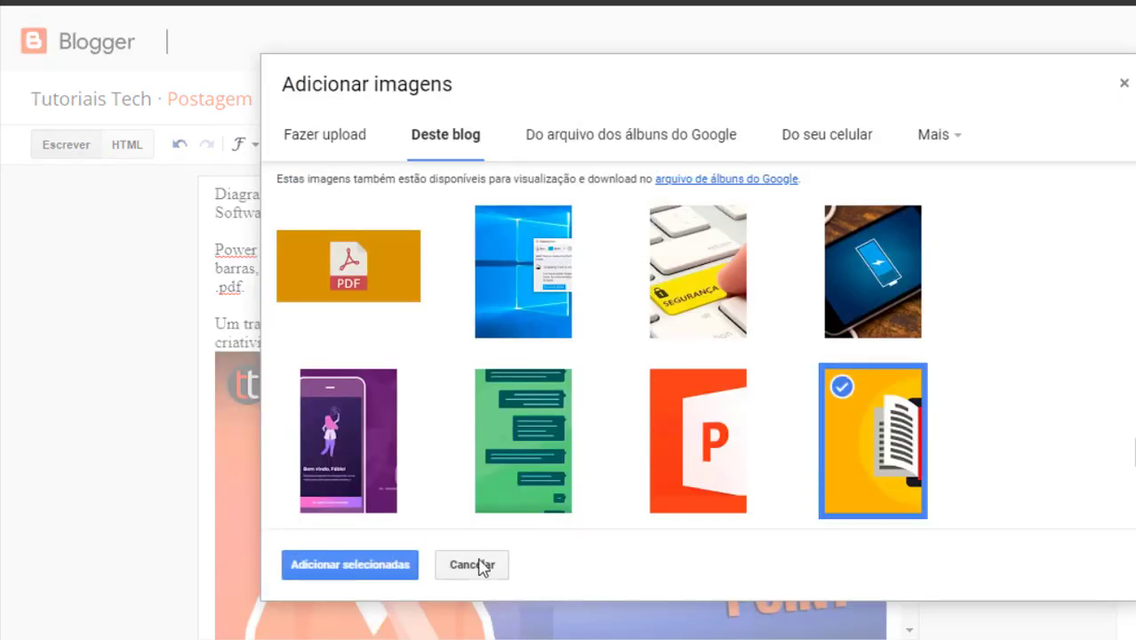
left_click(411, 562)
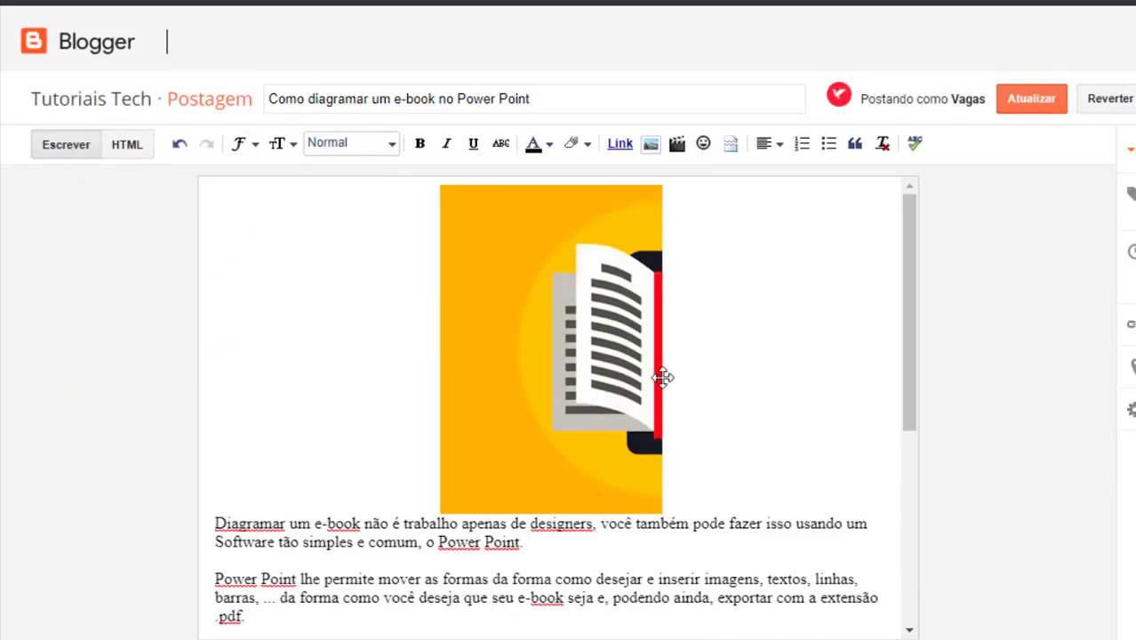
Select the inserted image to check its formatting options, leave it as it is, and update the post.
left_click(602, 320)
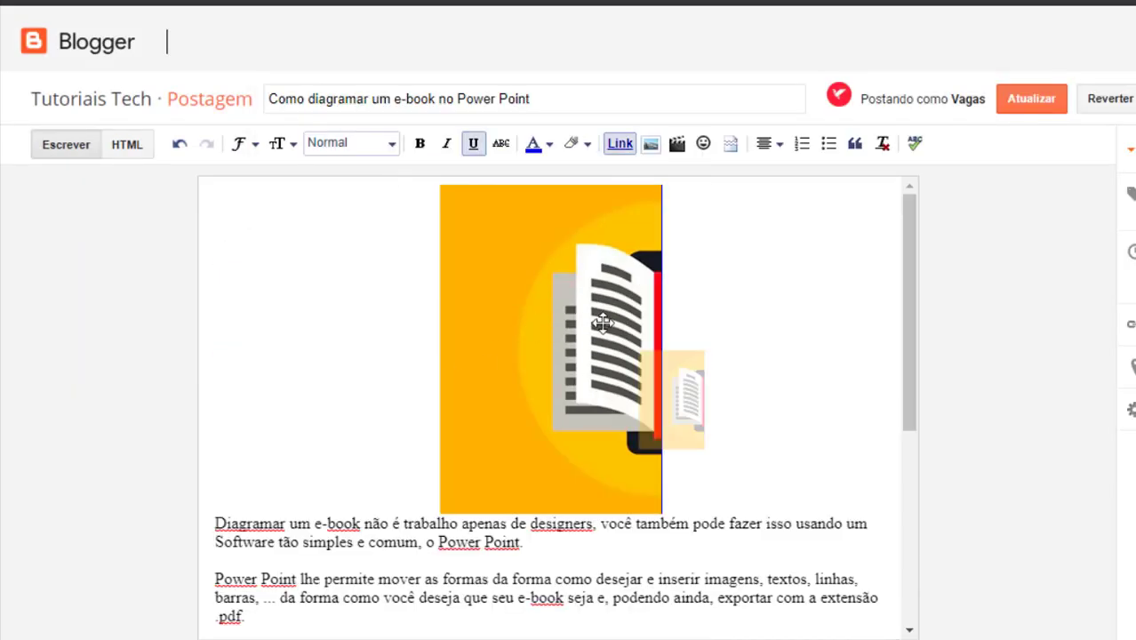
left_click(767, 309)
left_click(601, 321)
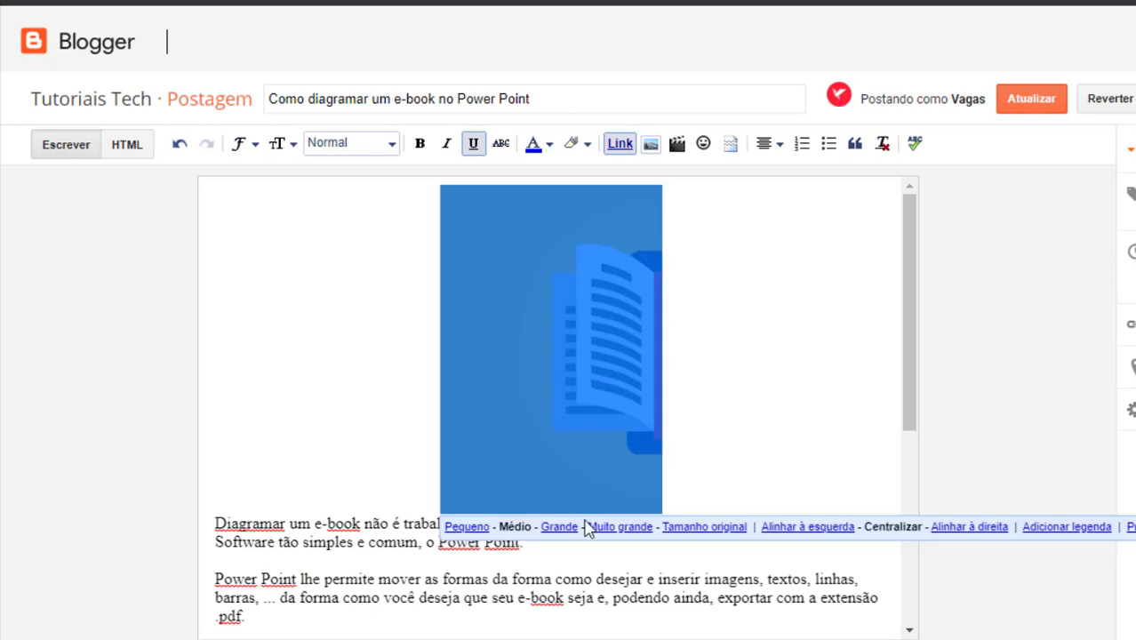
left_click(708, 393)
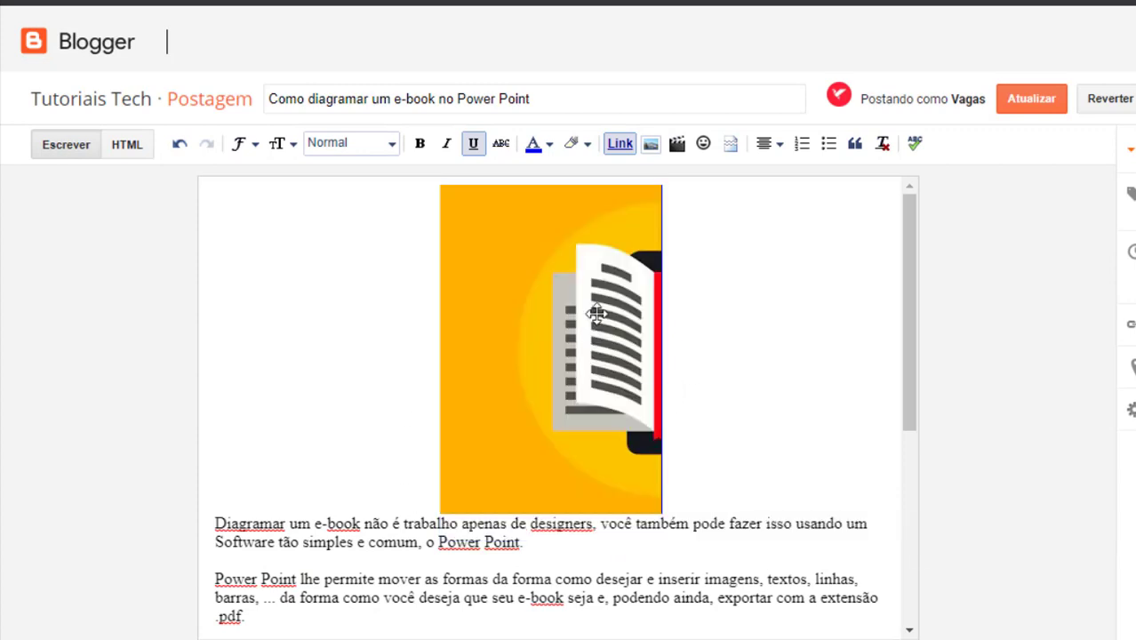
left_click(1033, 99)
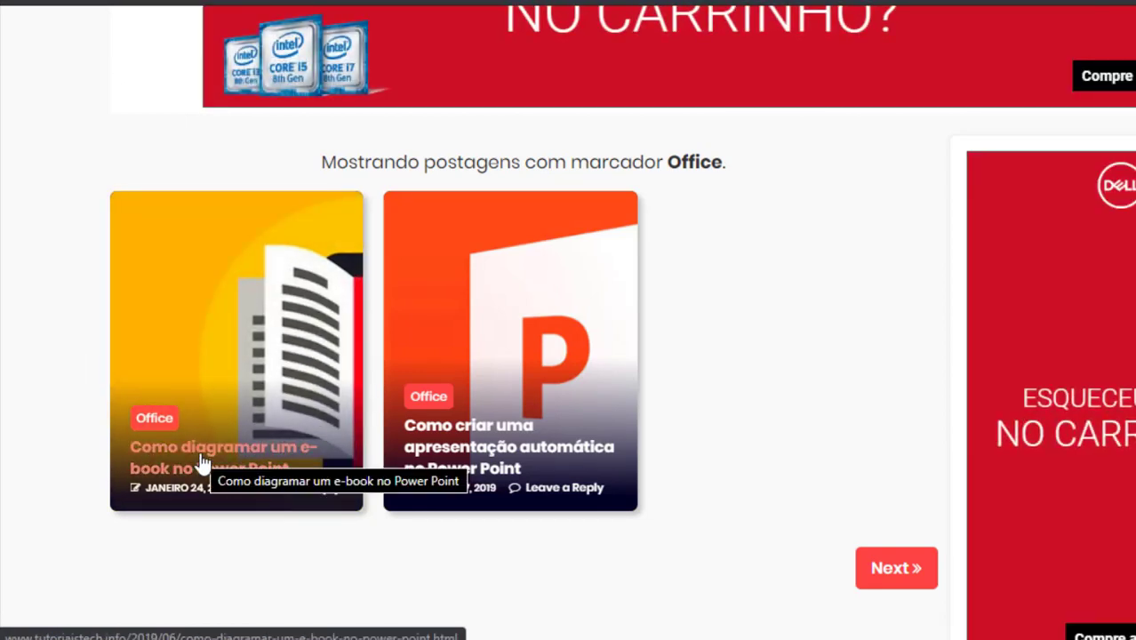
Open the e-book post from the blog's Office category, examine its image, text and video placement, and return to the Office category listing.
left_click(203, 462)
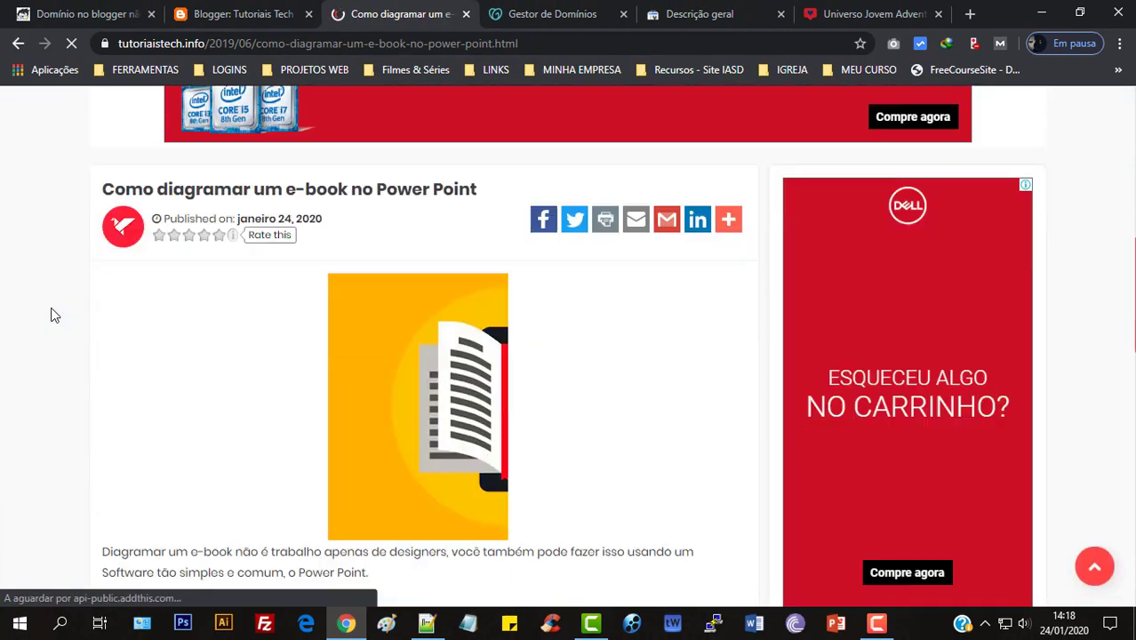
scroll(323, 349, "down", 3)
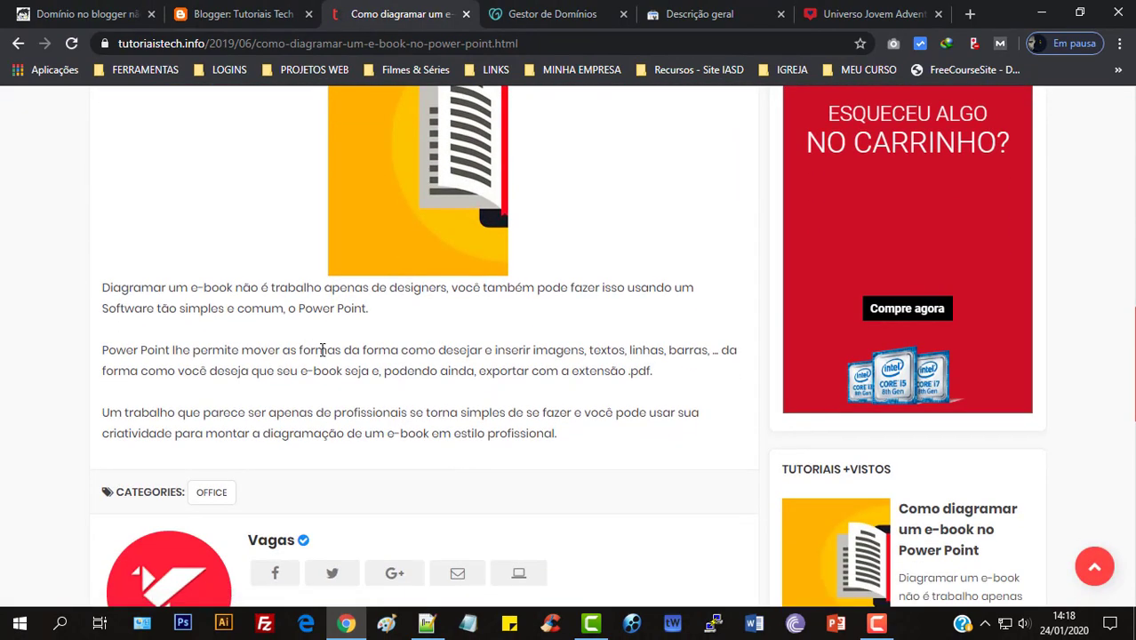
scroll(323, 349, "up", 2)
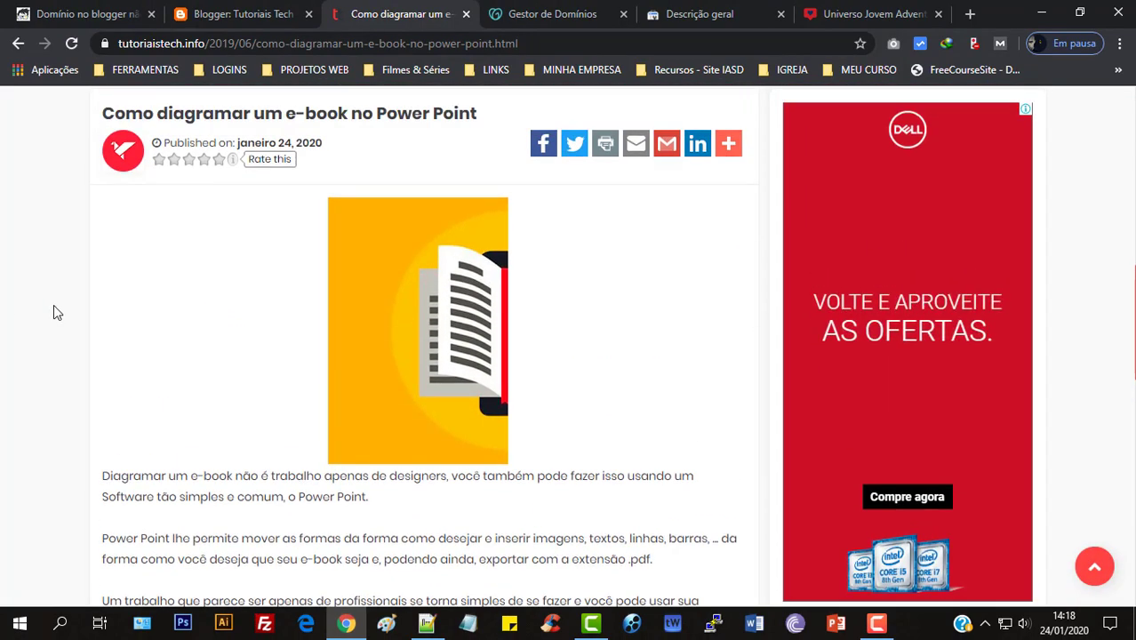
scroll(54, 307, "up", 10)
scroll(54, 307, "down", 5)
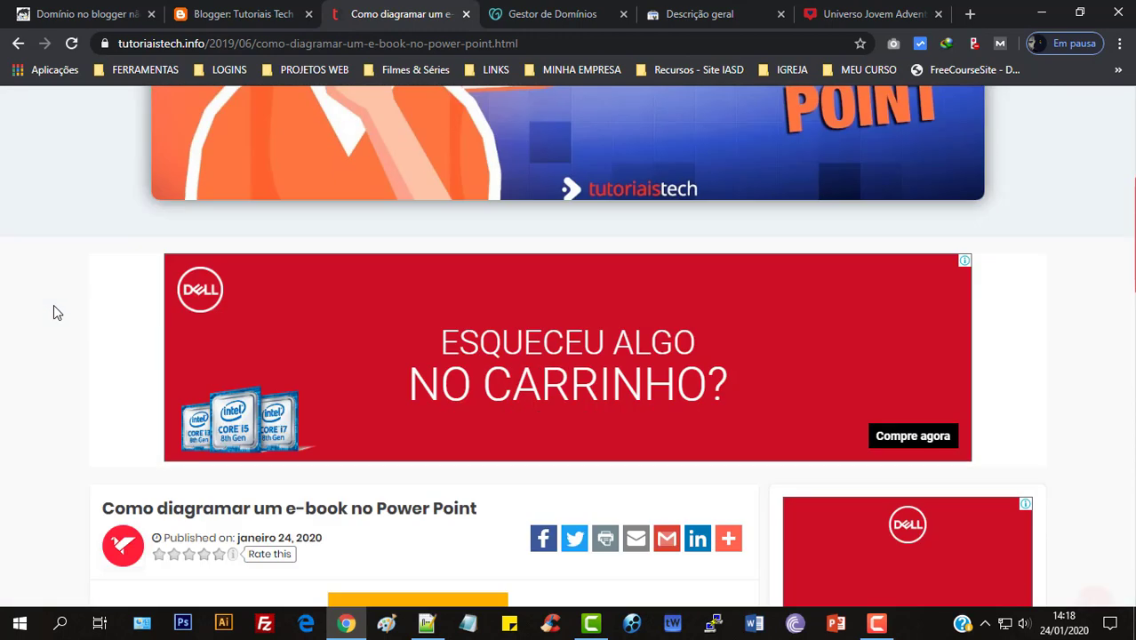
scroll(53, 311, "down", 5)
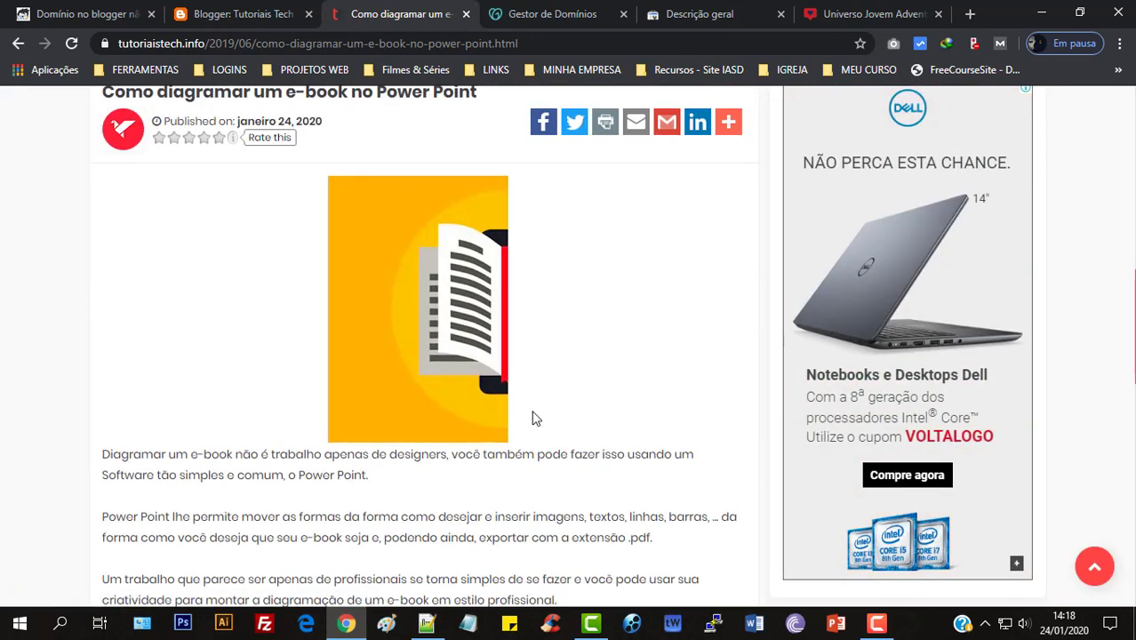
scroll(488, 354, "down", 2)
scroll(487, 356, "up", 3)
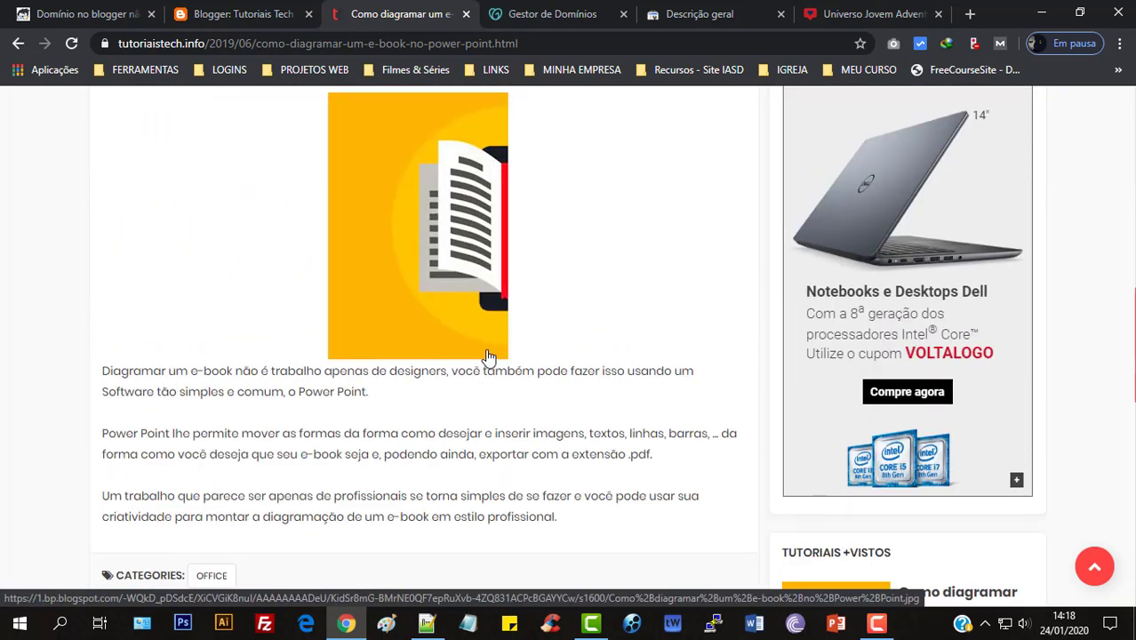
scroll(466, 379, "down", 1)
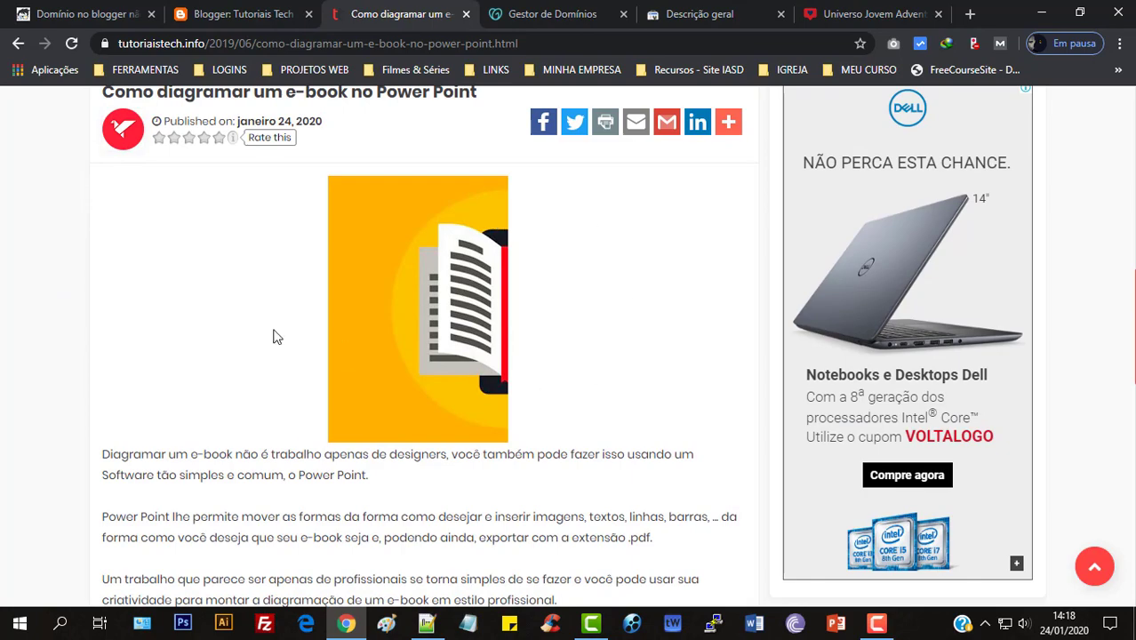
scroll(273, 336, "down", 1)
scroll(273, 337, "up", 10)
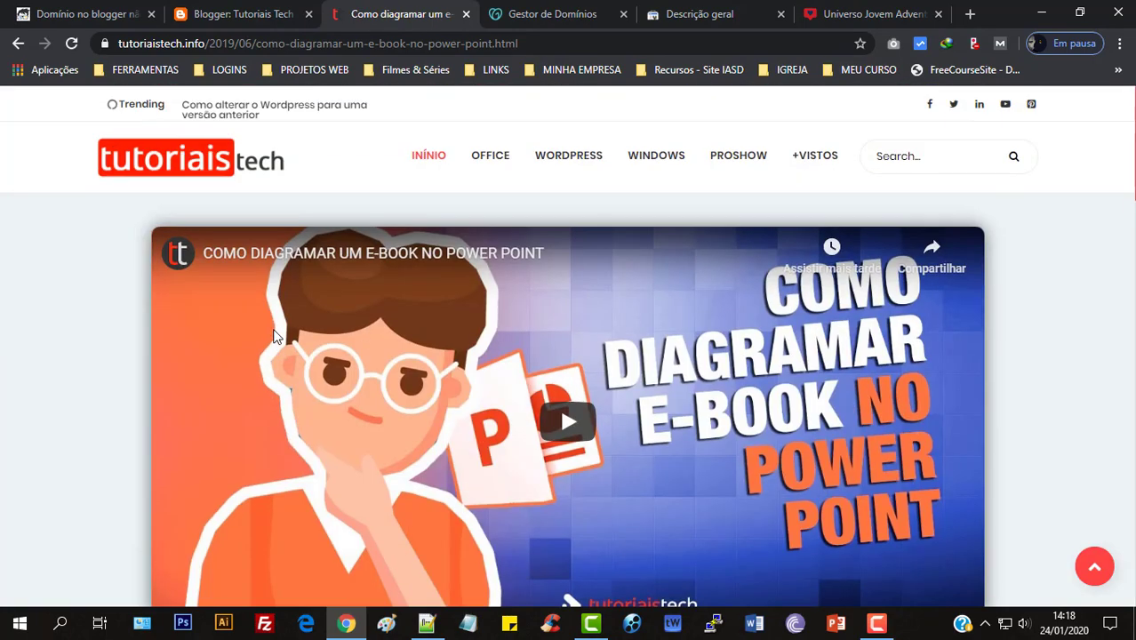
scroll(273, 336, "down", 8)
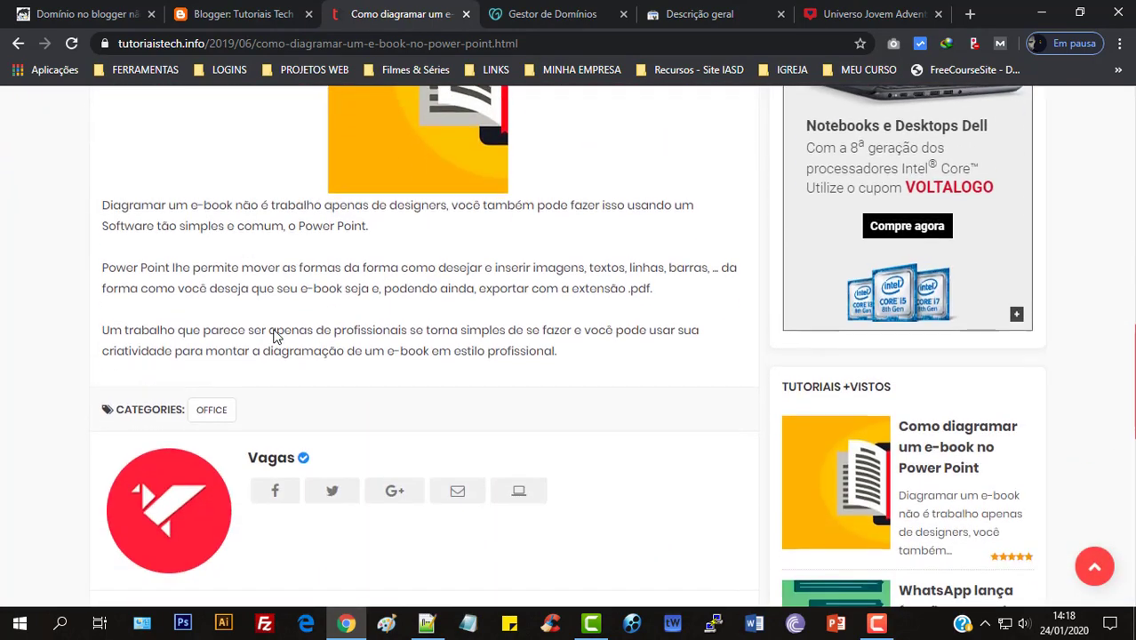
scroll(273, 336, "up", 2)
scroll(54, 308, "up", 3)
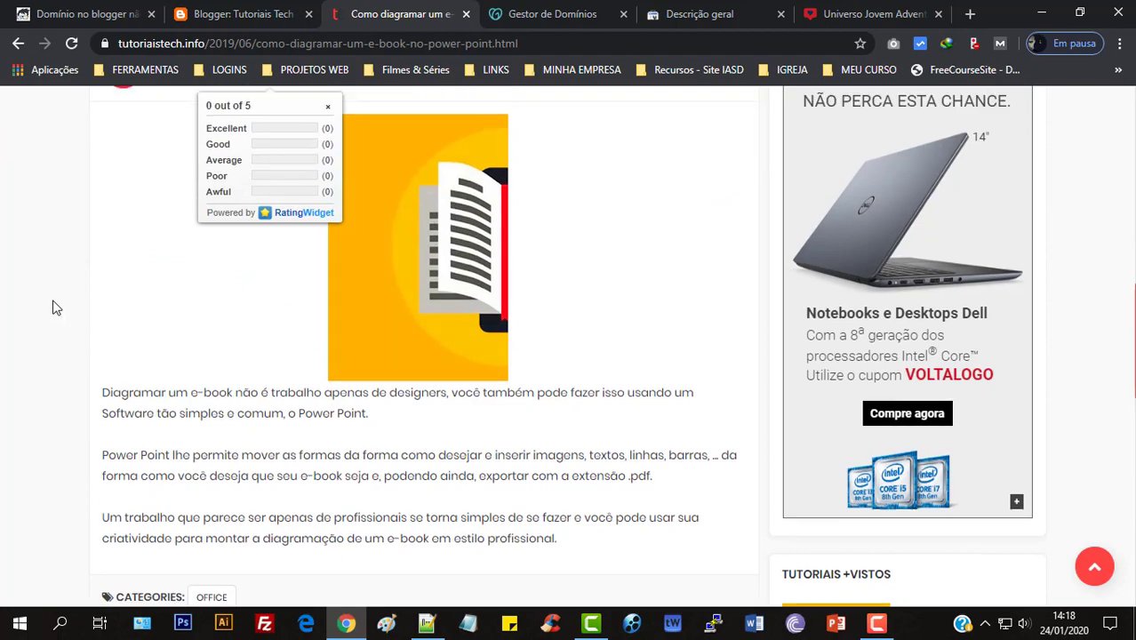
scroll(53, 308, "down", 2)
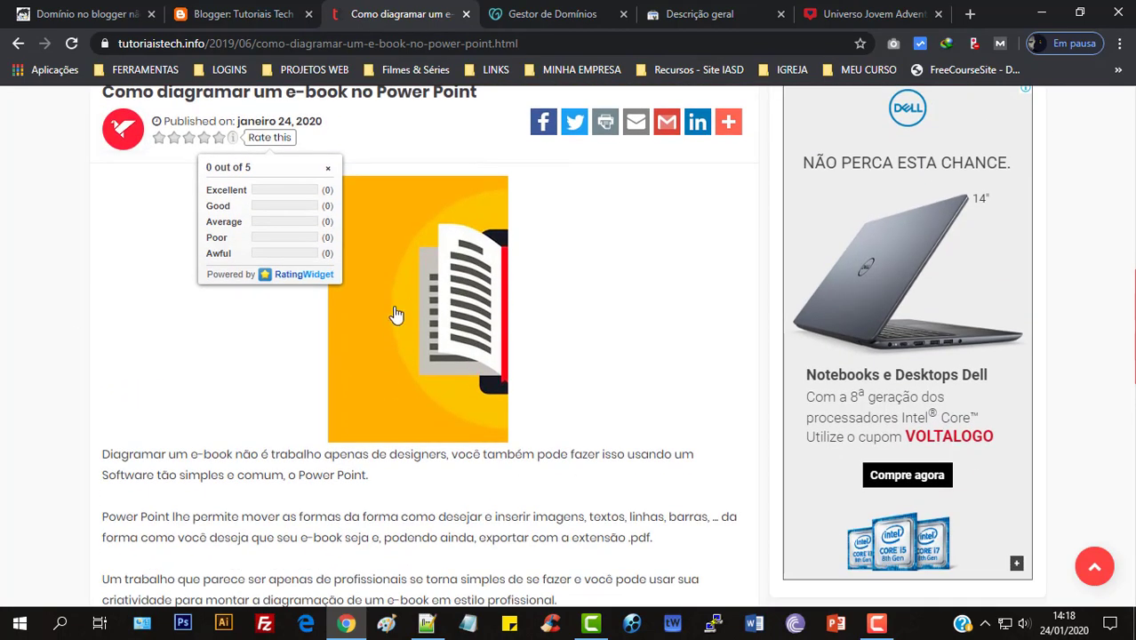
scroll(15, 365, "down", 1)
scroll(22, 355, "up", 4)
scroll(25, 349, "up", 7)
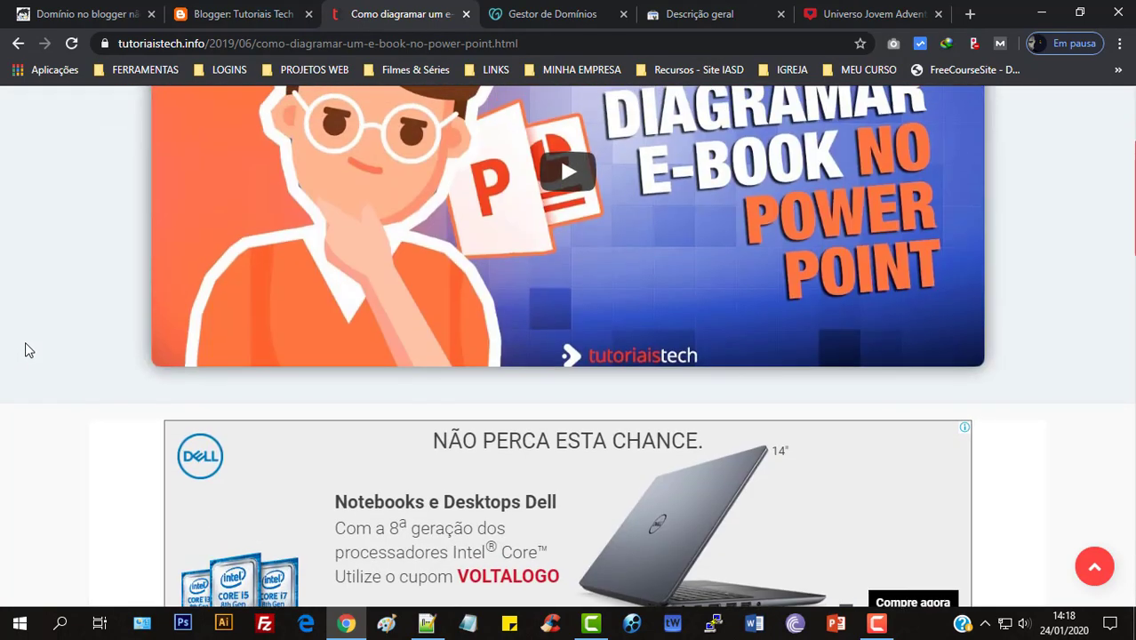
left_click(499, 167)
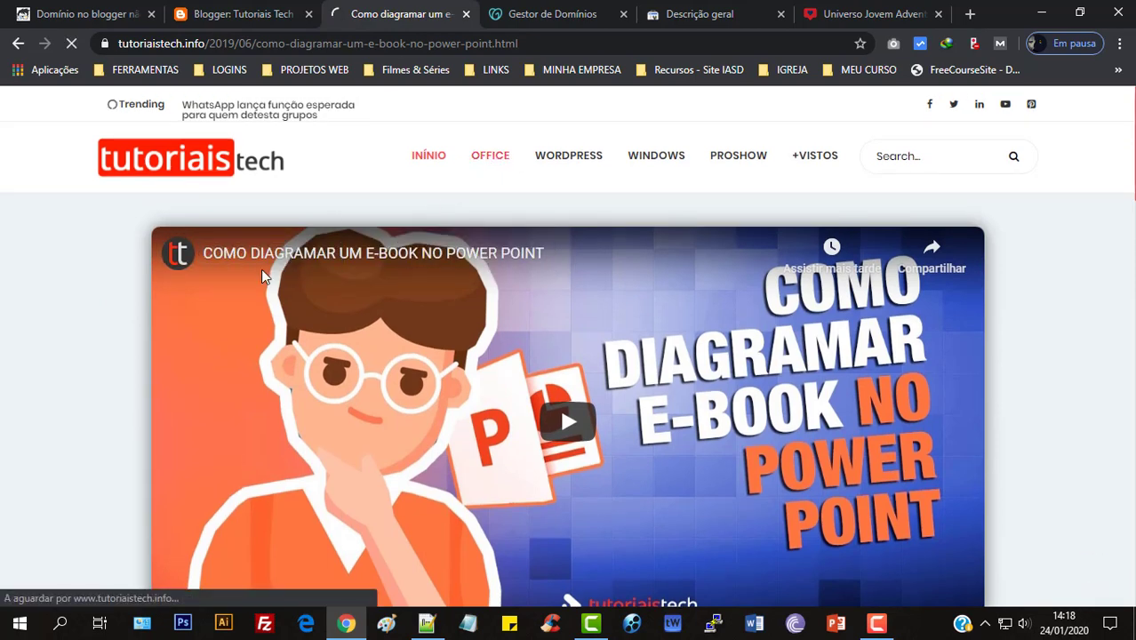
scroll(209, 285, "down", 4)
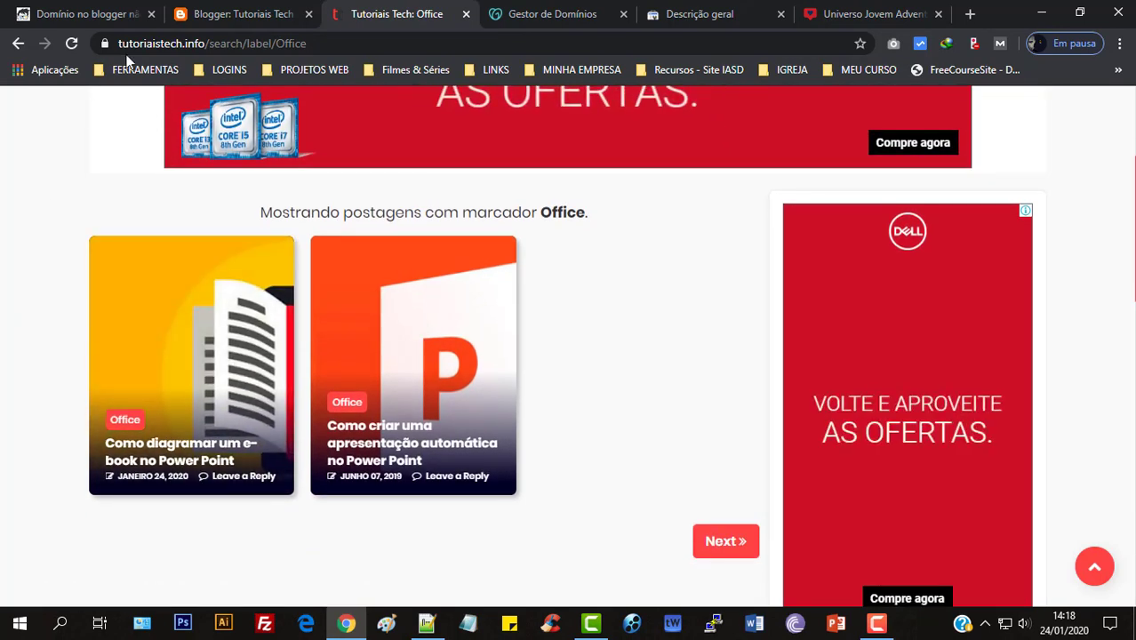
Switch to Blogger, open the post "Como diagramar um e-book no Power Point" for editing and review its image and text.
left_click(235, 15)
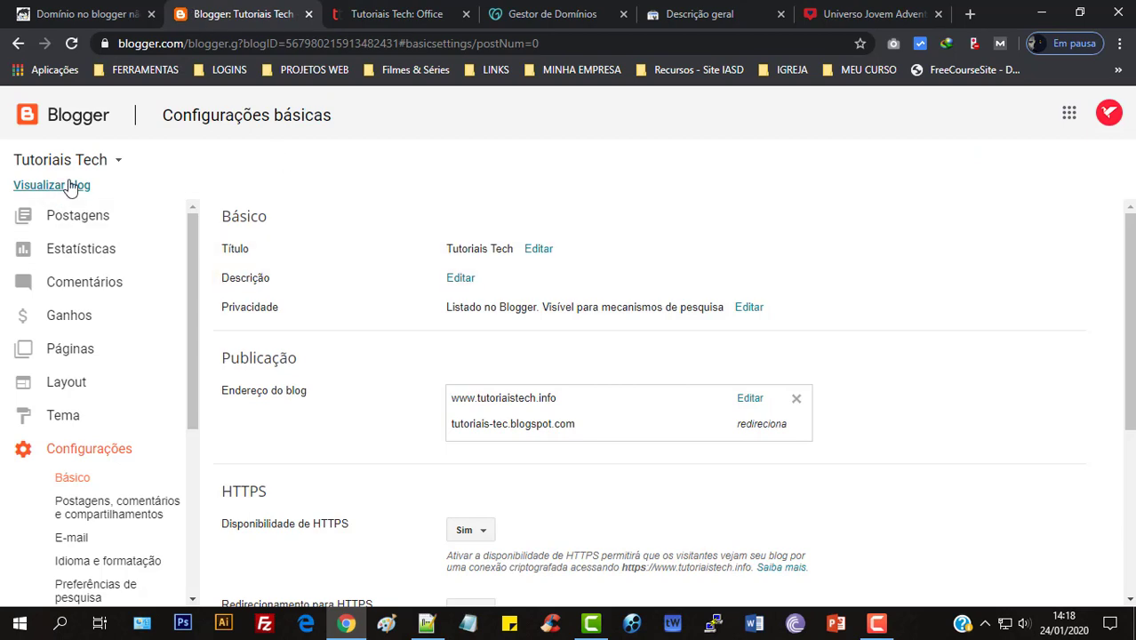
left_click(69, 219)
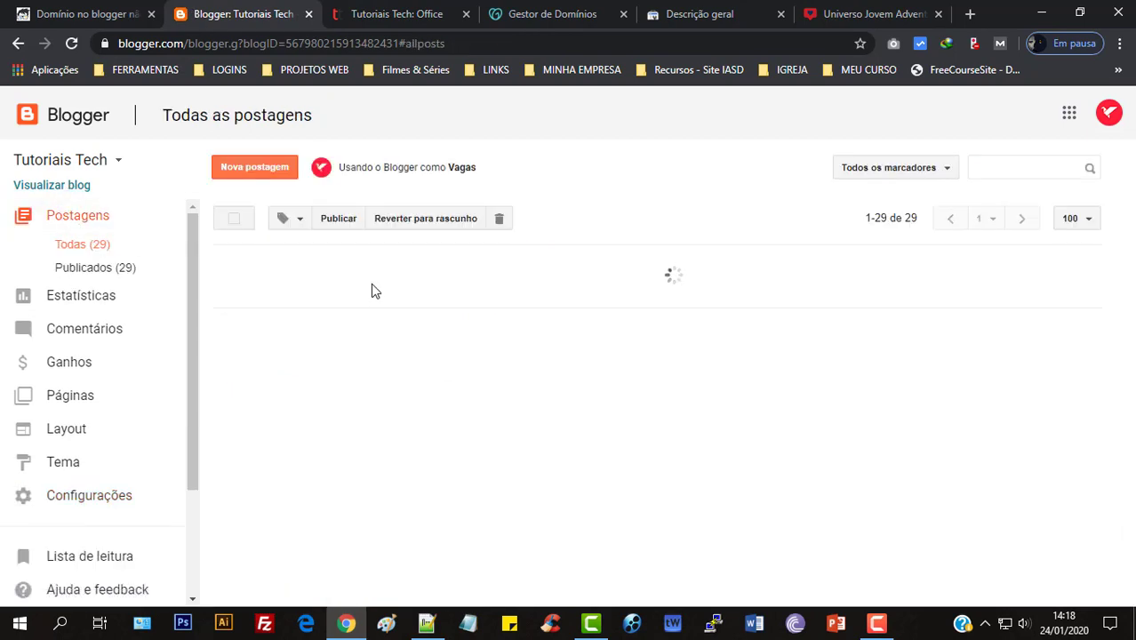
left_click(414, 264)
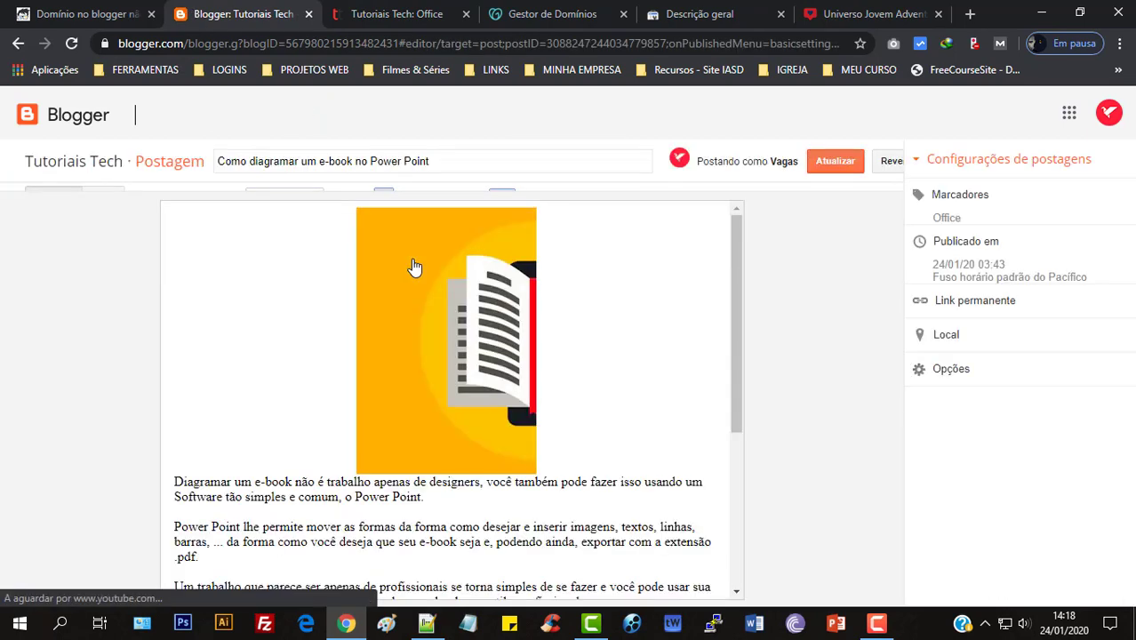
scroll(630, 400, "down", 2)
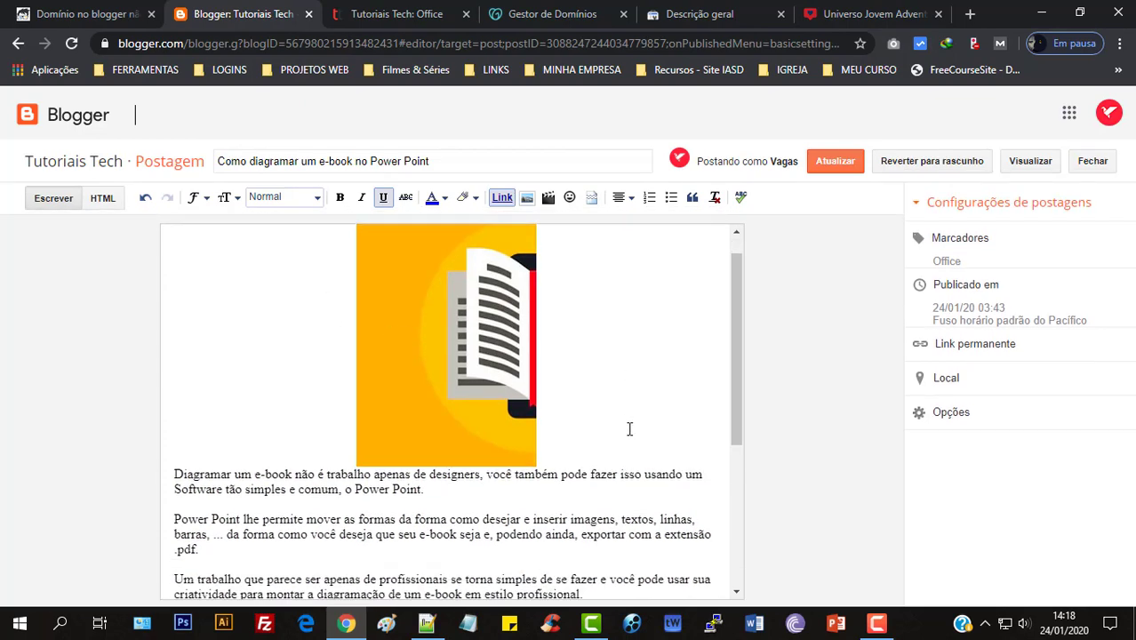
left_click(611, 358)
scroll(612, 358, "up", 2)
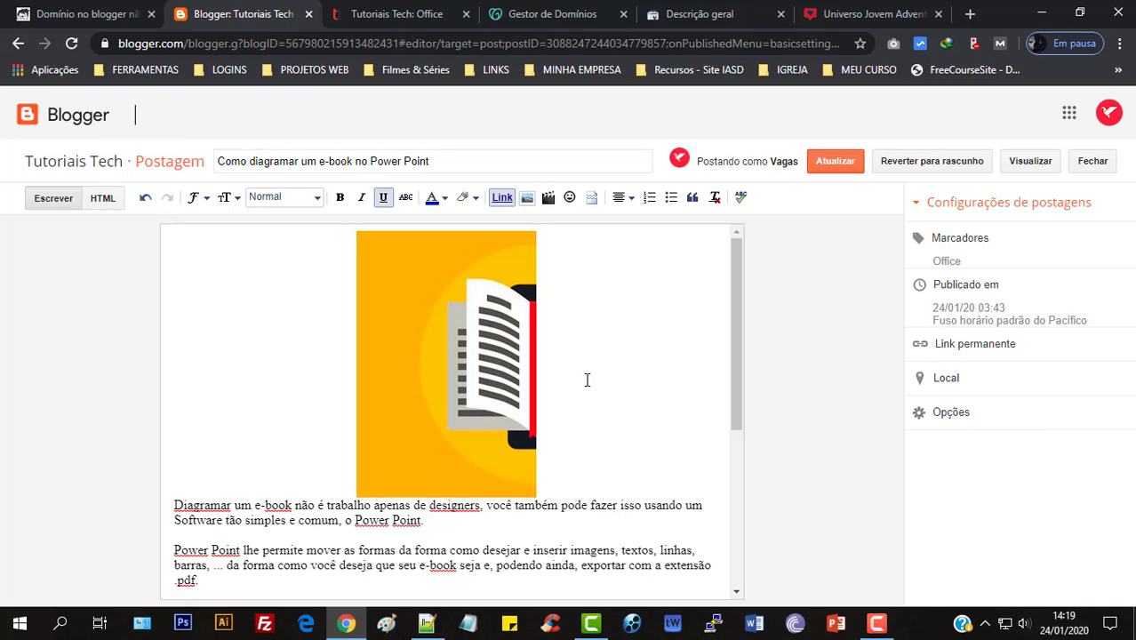
left_click(592, 521)
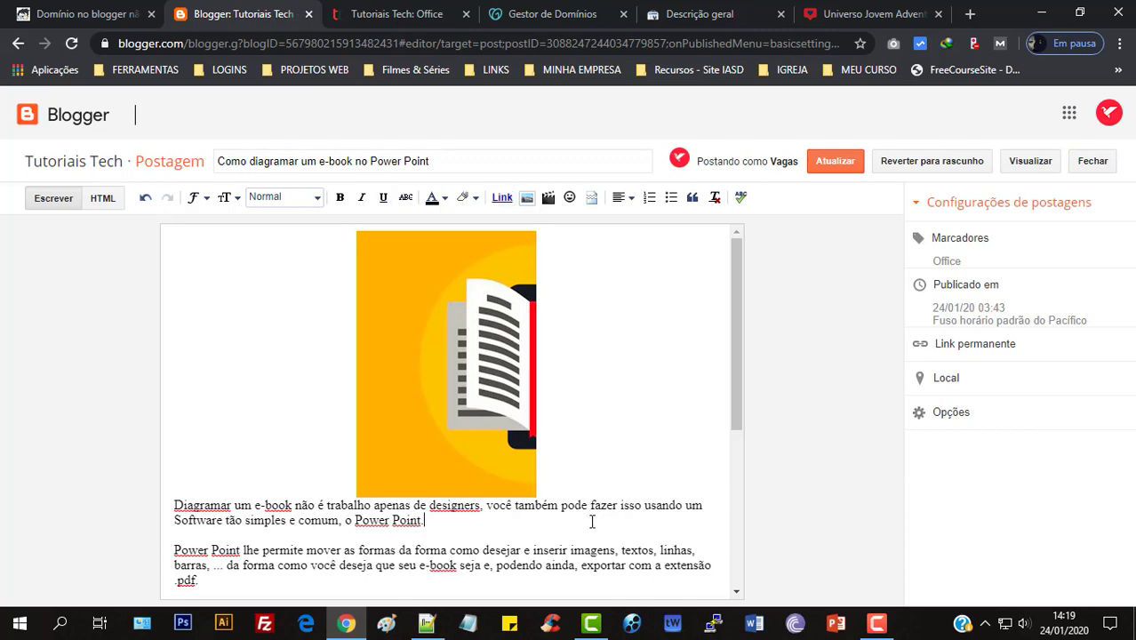
left_click(590, 401)
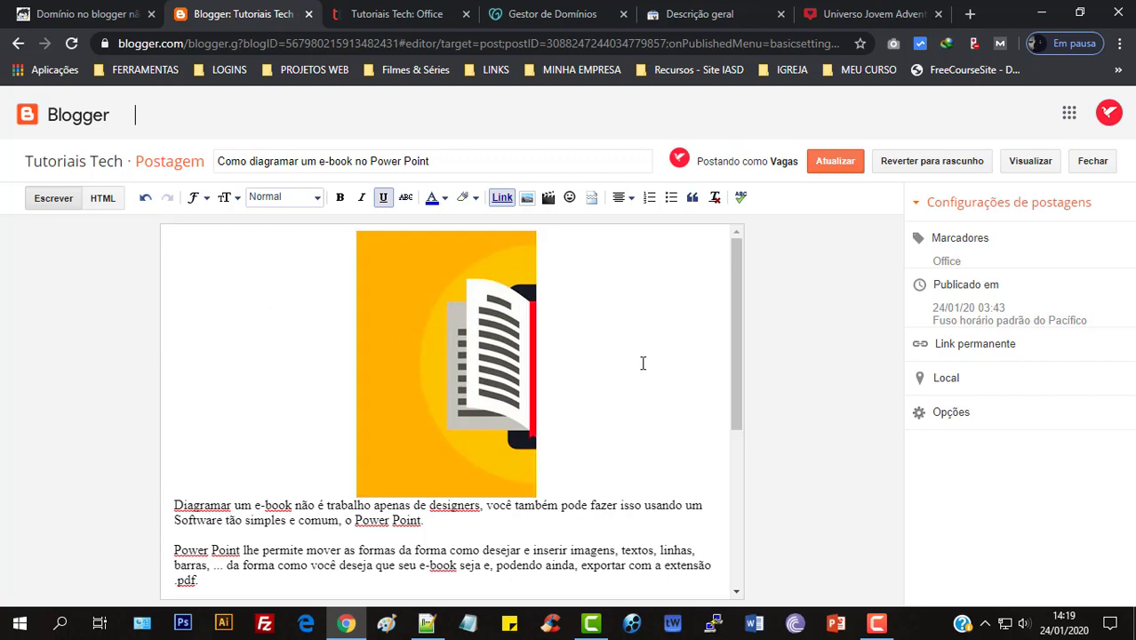
scroll(642, 363, "down", 4)
scroll(643, 363, "up", 4)
left_click(555, 320)
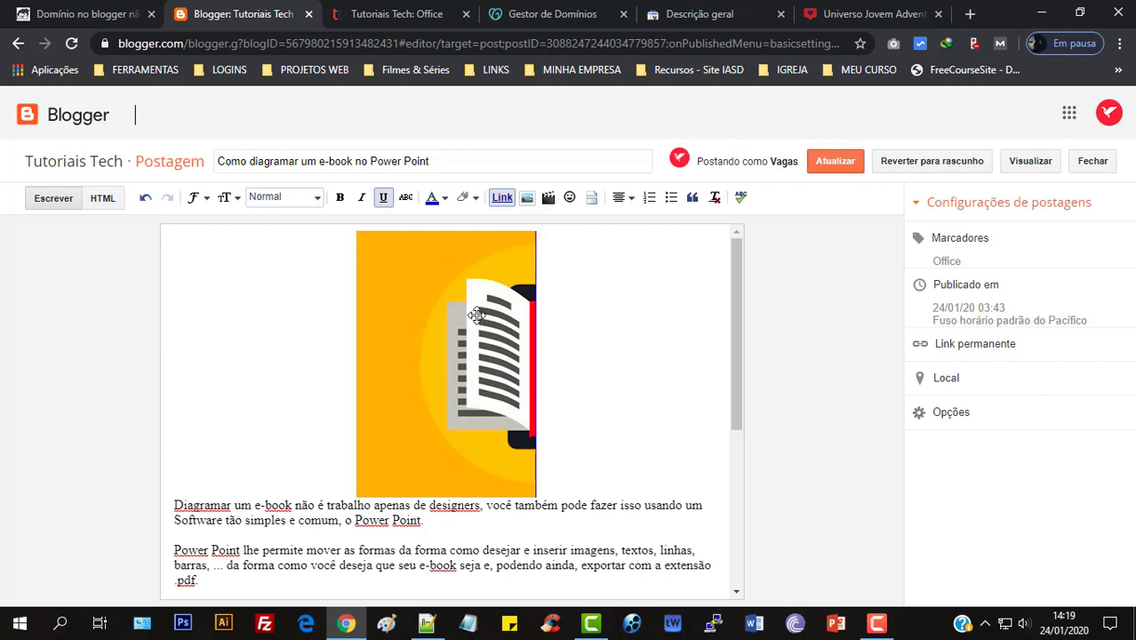
Show the post's HTML and separate the image block, the text and the video iframe with blank lines.
left_click(111, 202)
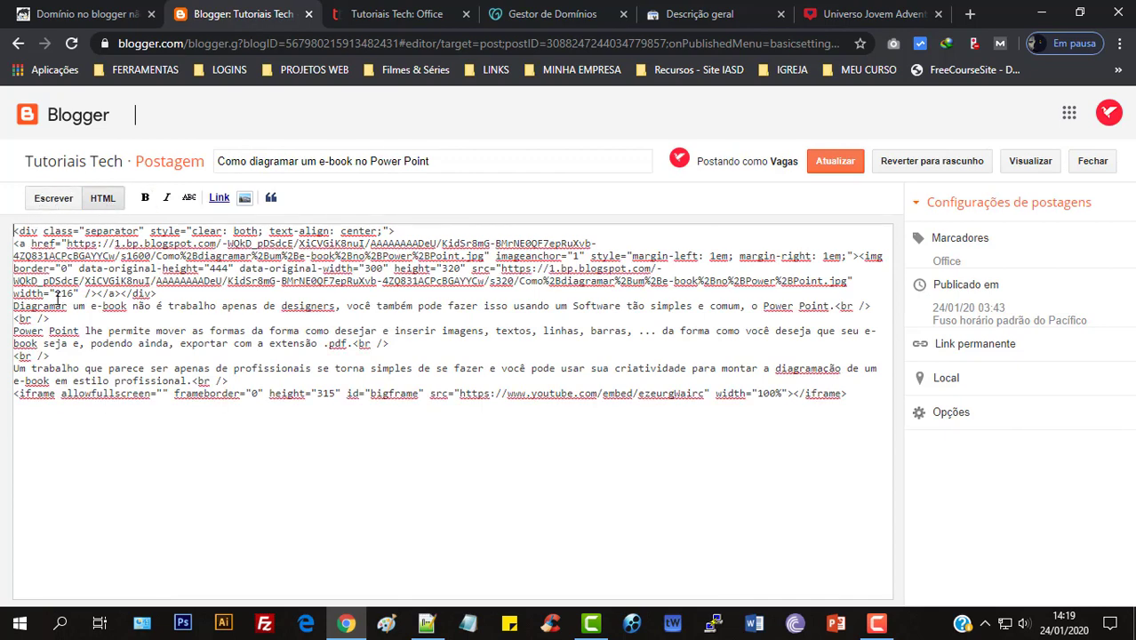
left_click(162, 294)
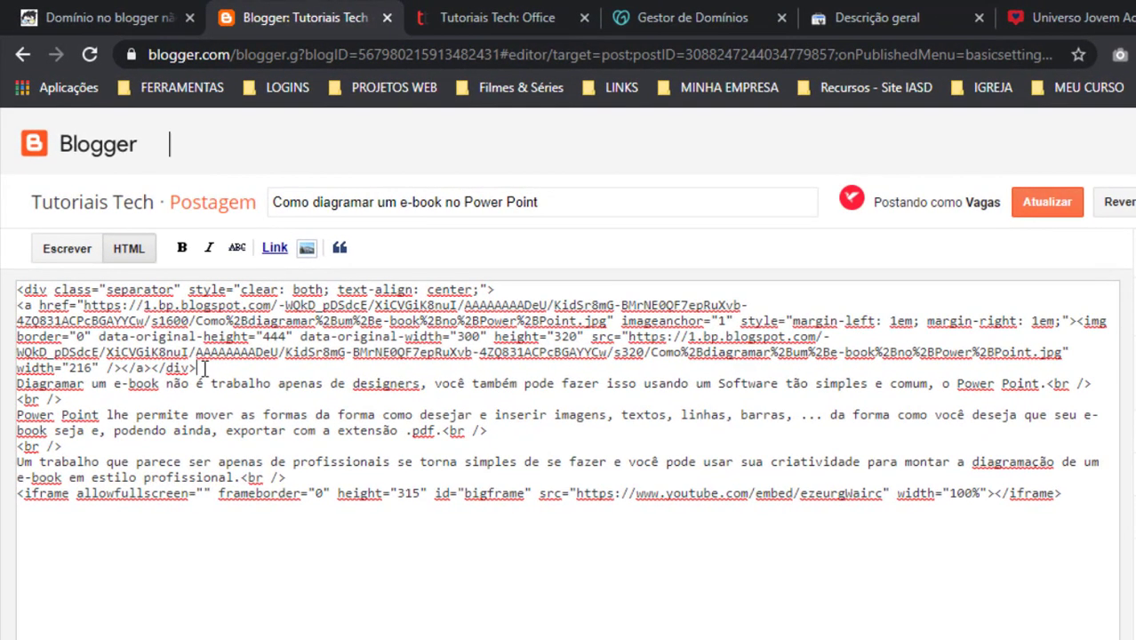
key("Return")
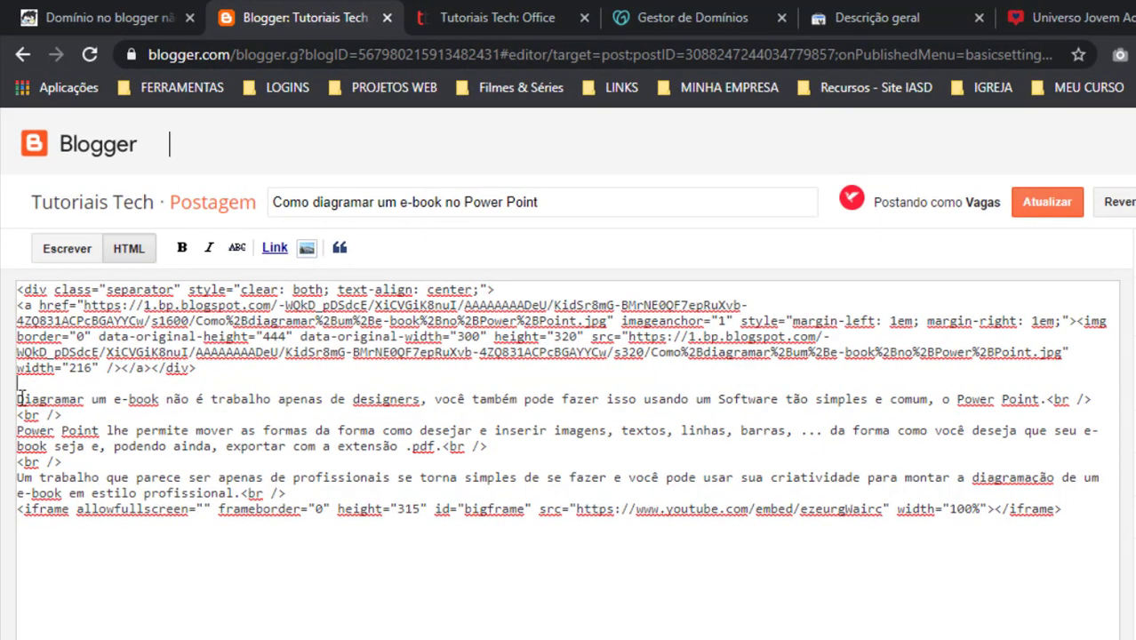
left_click_drag(17, 399, 290, 495)
left_click(295, 498)
key("Return")
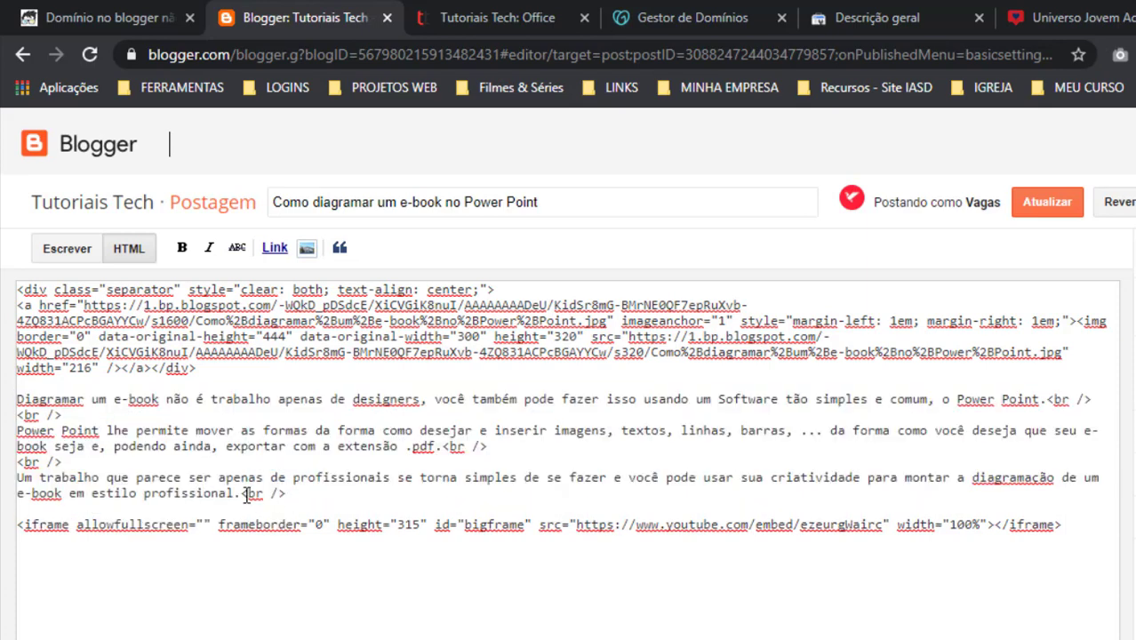
Examine the text's line-break tags and the video iframe in the HTML, and compare them with the post in the compose view.
left_click_drag(242, 494, 293, 496)
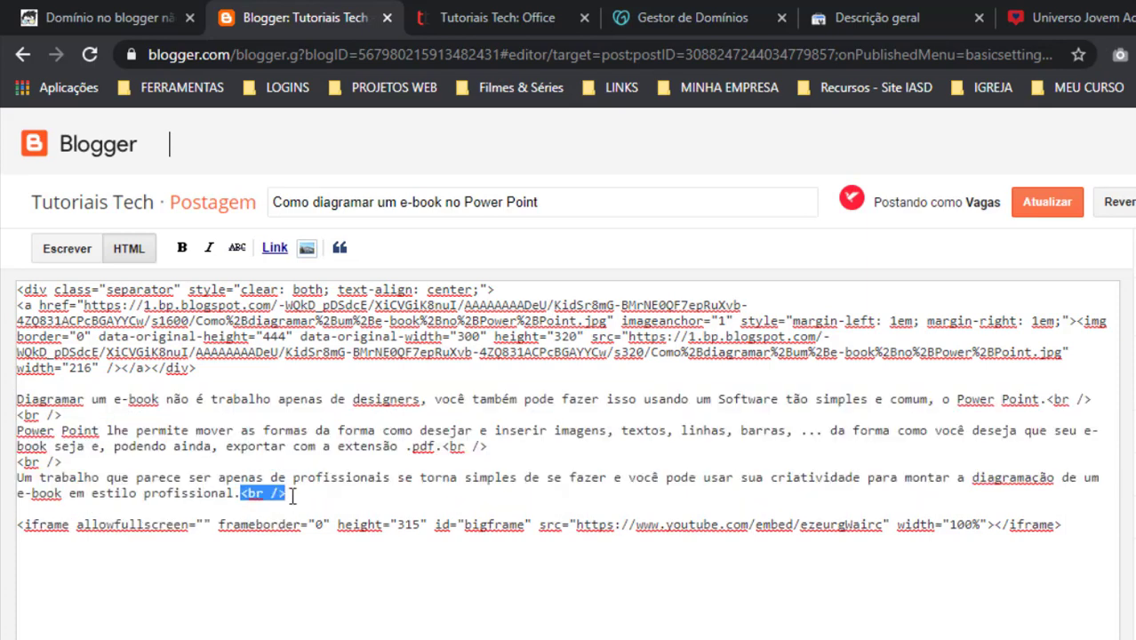
left_click(292, 496)
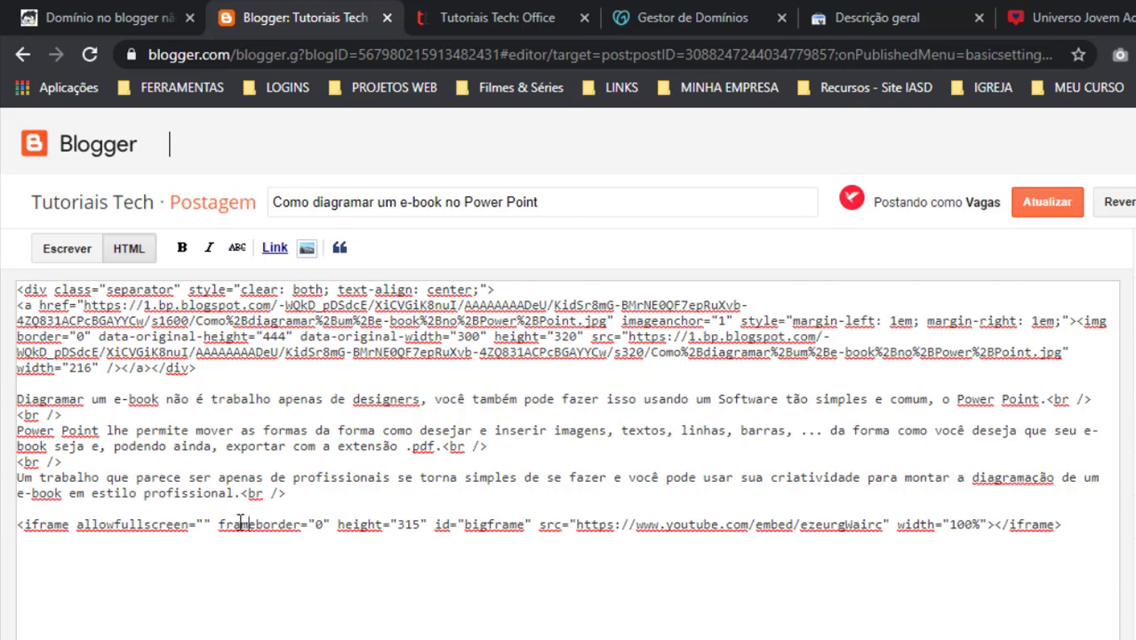
left_click(244, 525)
left_click(489, 447)
left_click(76, 260)
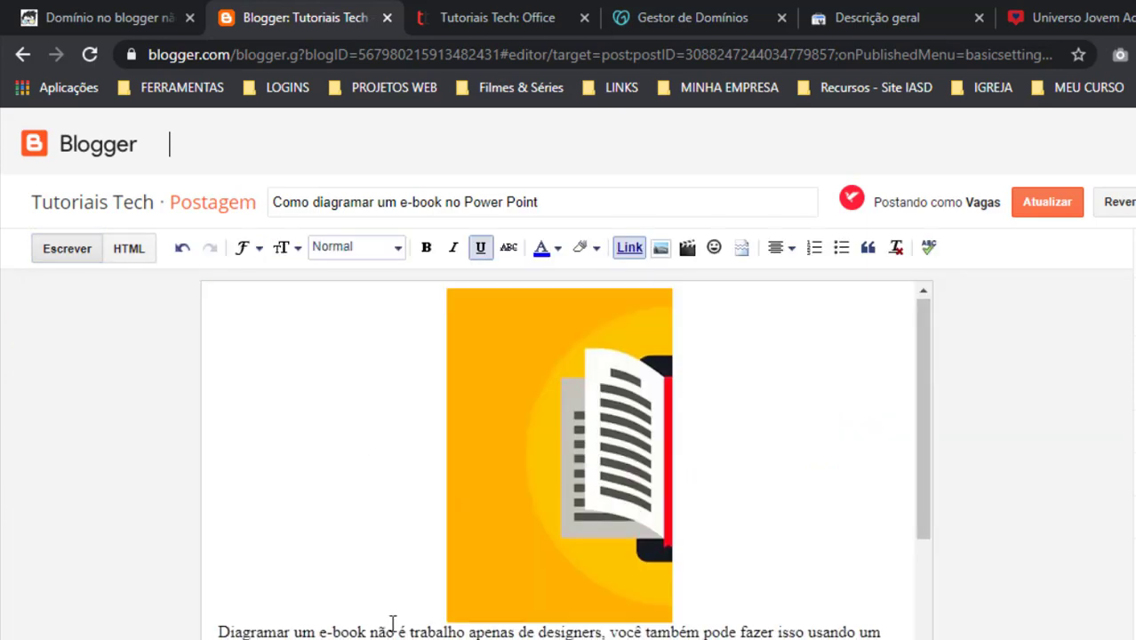
scroll(380, 426, "down", 3)
left_click(425, 459)
left_click(414, 480)
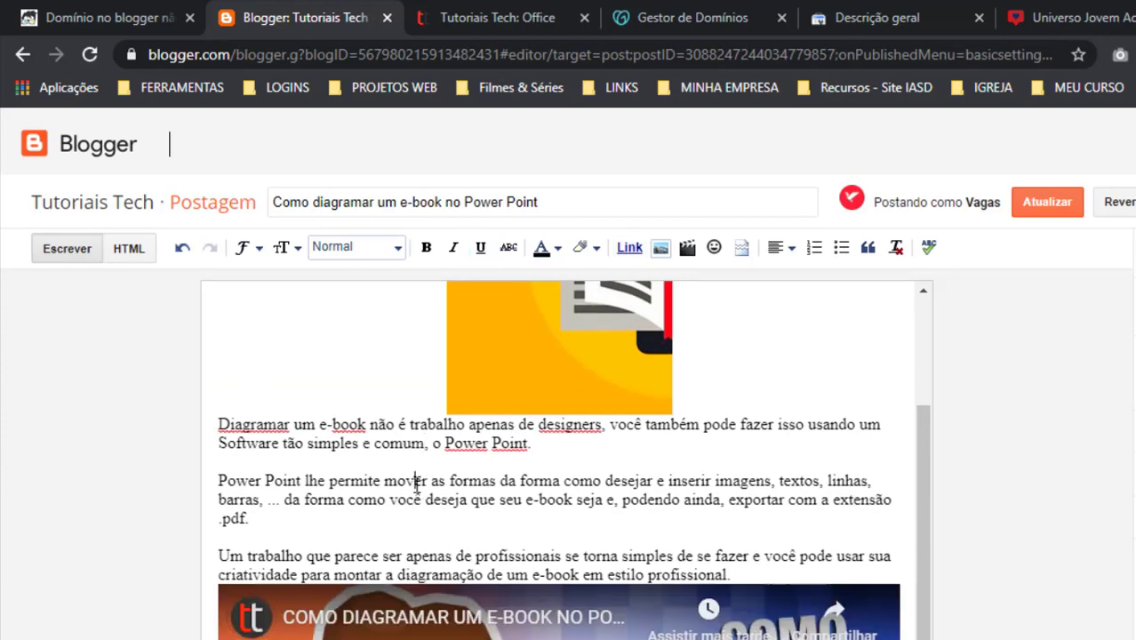
scroll(373, 462, "up", 3)
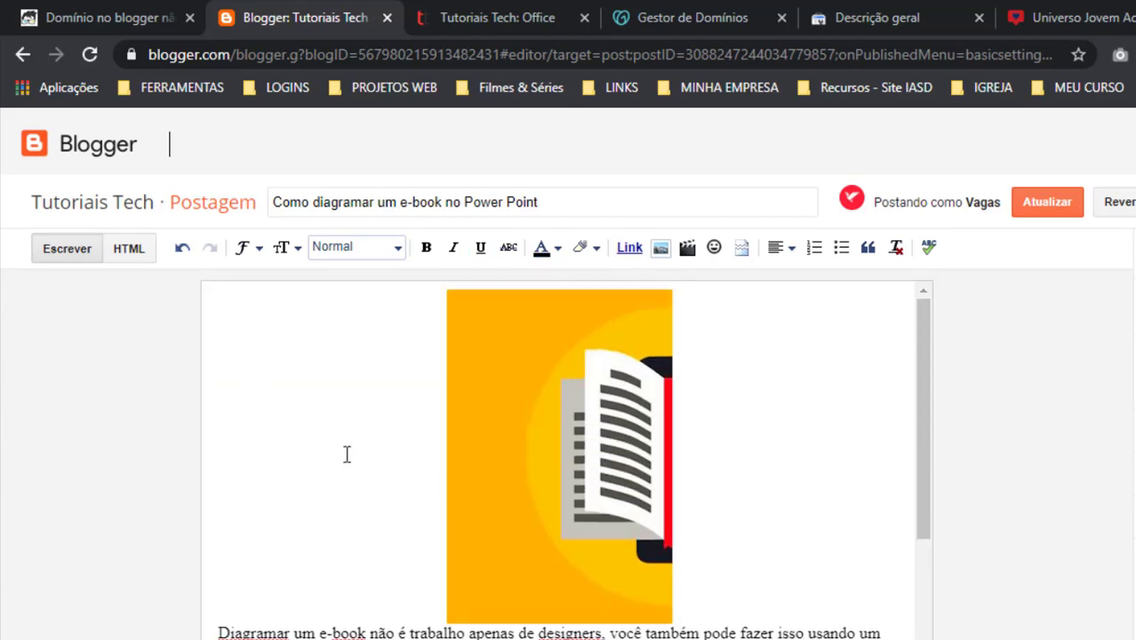
Return to the post's HTML, separate the image block from the text with a blank line, and highlight the image block.
left_click(133, 253)
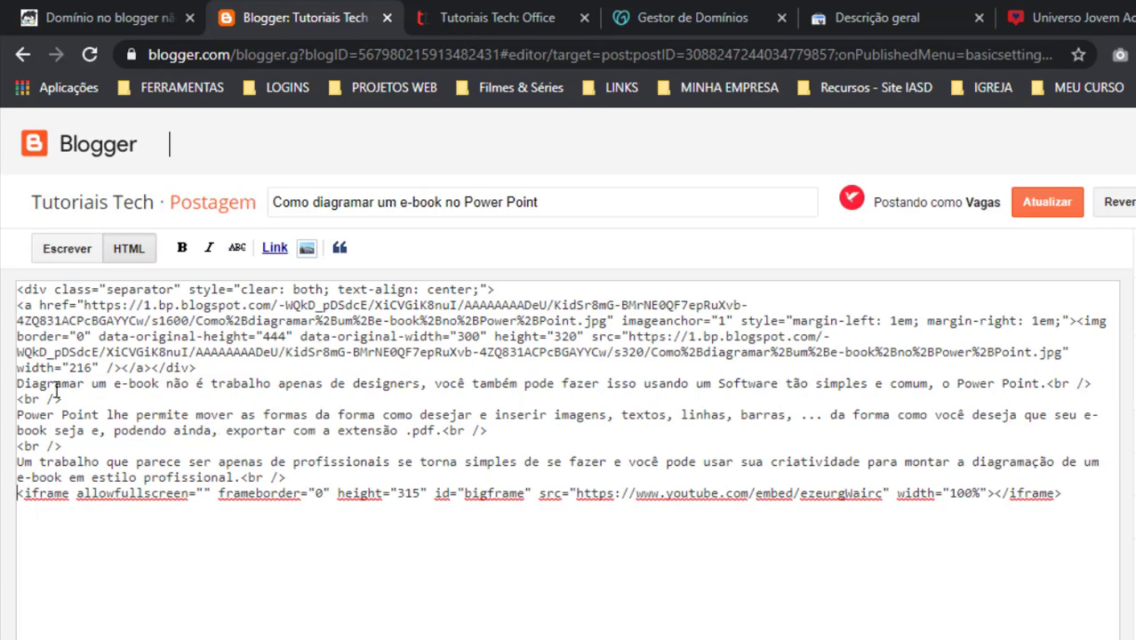
left_click(19, 385)
key("Return")
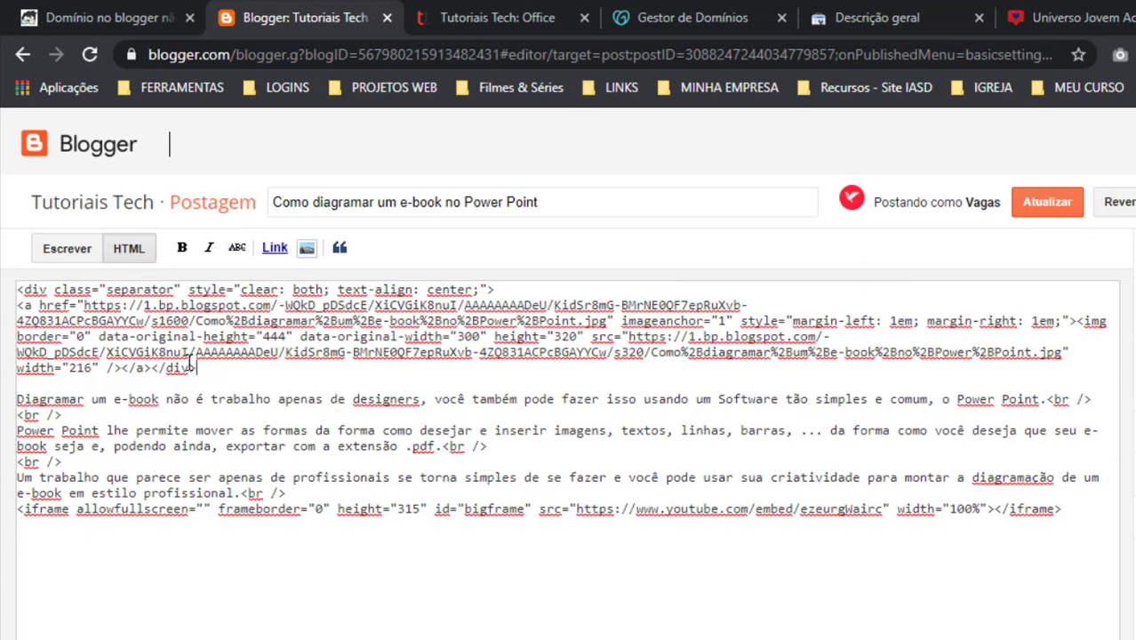
left_click_drag(198, 367, 16, 281)
left_click(93, 320)
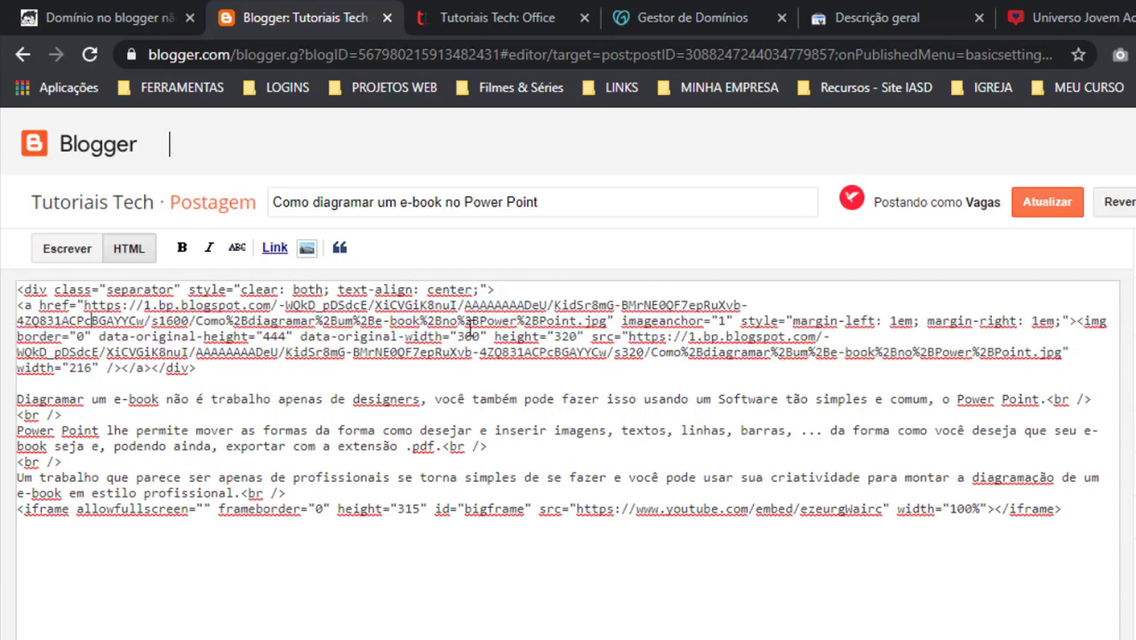
Set the opening div tag apart from the image link with a blank line and rejoin the two lines.
left_click(519, 289)
key("Return")
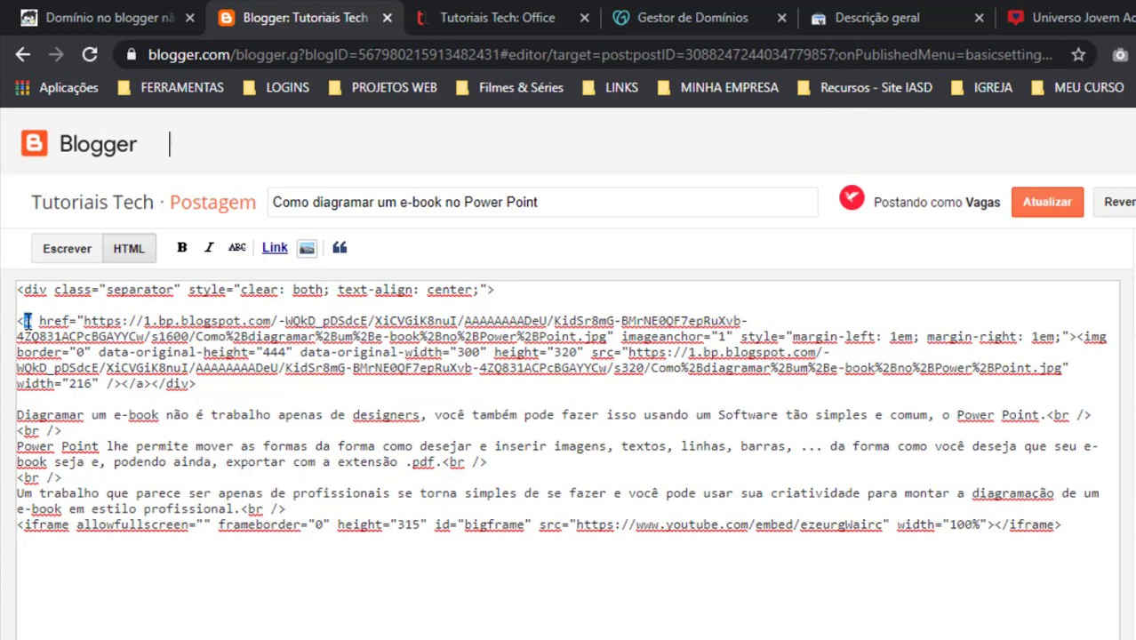
left_click(36, 318)
left_click(71, 321)
left_click(375, 305)
key("Delete")
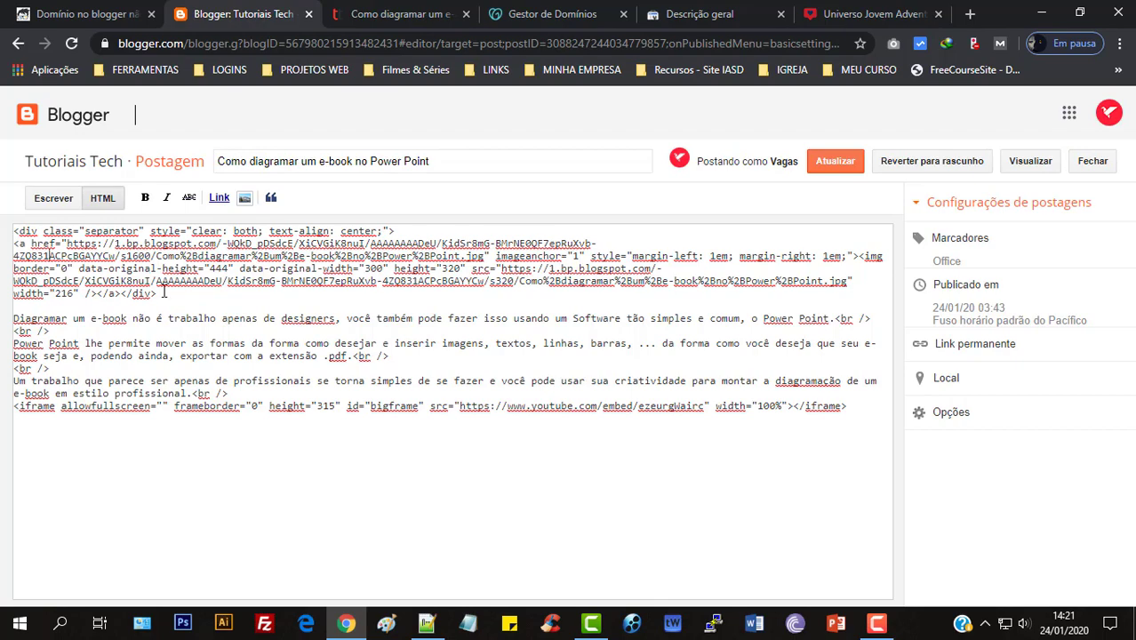
Examine the "text-align: center" declaration in the style attribute of the image's opening div.
left_click(381, 230)
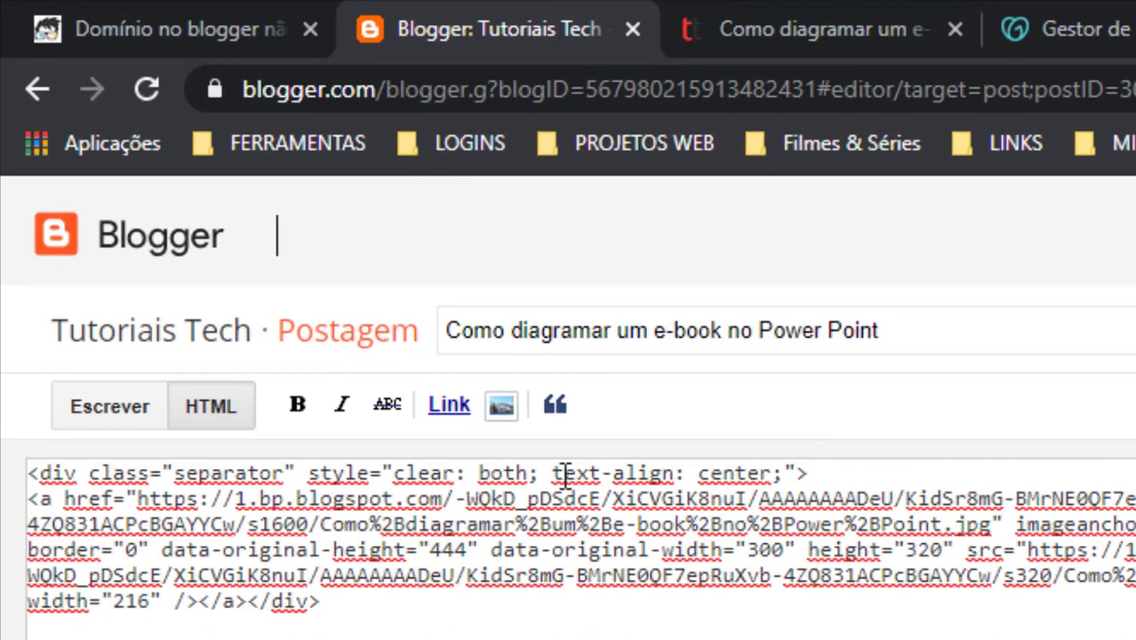
left_click_drag(553, 472, 772, 473)
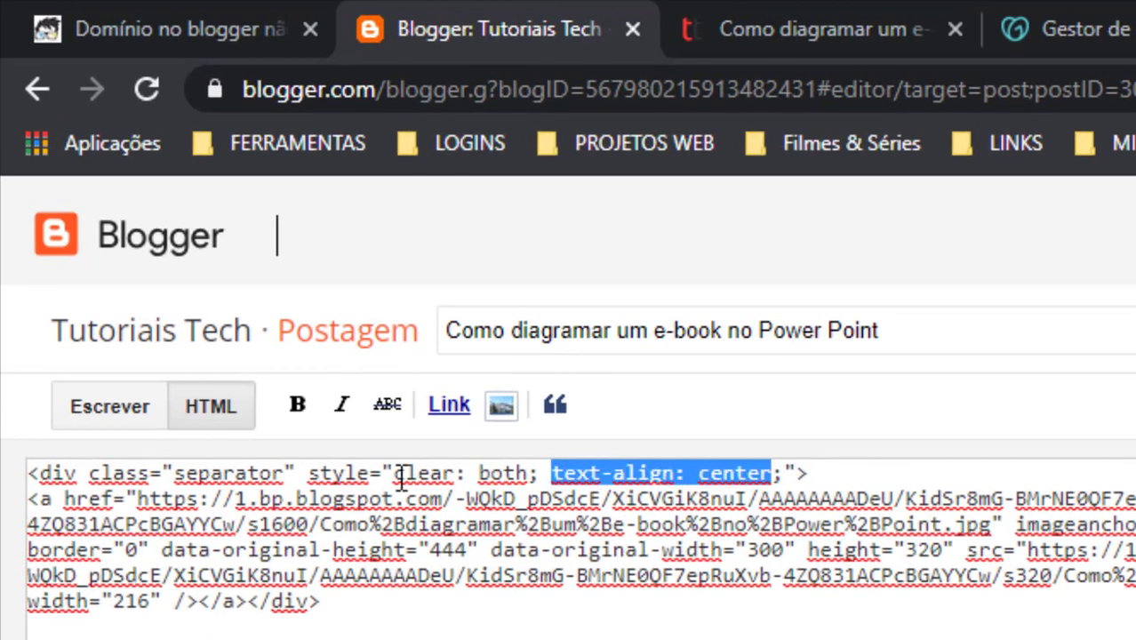
left_click(783, 473)
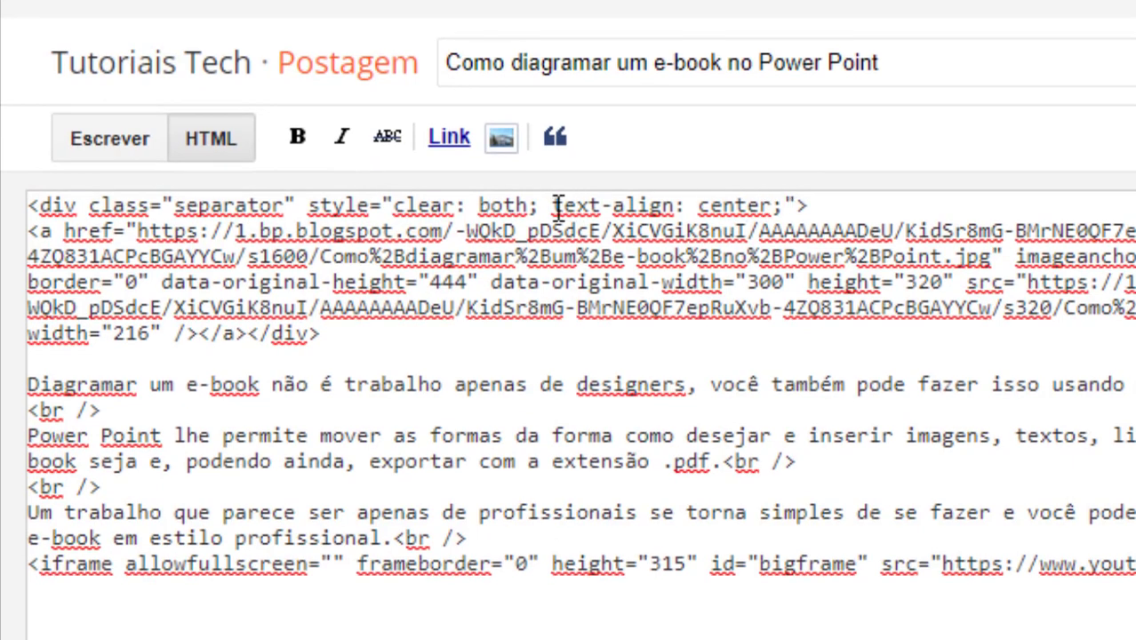
left_click_drag(552, 372, 576, 364)
left_click_drag(576, 201, 674, 204)
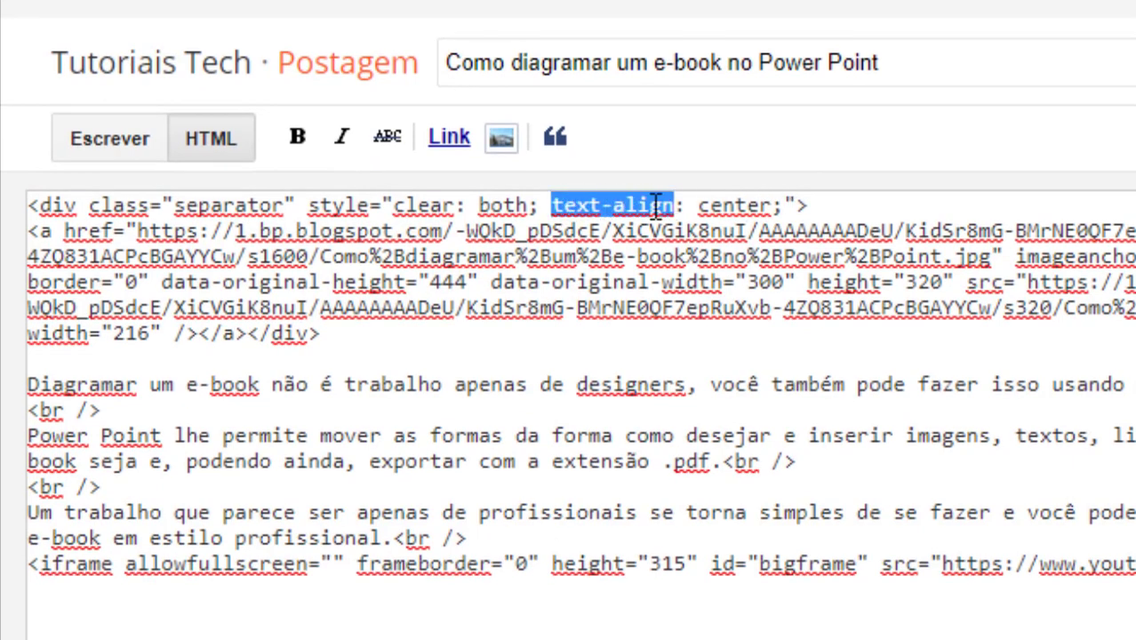
left_click(687, 205)
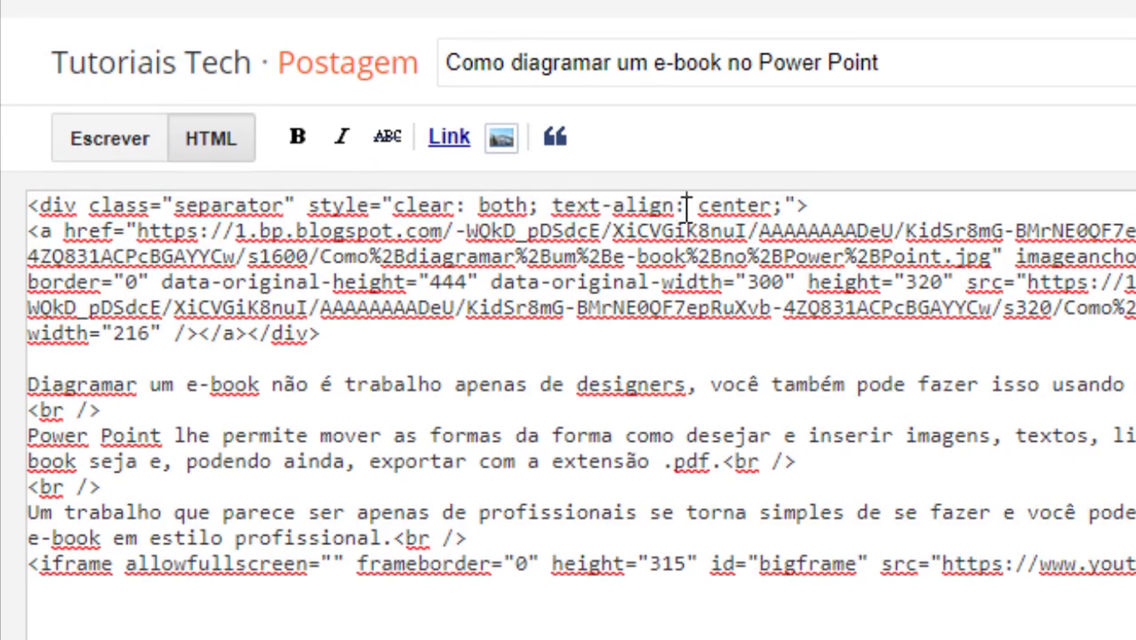
left_click(736, 205)
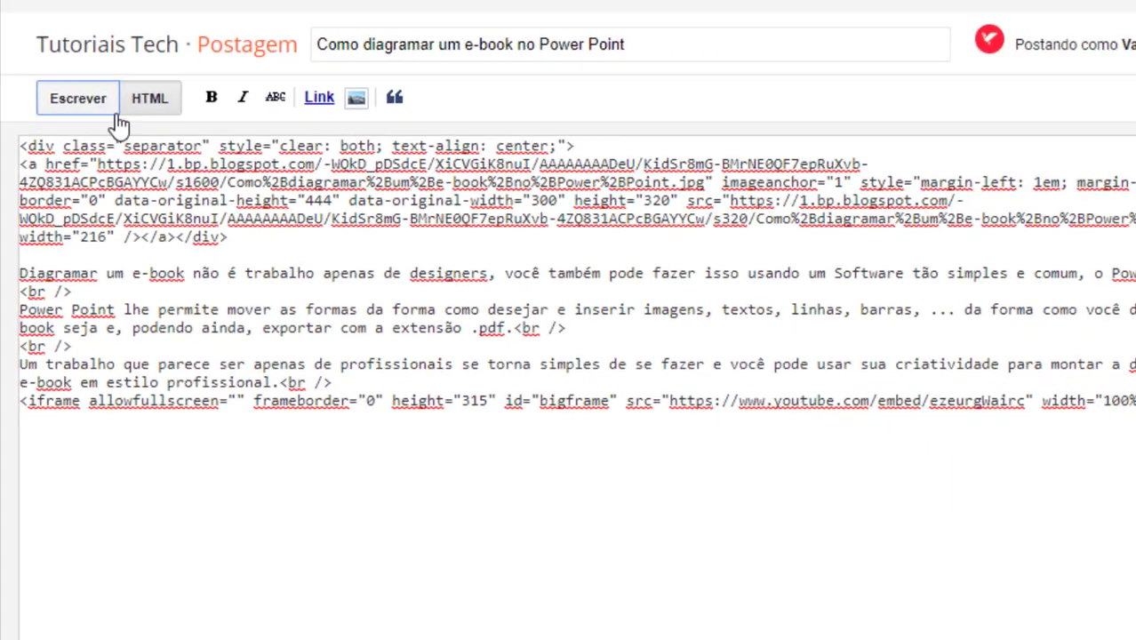
Add "display: none ;" after "text-align: center;" in the image div's style and check the post in the compose view.
left_click(151, 140)
left_click(144, 100)
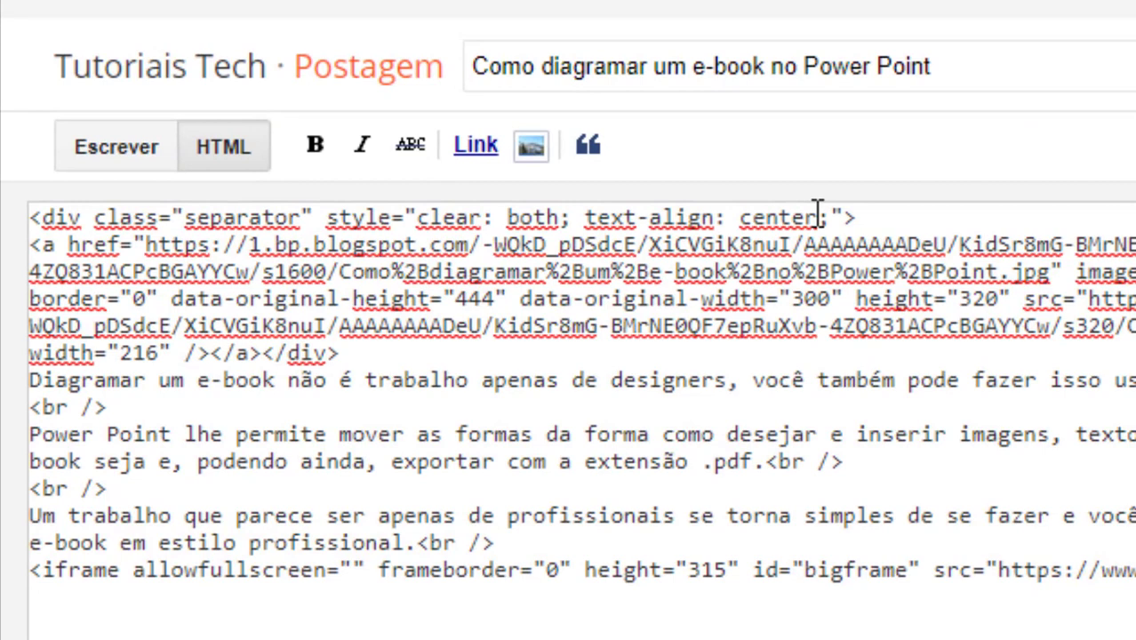
left_click(827, 216)
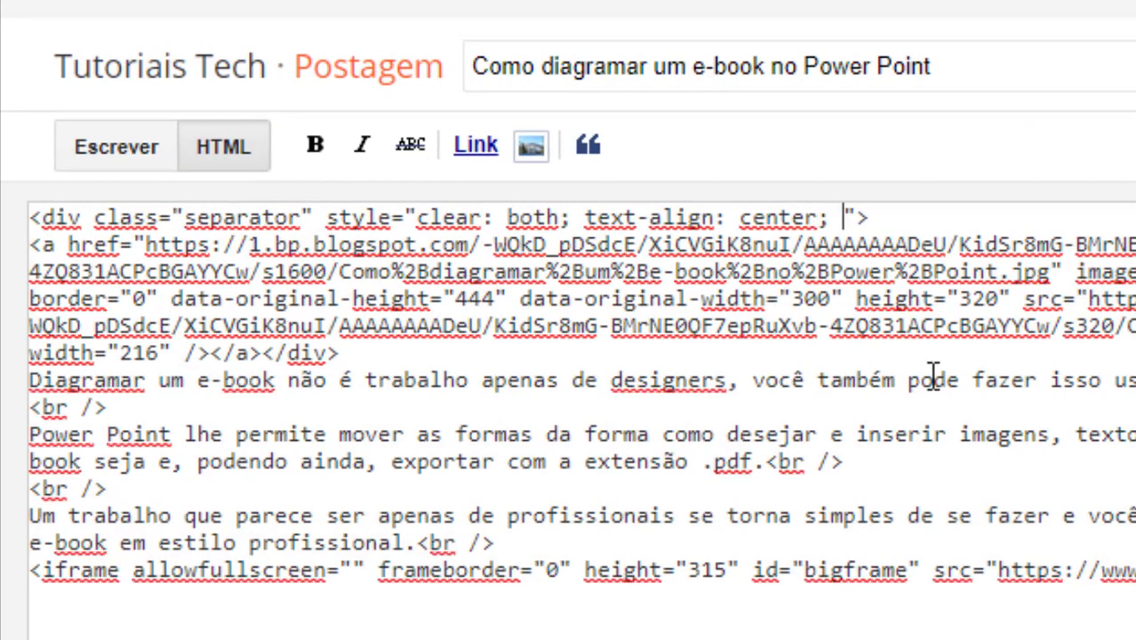
type("disp")
type("lay")
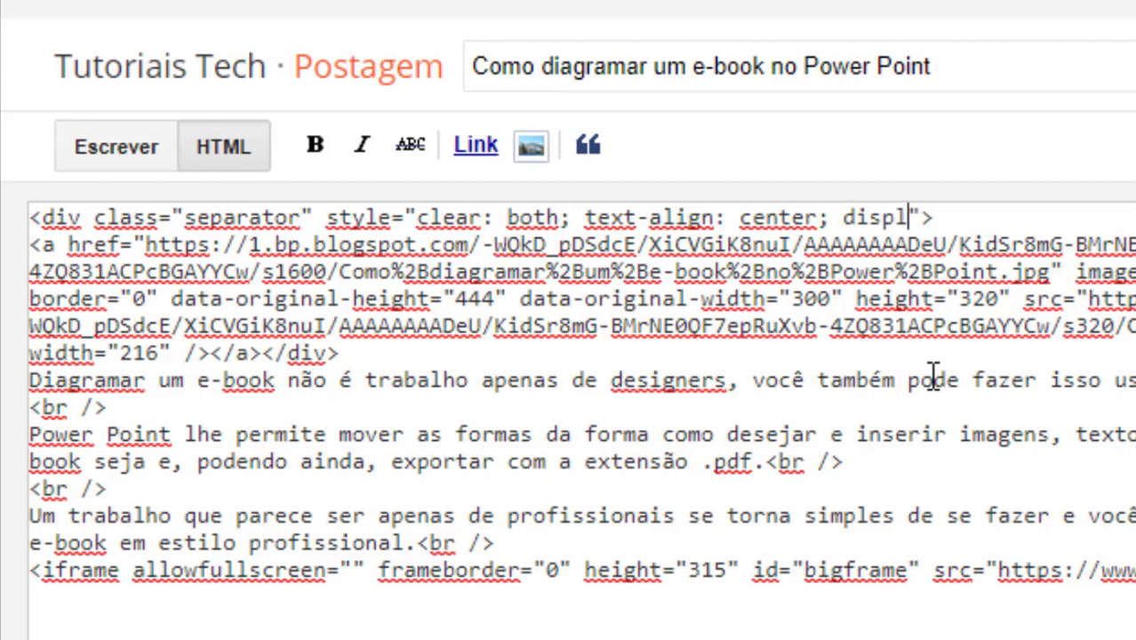
type(":")
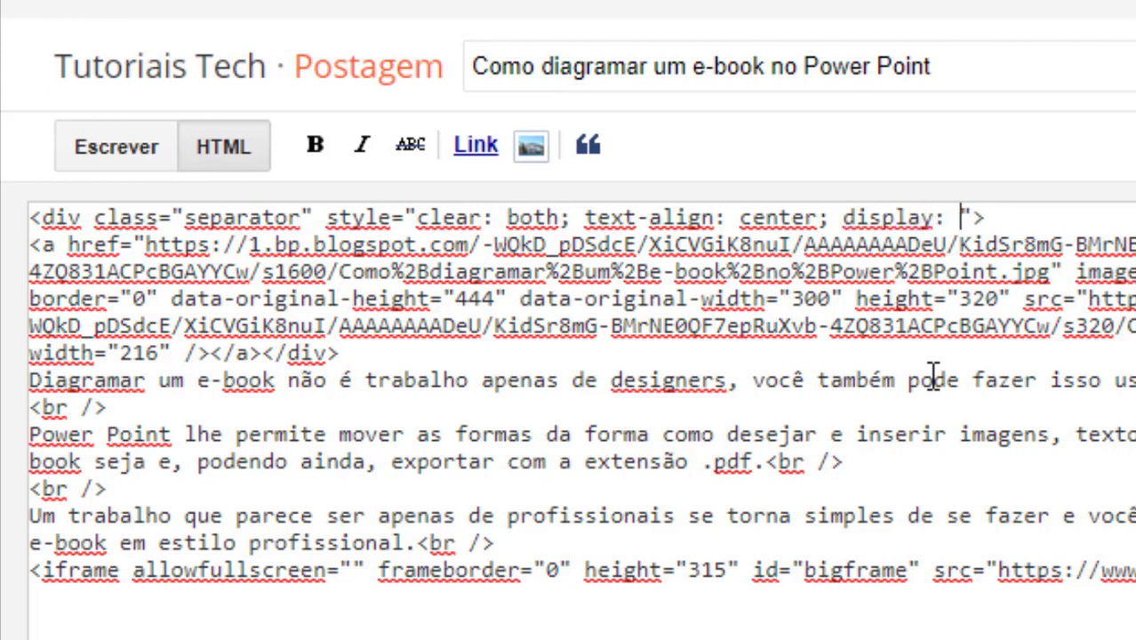
type(" none ;")
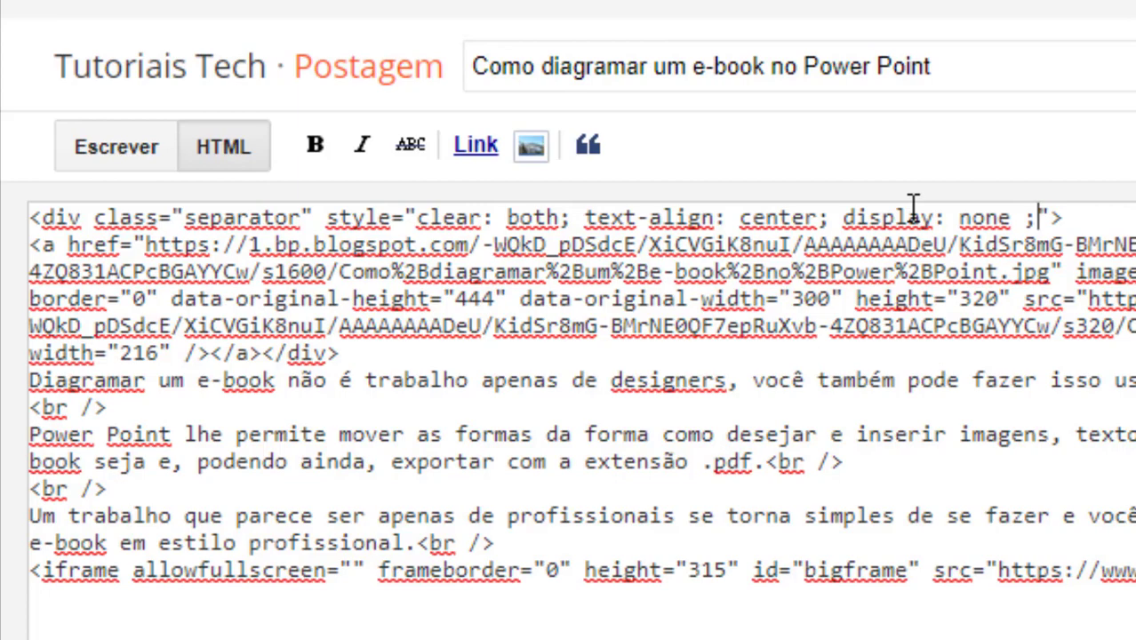
left_click(107, 166)
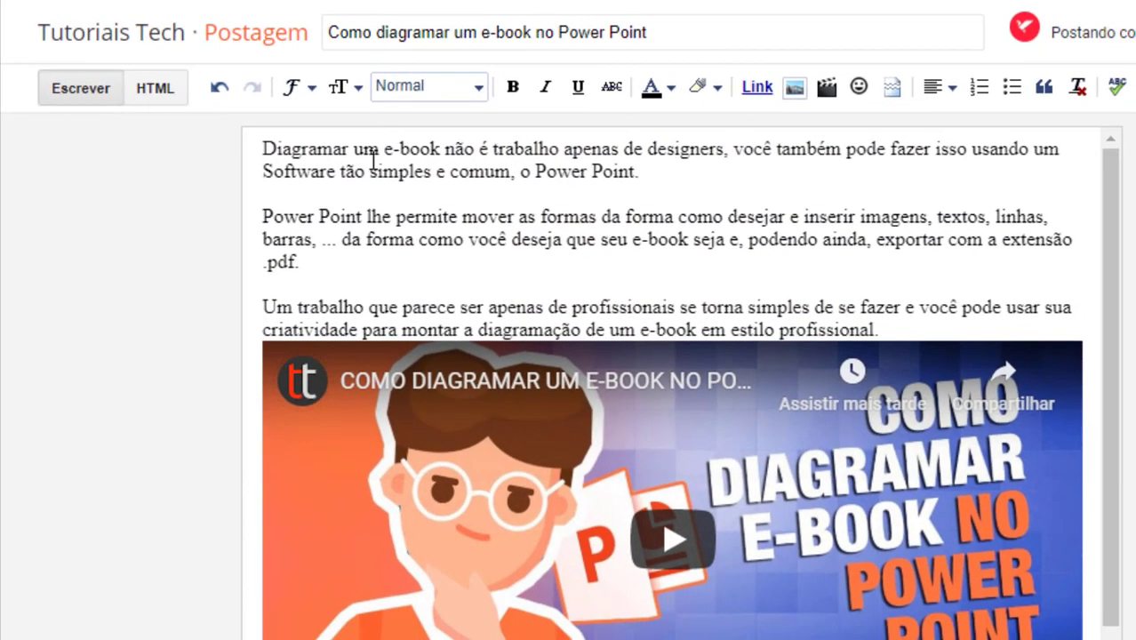
Copy and delete the "display: none;" declaration from the image div's style, and check the post in the compose view.
left_click(151, 89)
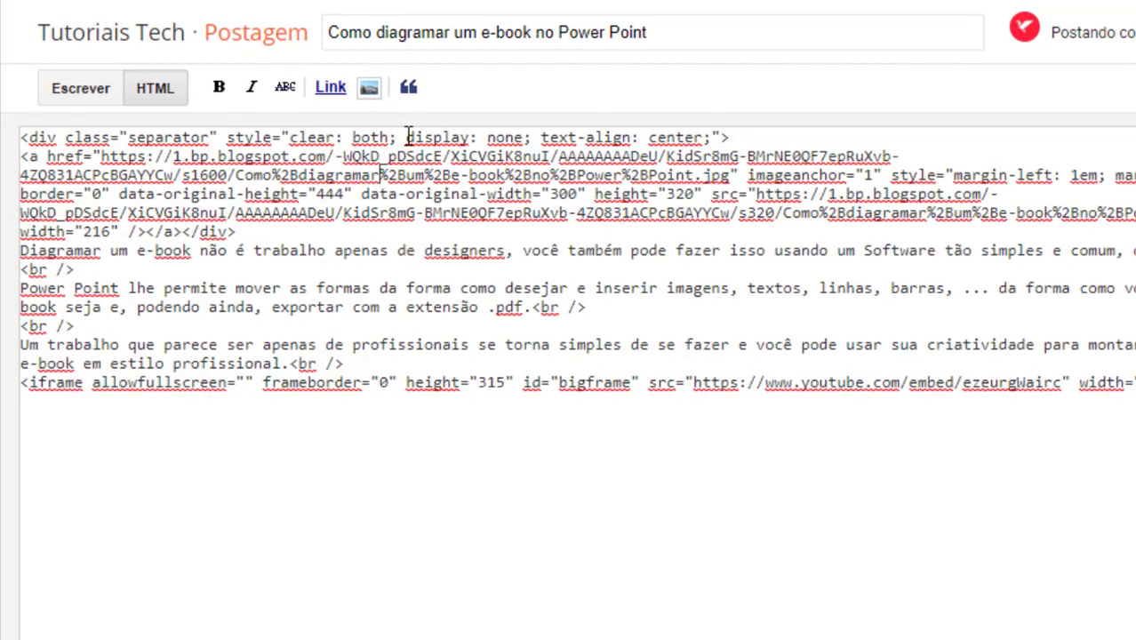
left_click_drag(406, 138, 541, 133)
key("ctrl+c")
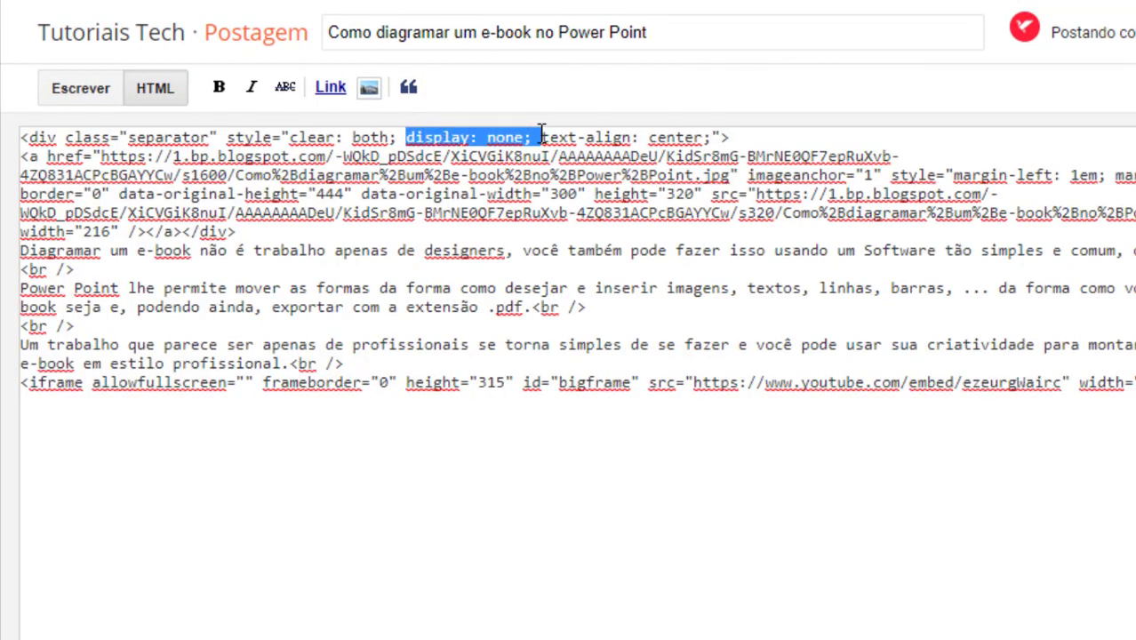
key("Delete")
left_click(46, 96)
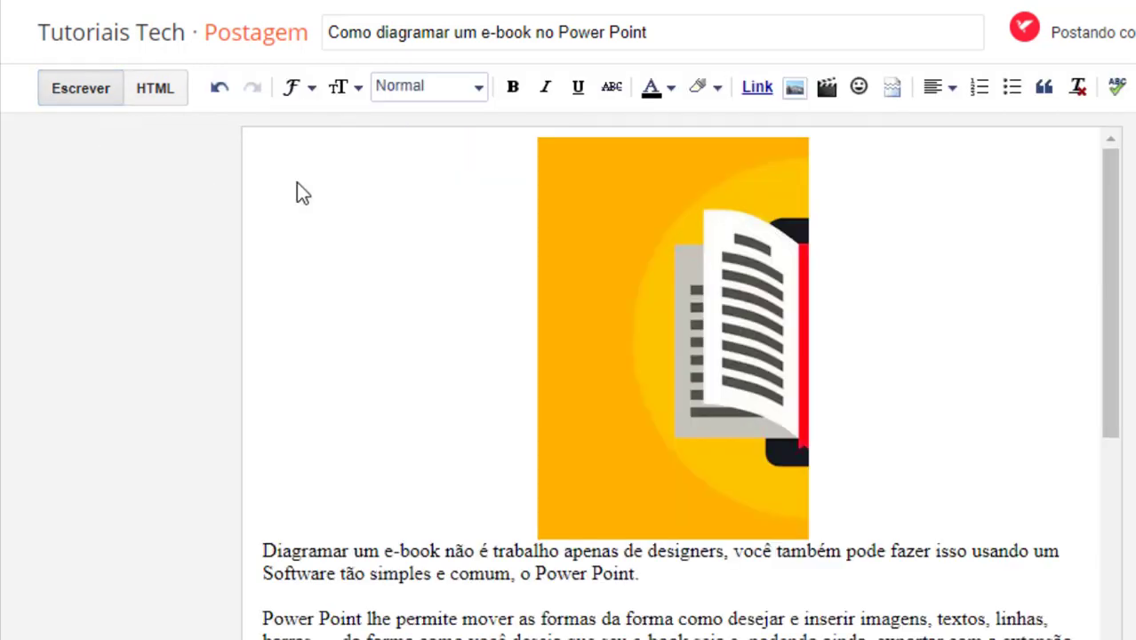
Put "display: none ;" back after "text-align: center;" in the image div's style and check the compose view again.
left_click(153, 92)
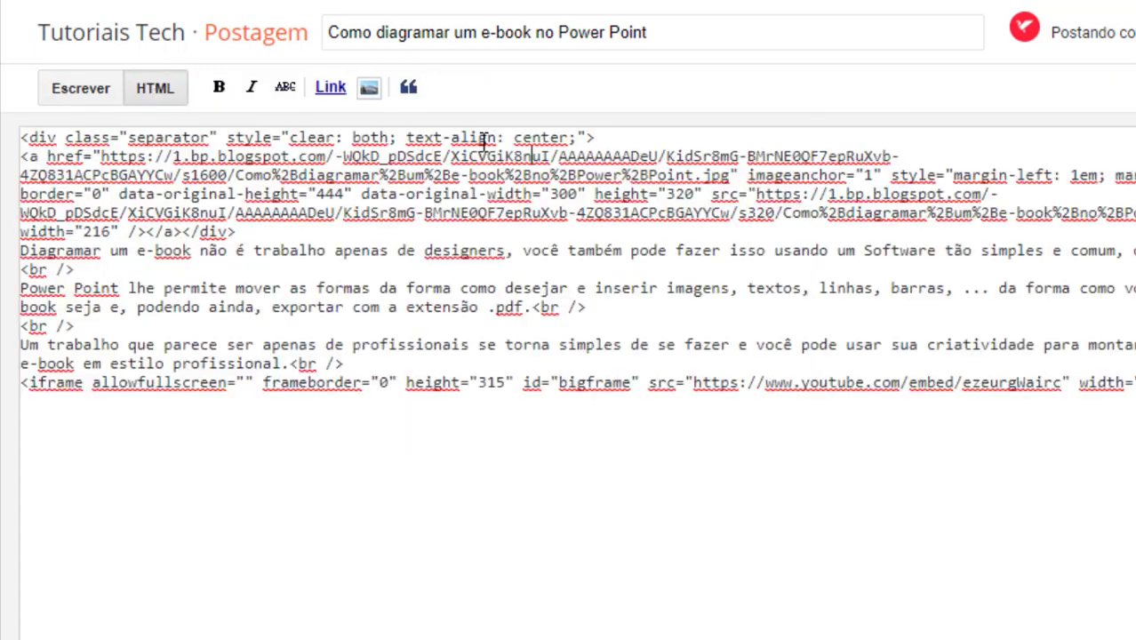
left_click(579, 138)
key("ctrl+v")
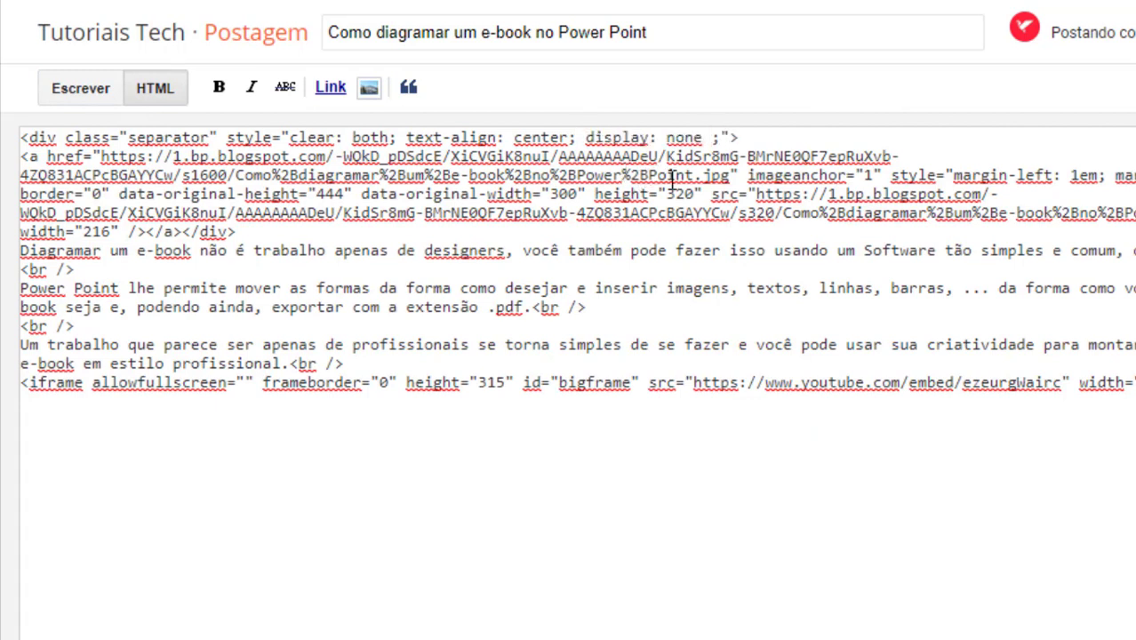
left_click(695, 193)
key("BackSpace")
left_click(56, 95)
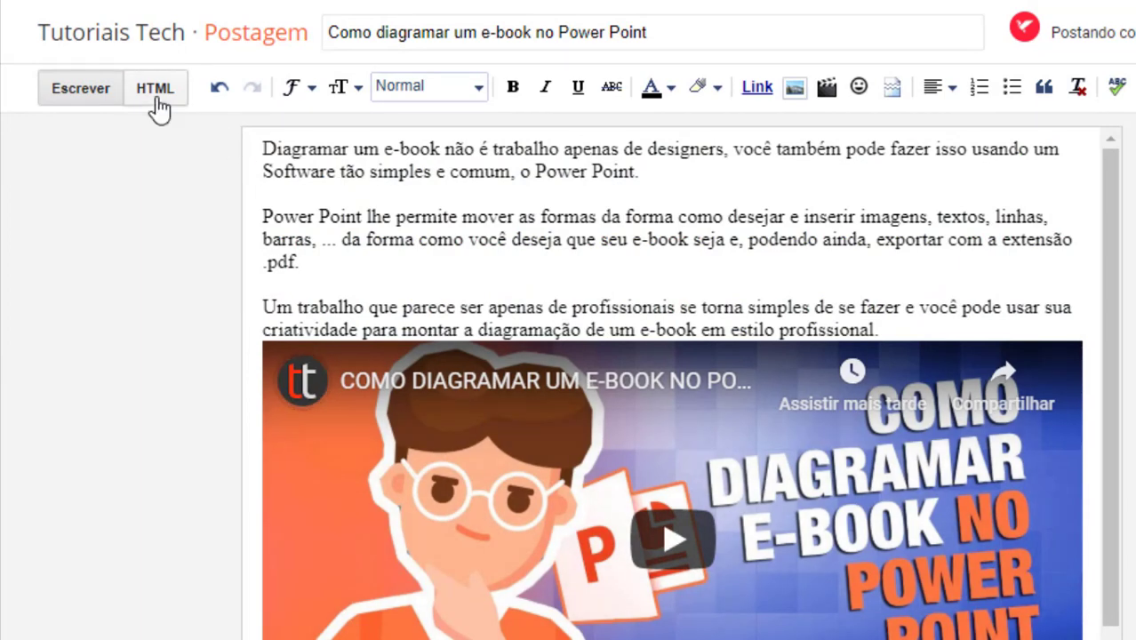
Return to the HTML and try a space before the semicolons after "center" and "none", removing each space again.
left_click(153, 96)
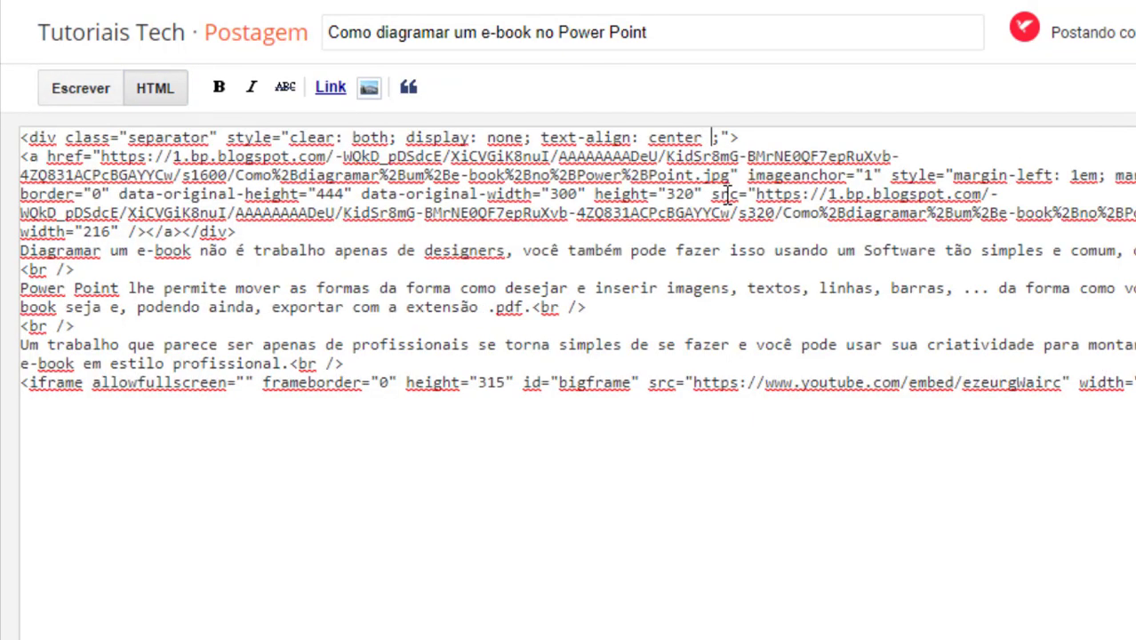
key("Right")
key("Left")
key("BackSpace")
key("BackSpace")
left_click(521, 137)
key("BackSpace")
Highlight the "display: none;" declaration, and try a space before its semicolon and remove it.
left_click_drag(405, 137, 535, 137)
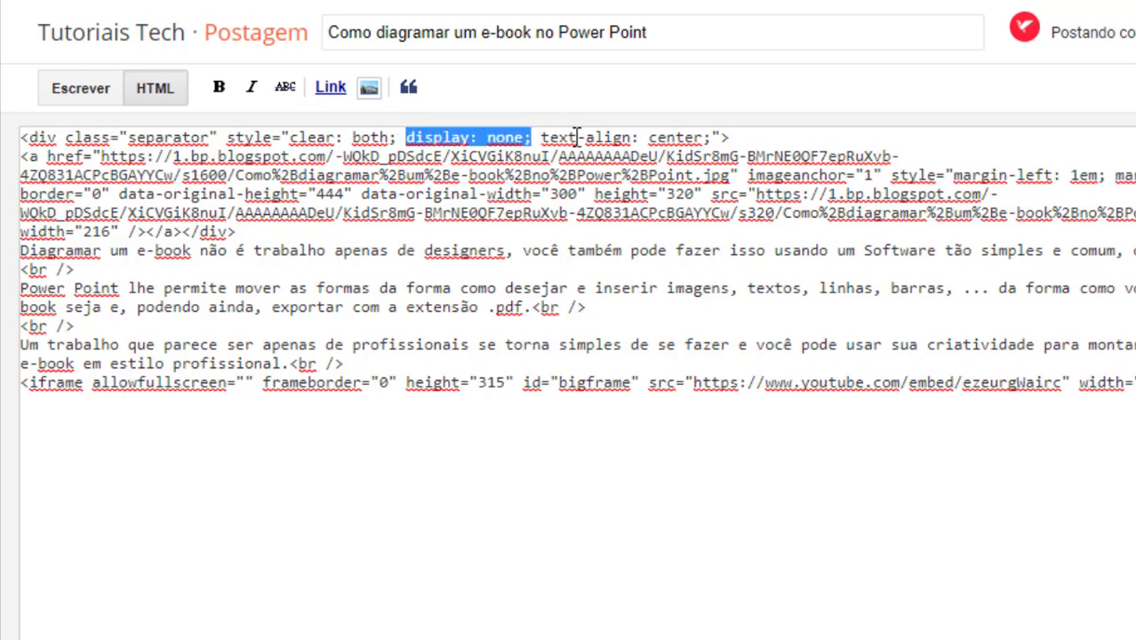
left_click(576, 136)
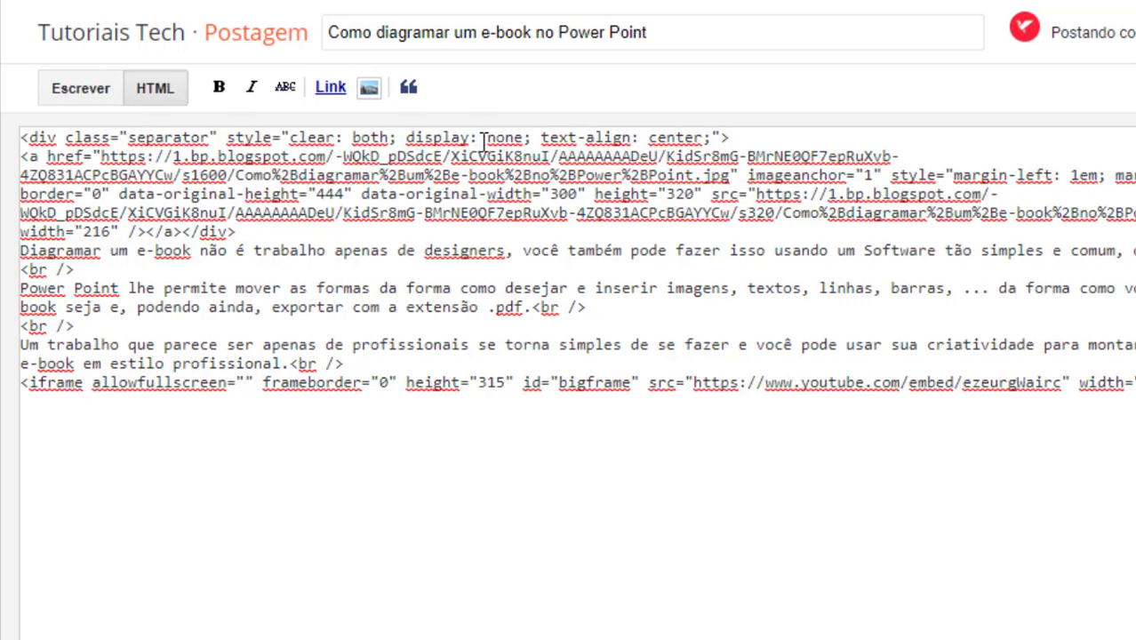
left_click(523, 138)
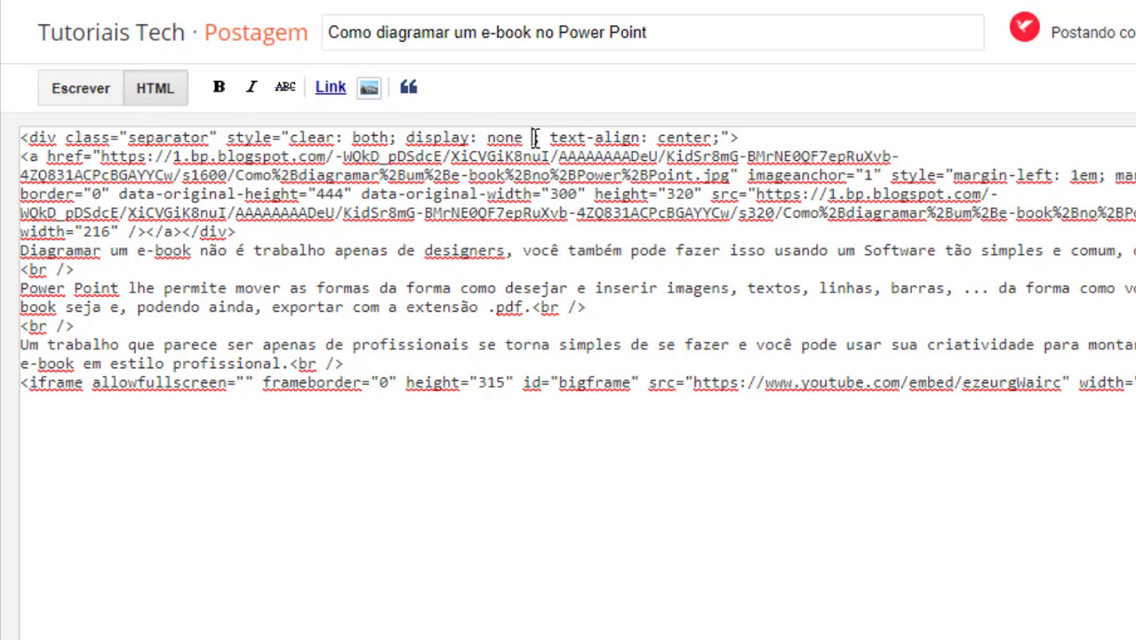
key("BackSpace")
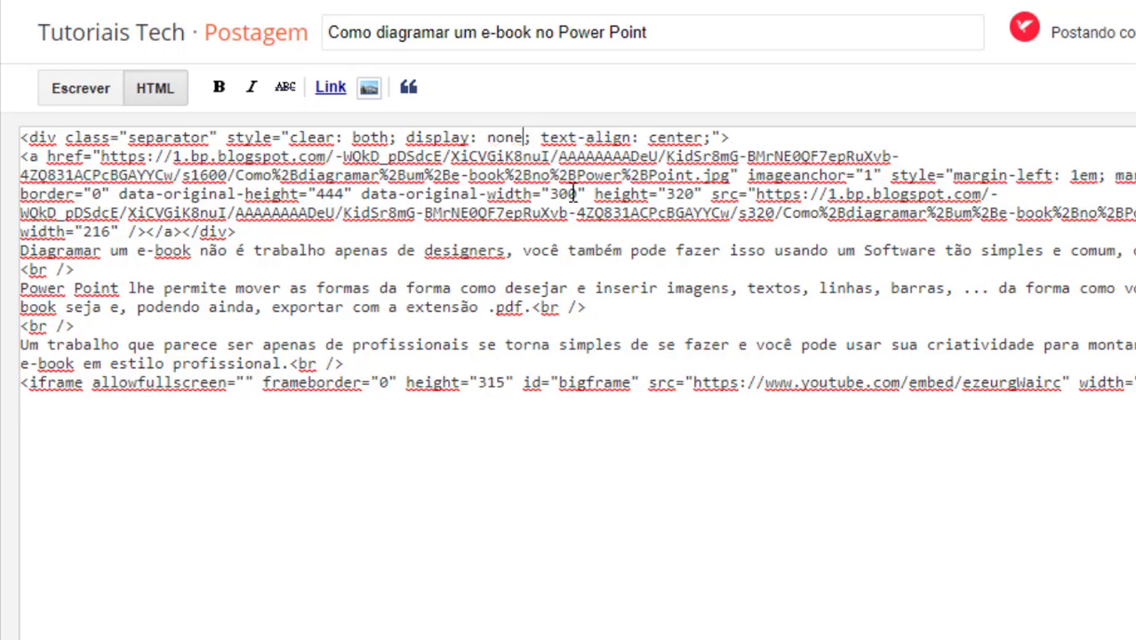
Leave no stray space at the end of the div's style, and update the post from the compose view.
left_click(744, 135)
left_click(713, 135)
key("BackSpace")
left_click(78, 91)
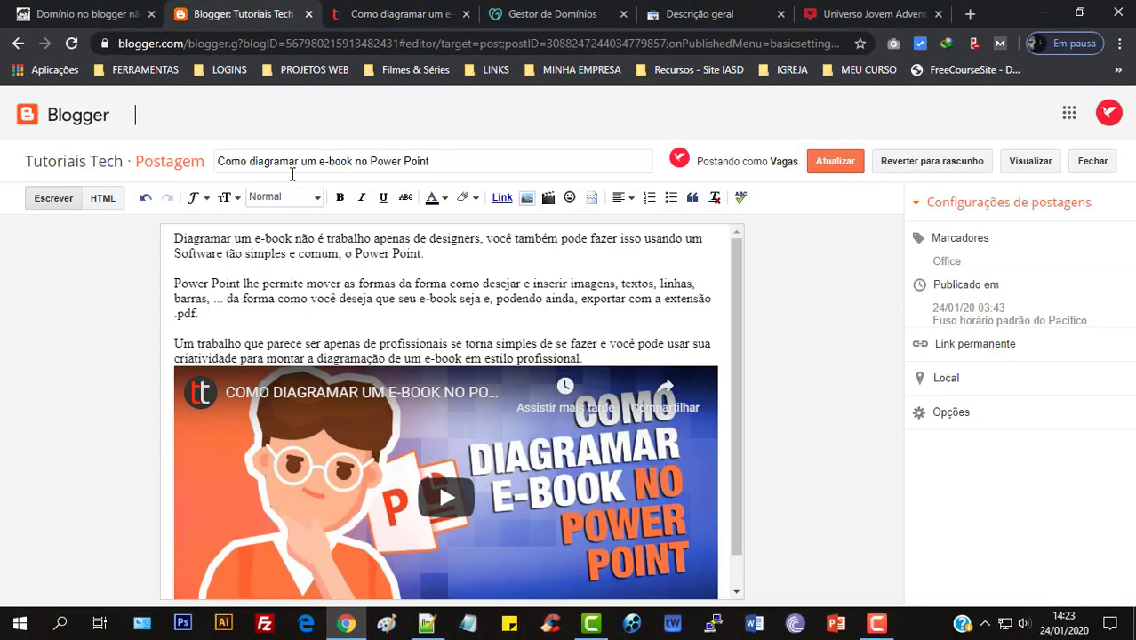
left_click(855, 172)
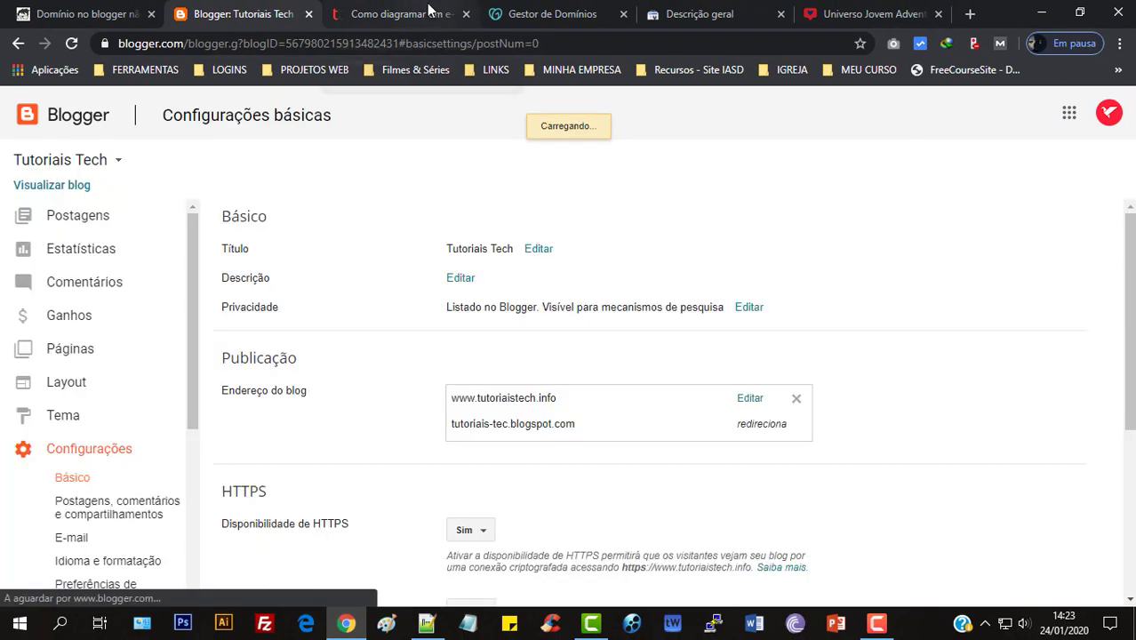
Reload the published post to check it, and open the blog's Office category to check the post's thumbnail in the listing.
left_click(418, 14)
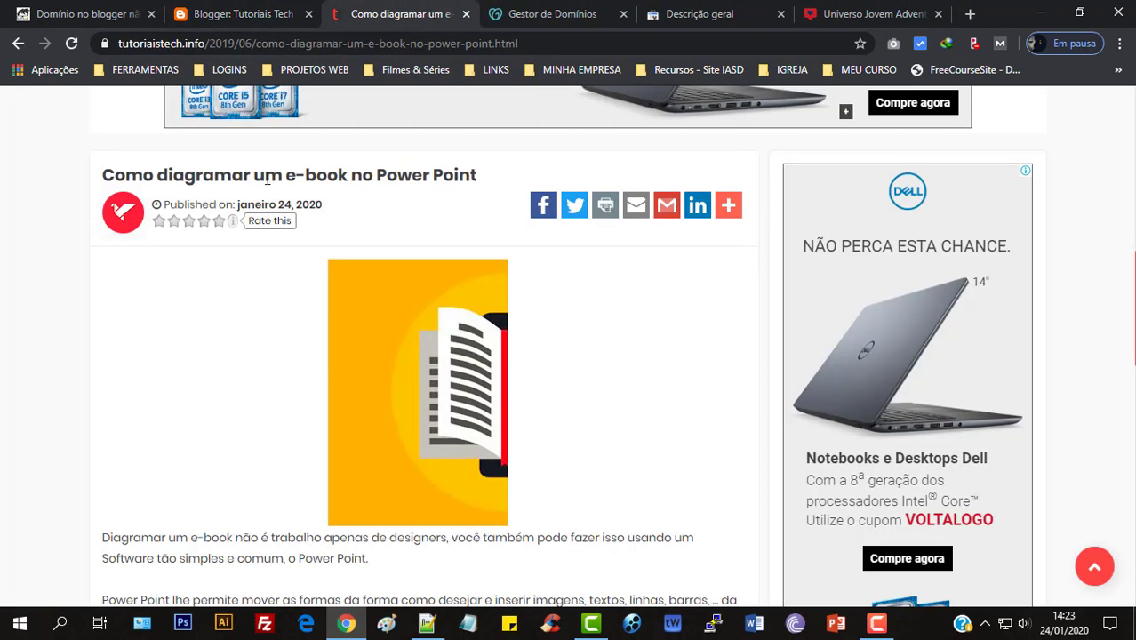
left_click(70, 46)
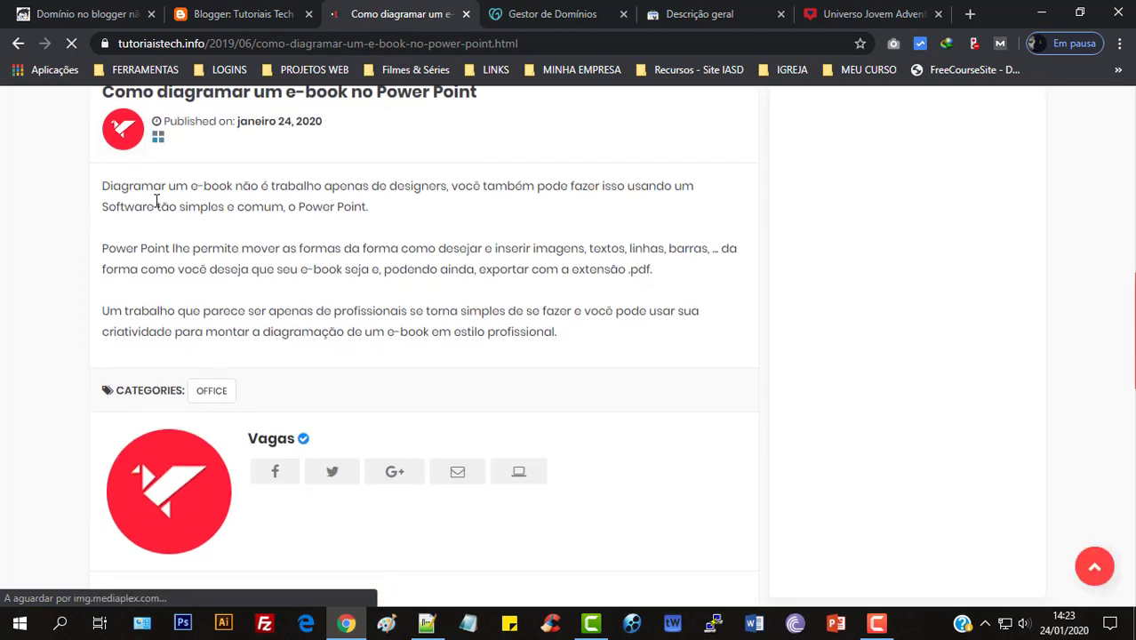
scroll(12, 302, "up", 12)
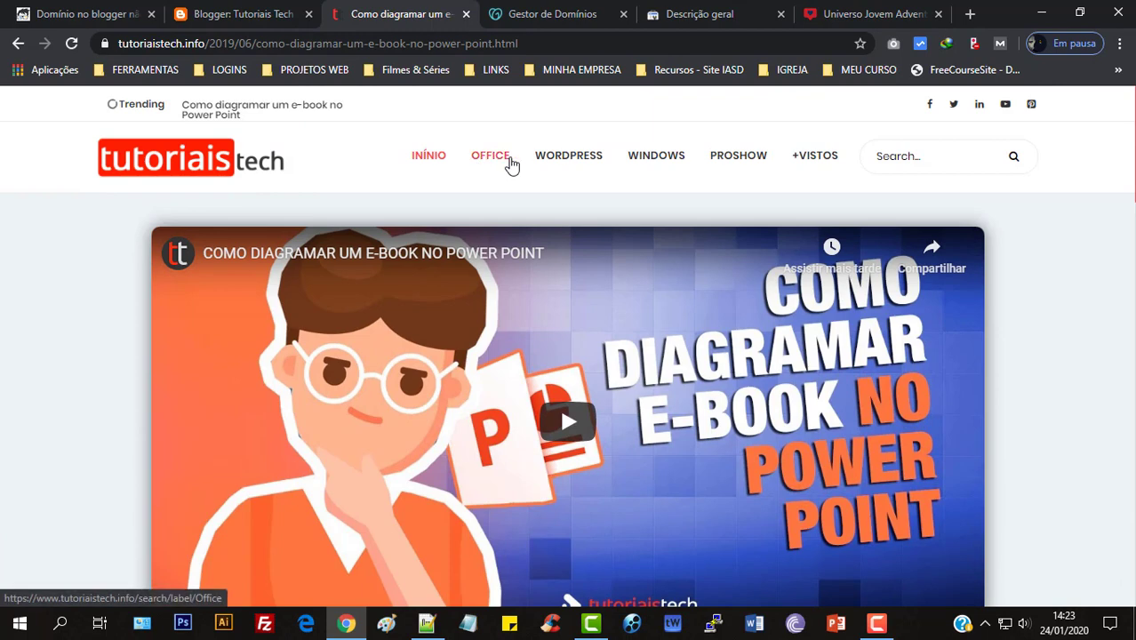
left_click(505, 160)
scroll(30, 271, "down", 4)
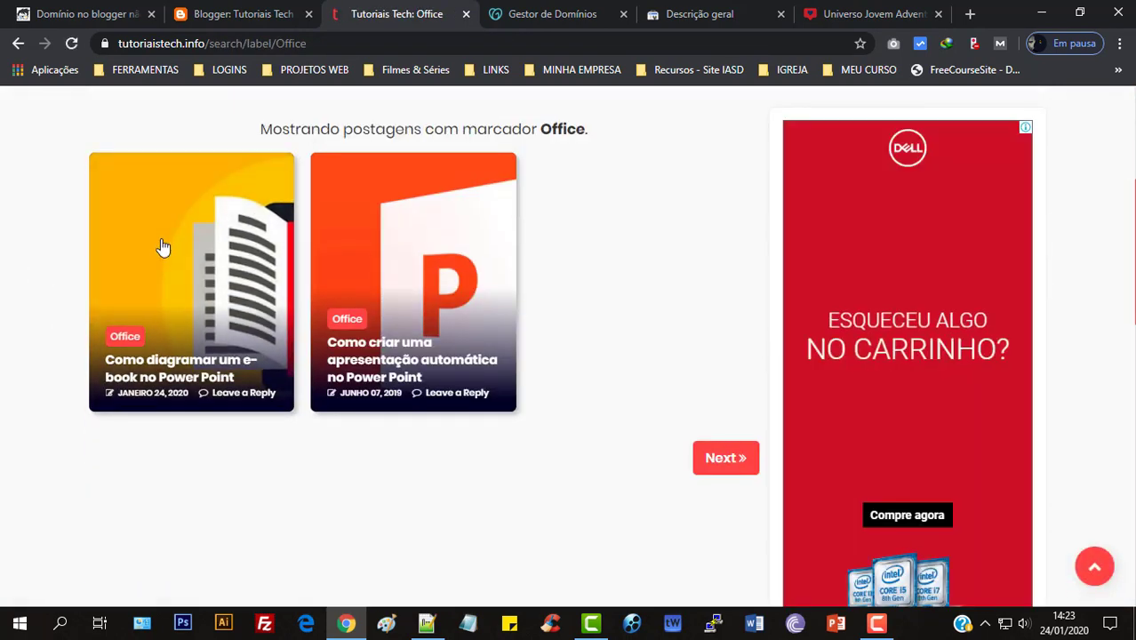
Reopen the "Como diagramar um e-book no Power Point" post in Blogger, point out "display: none;" in its HTML, and return to the compose view.
left_click(213, 13)
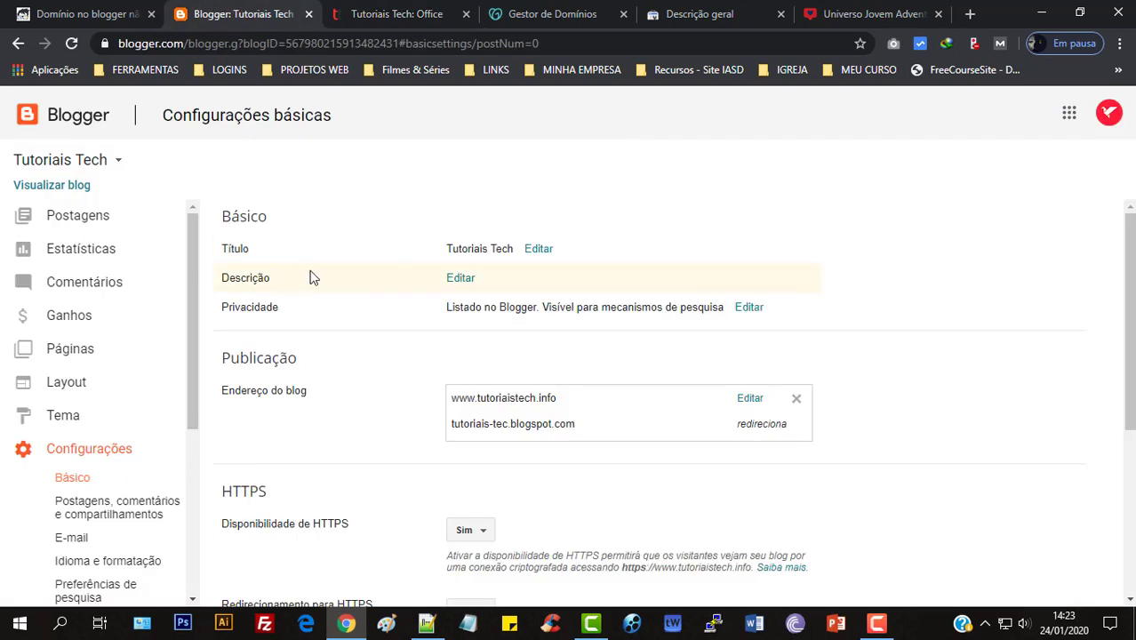
left_click(118, 220)
left_click(409, 264)
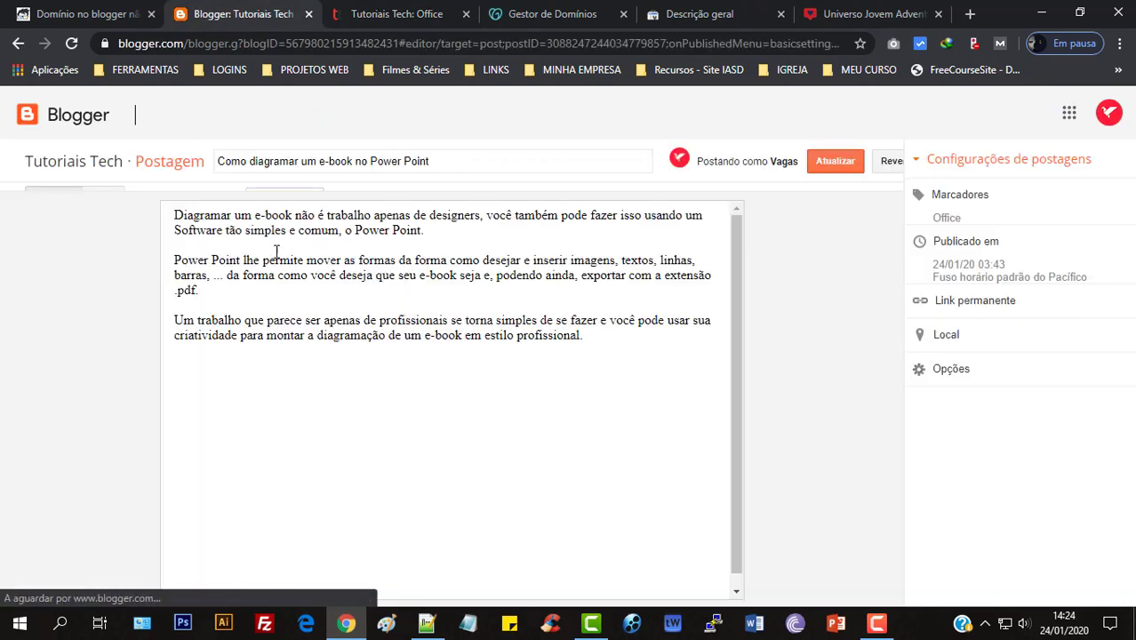
left_click(102, 198)
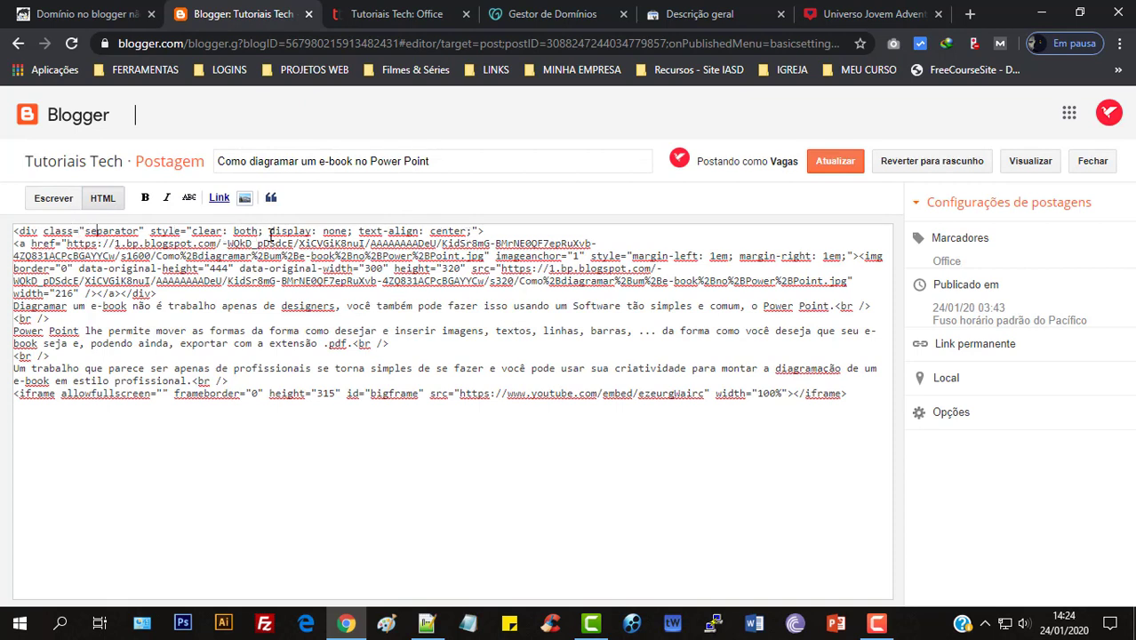
left_click_drag(284, 230, 324, 231)
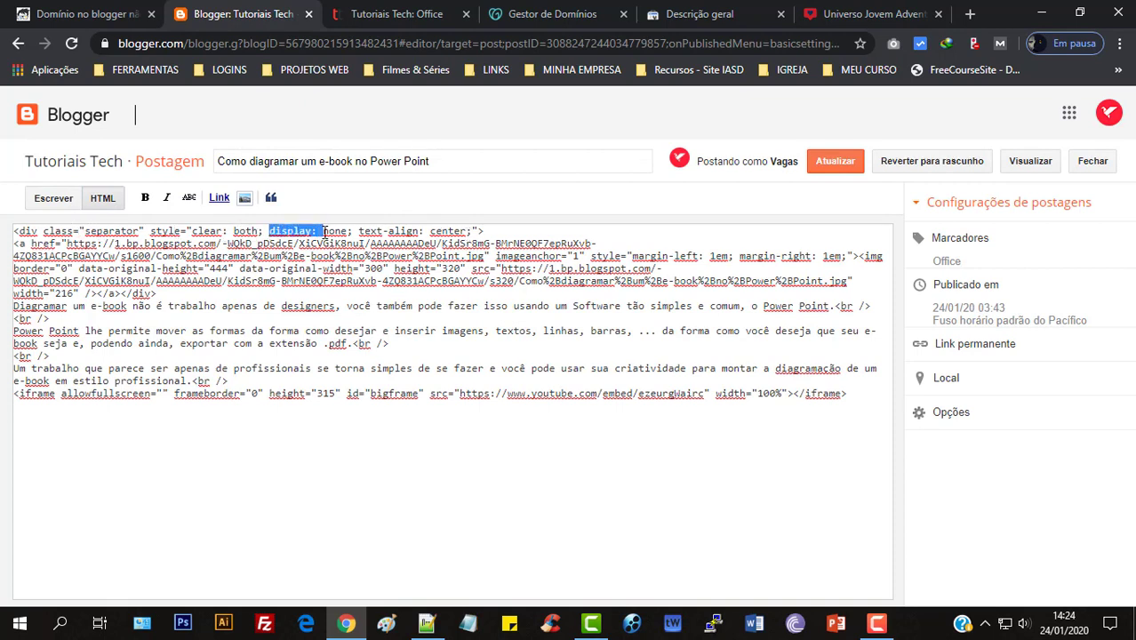
left_click(352, 232)
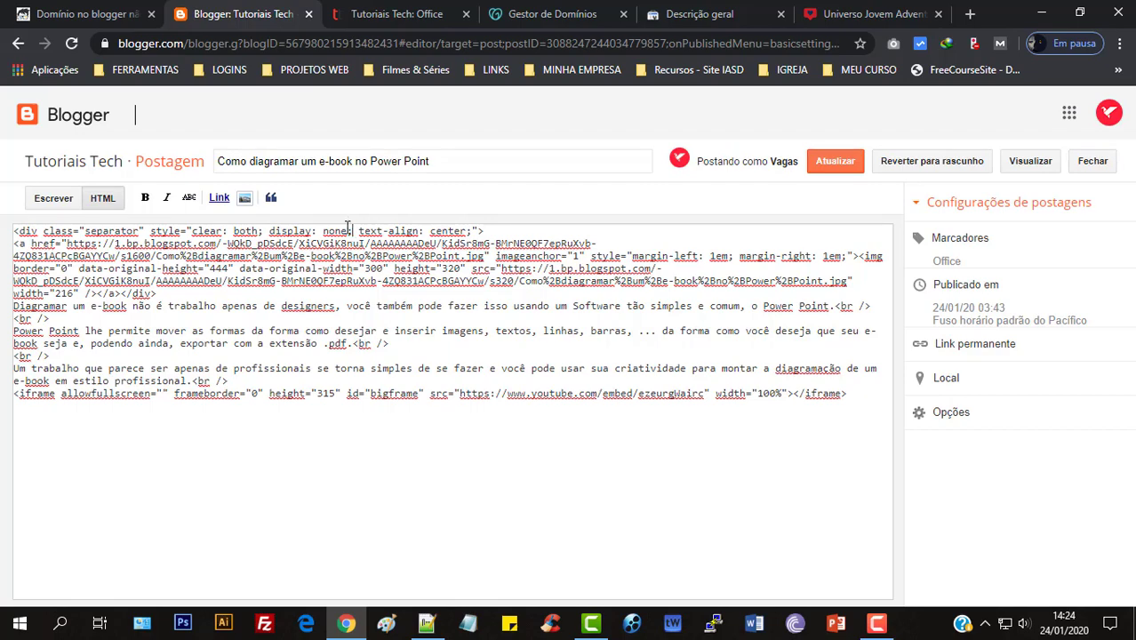
left_click(54, 199)
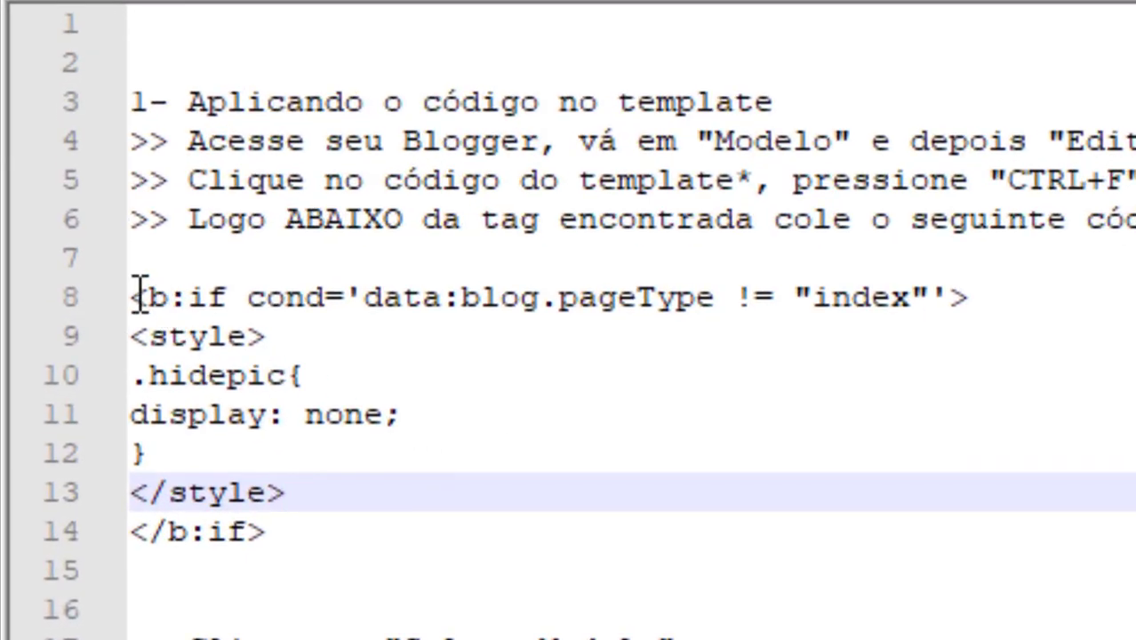
Switch to the Notepad++ notes and point out the conditional style code and the "]]></b:skin>" tag that the template instructions search for.
left_click_drag(140, 296, 281, 548)
left_click(287, 535)
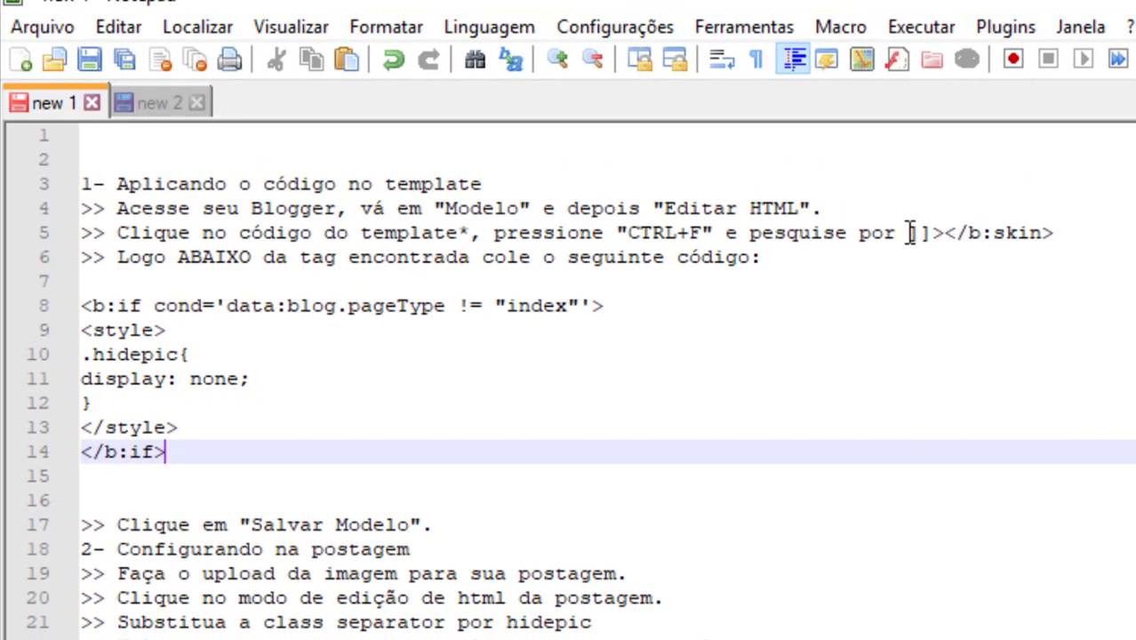
left_click(912, 232)
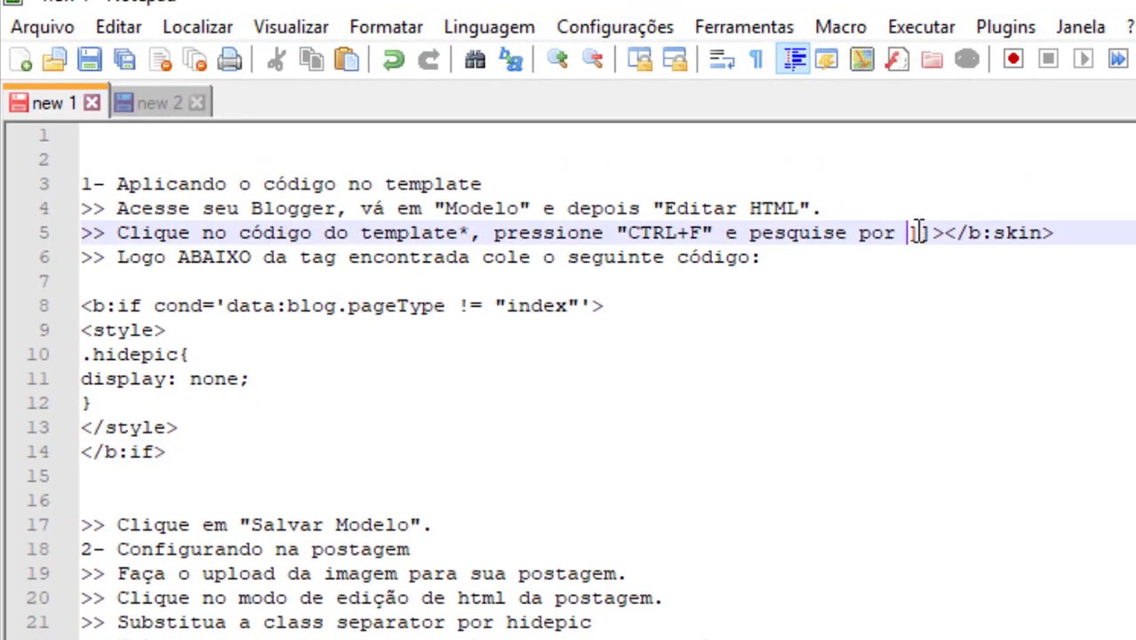
left_click(446, 254)
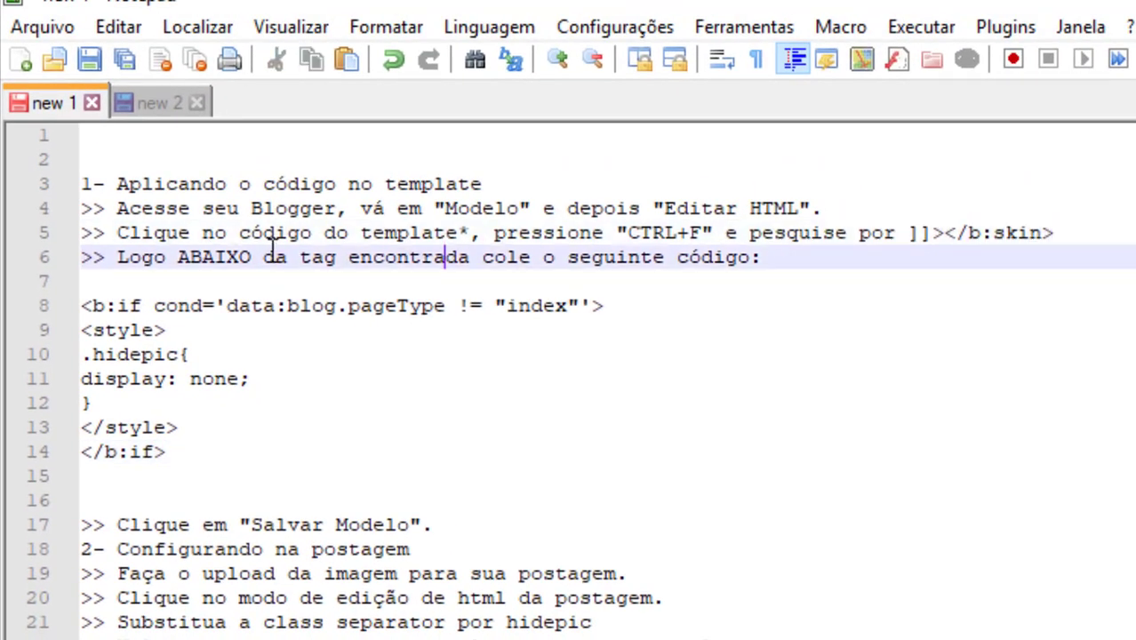
left_click(1065, 232)
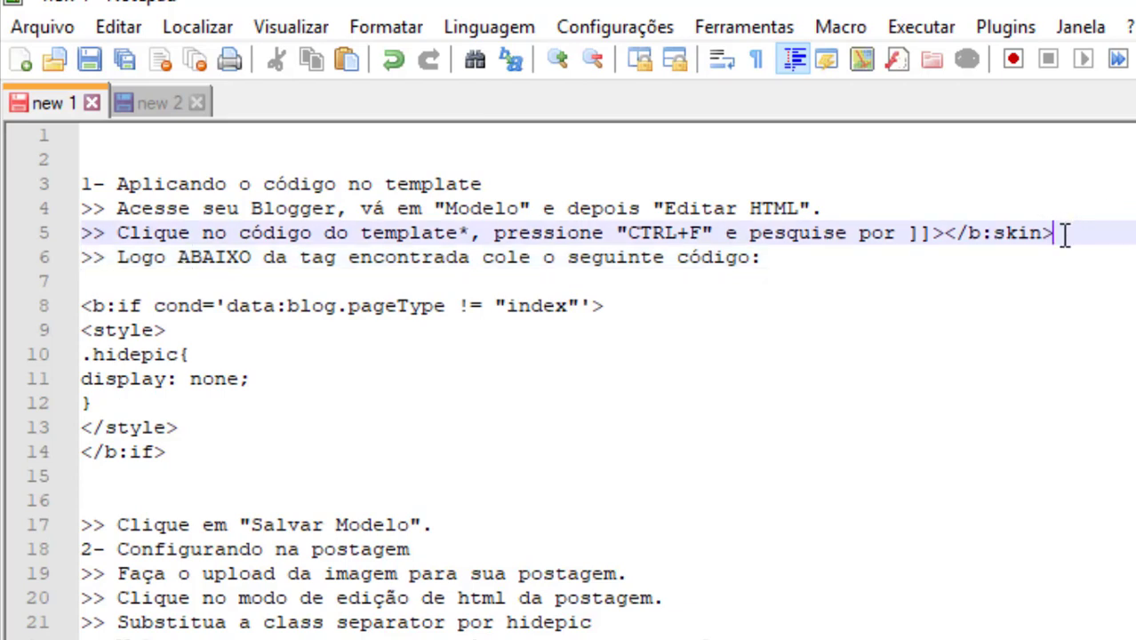
left_click_drag(1064, 233, 908, 234)
left_click(914, 252)
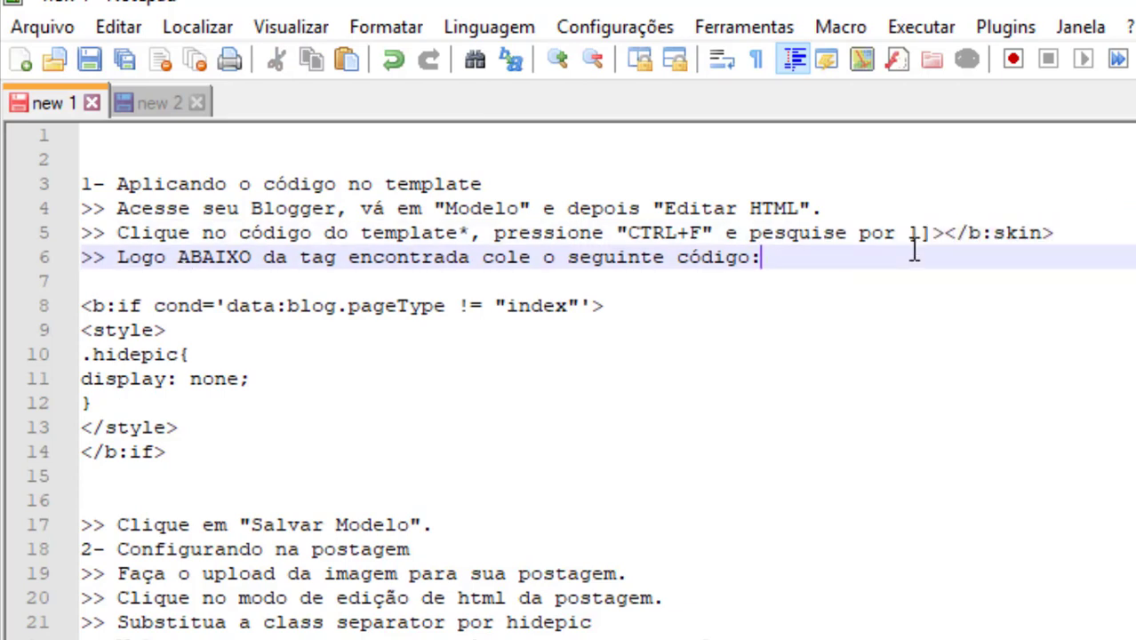
Highlight the notes' code block from "<b:if" to "</b:if>", and switch to Blogger to show the post's HTML.
left_click_drag(82, 305, 171, 451)
left_click(321, 384)
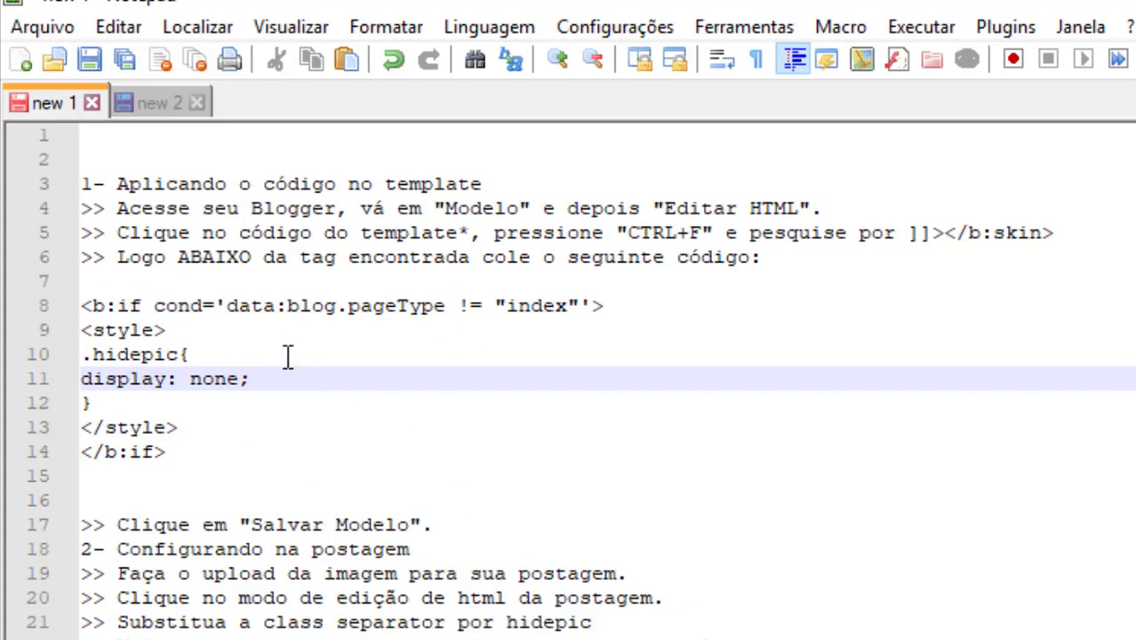
left_click(83, 306)
left_click_drag(83, 306, 200, 459)
key("alt+Tab")
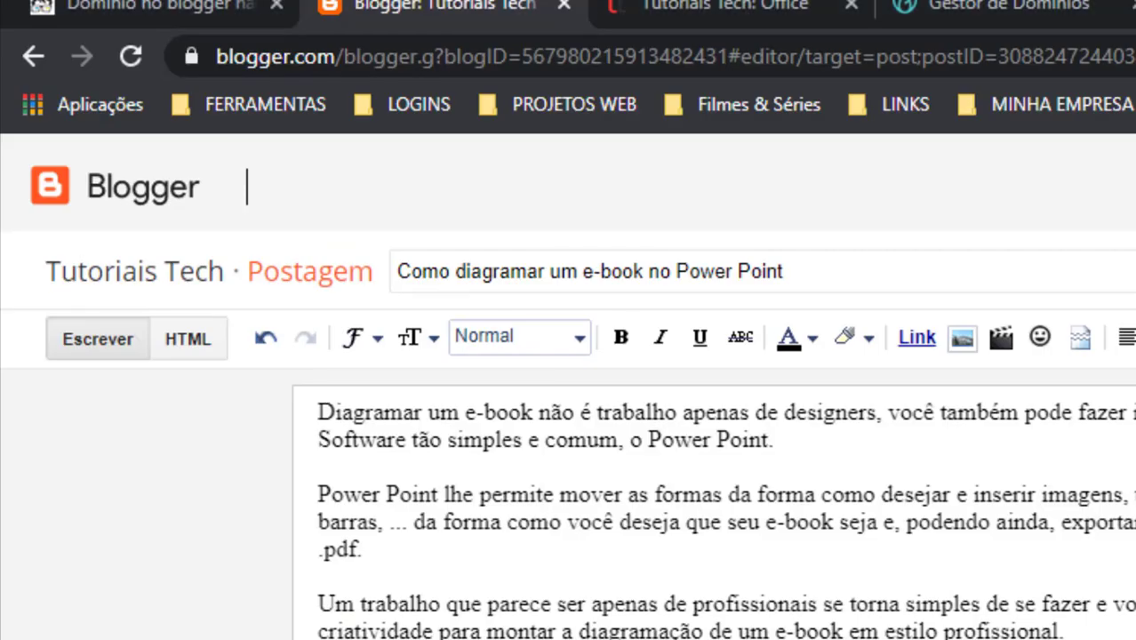
left_click(191, 344)
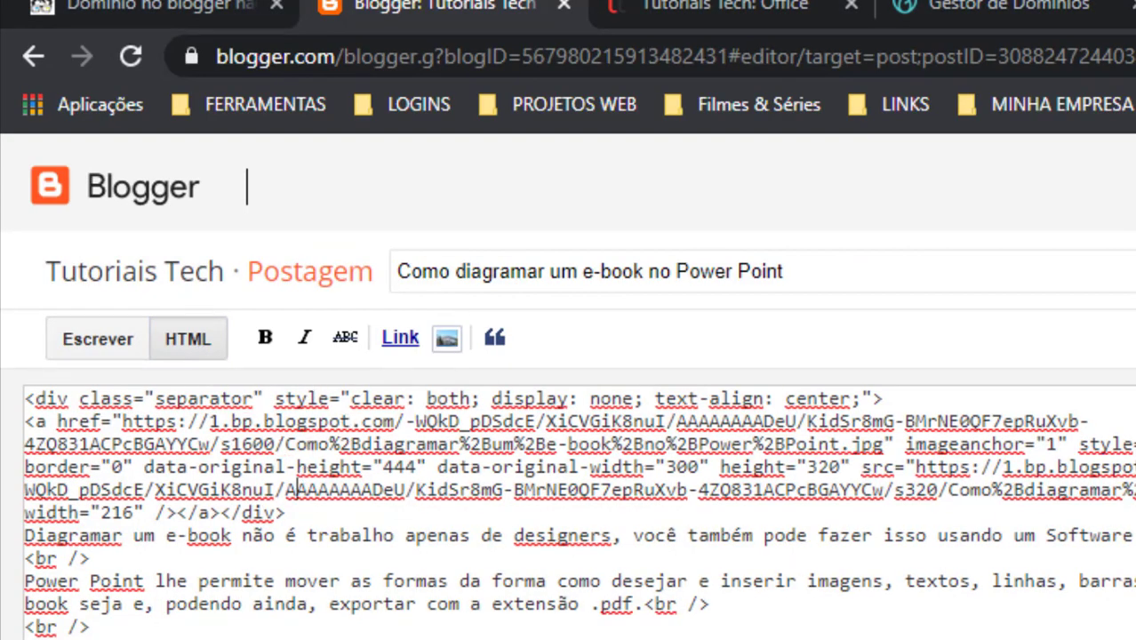
Return to the Notepad++ notes and highlight the "hidepic" class name in the style code.
key("alt+Tab")
left_click(352, 429)
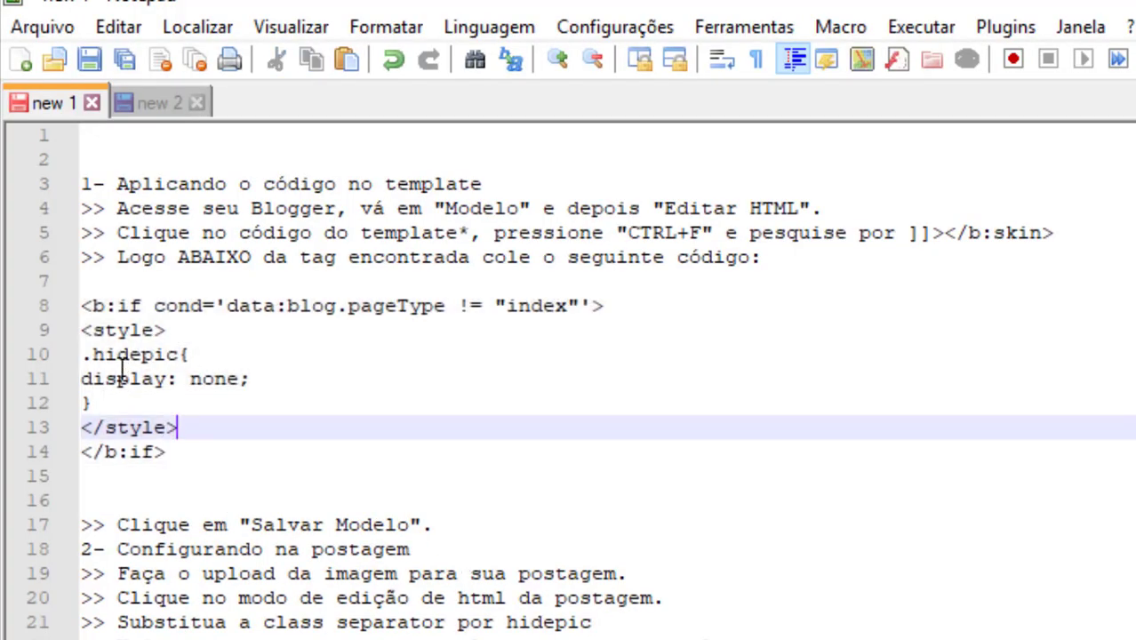
left_click_drag(94, 354, 179, 352)
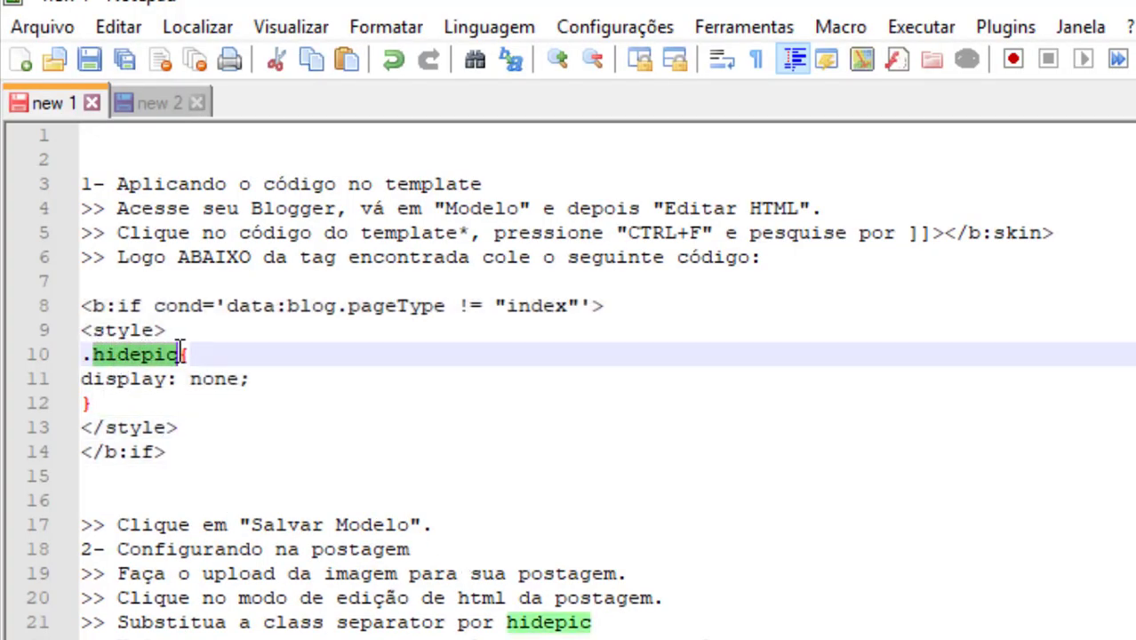
left_click(188, 354)
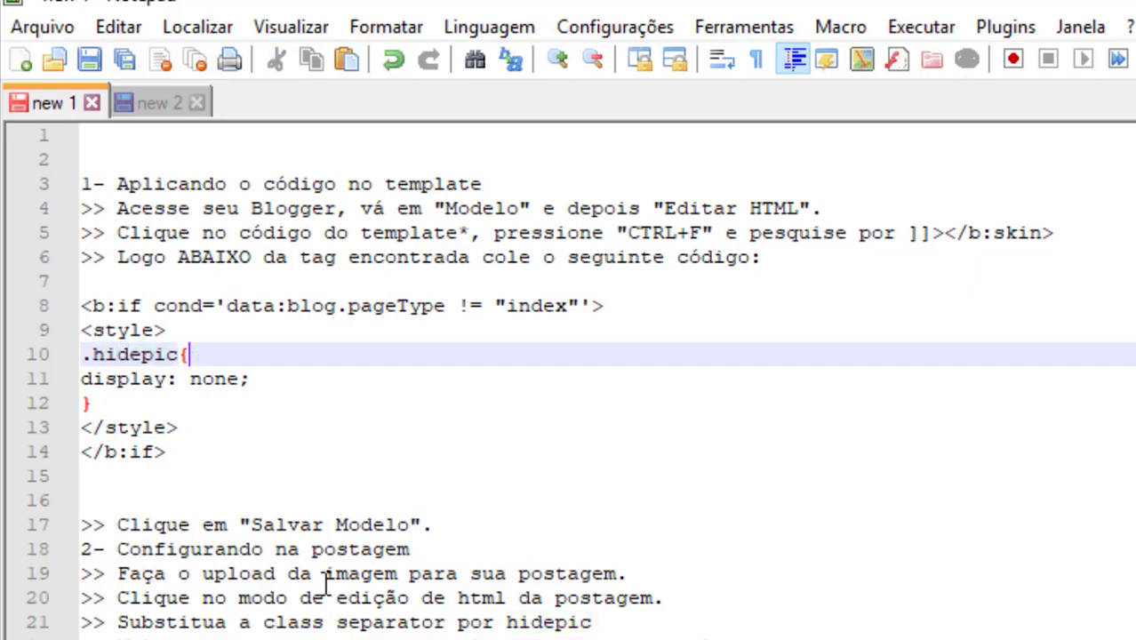
Switch to Blogger, highlight the "separator" class in the post's HTML, and return to the compose view.
key("alt+Tab")
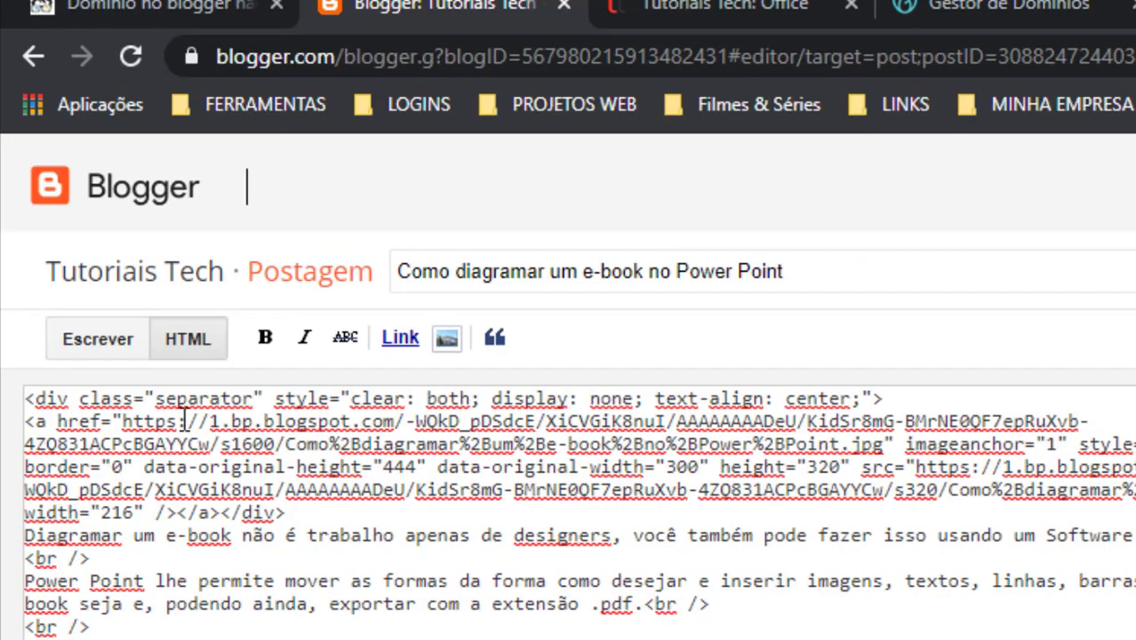
left_click_drag(157, 399, 247, 387)
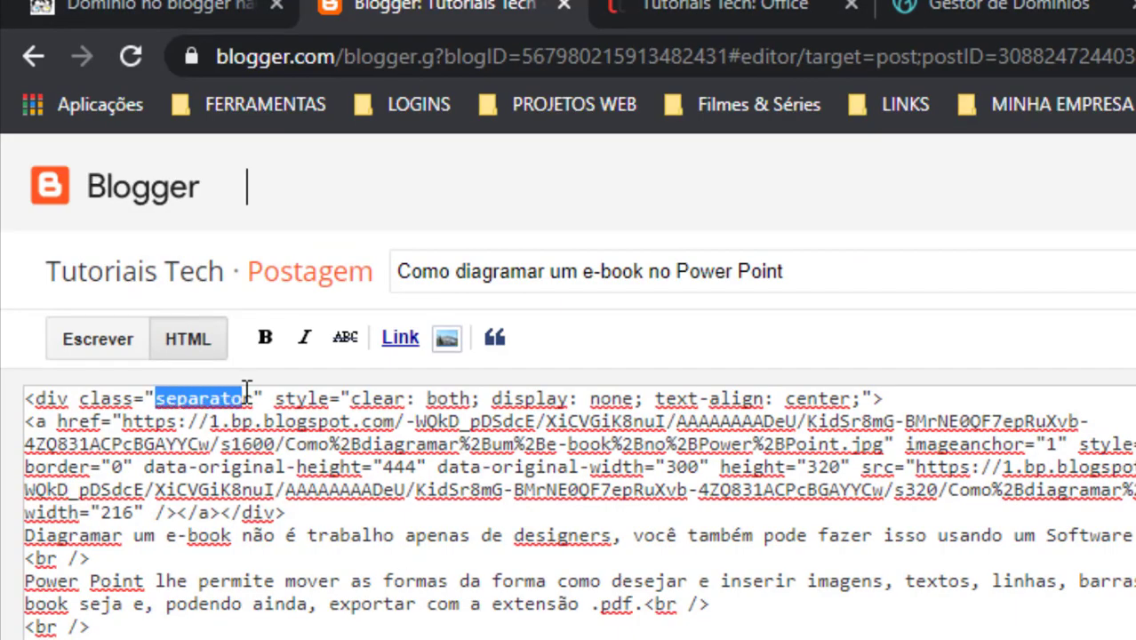
left_click(351, 463)
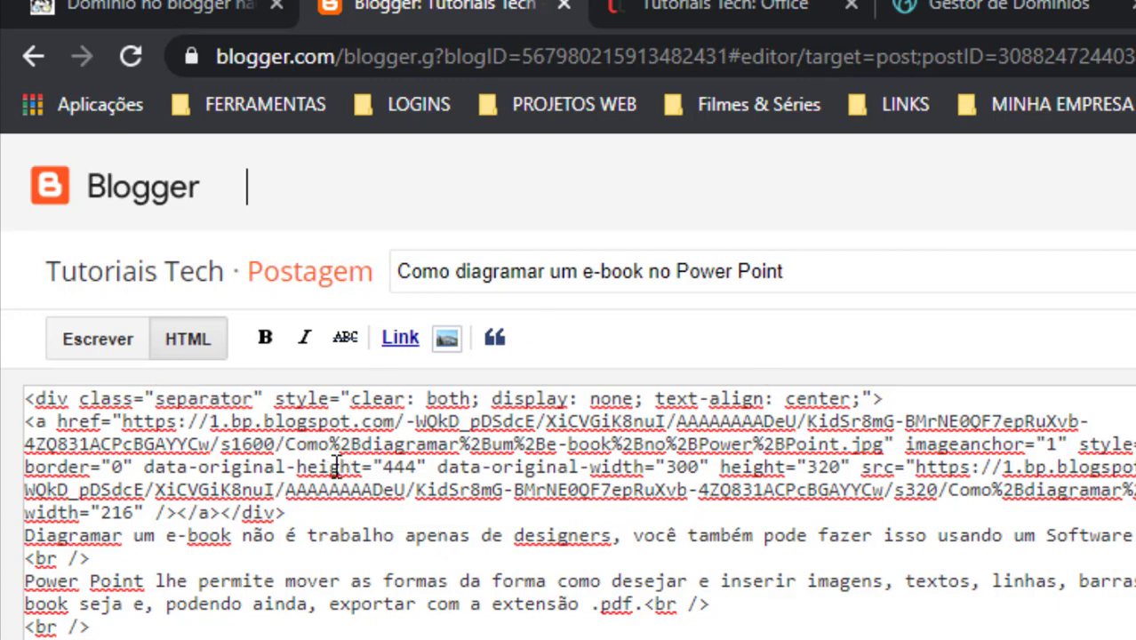
left_click(98, 349)
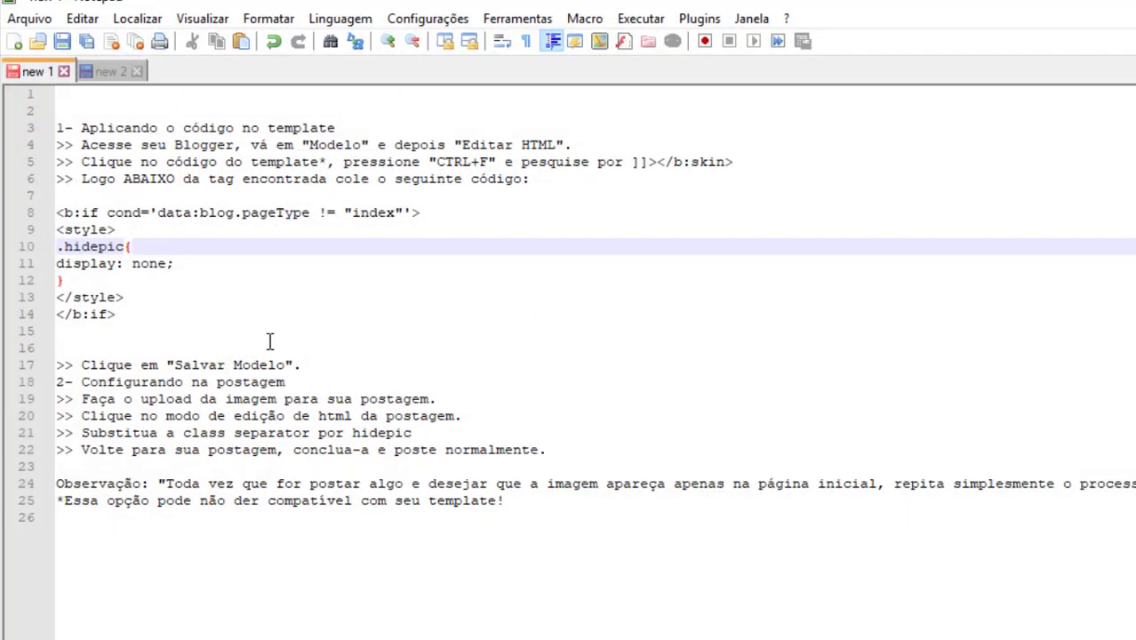
Go back over the template code and the posting instructions in the Notepad++ notes.
left_click(270, 339)
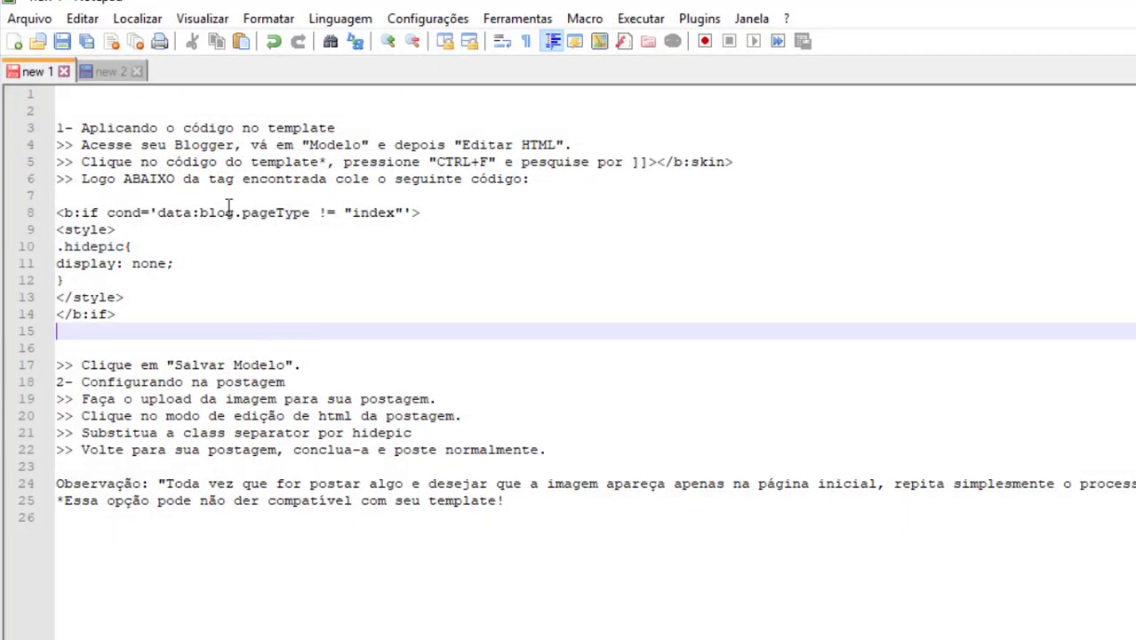
left_click(313, 196)
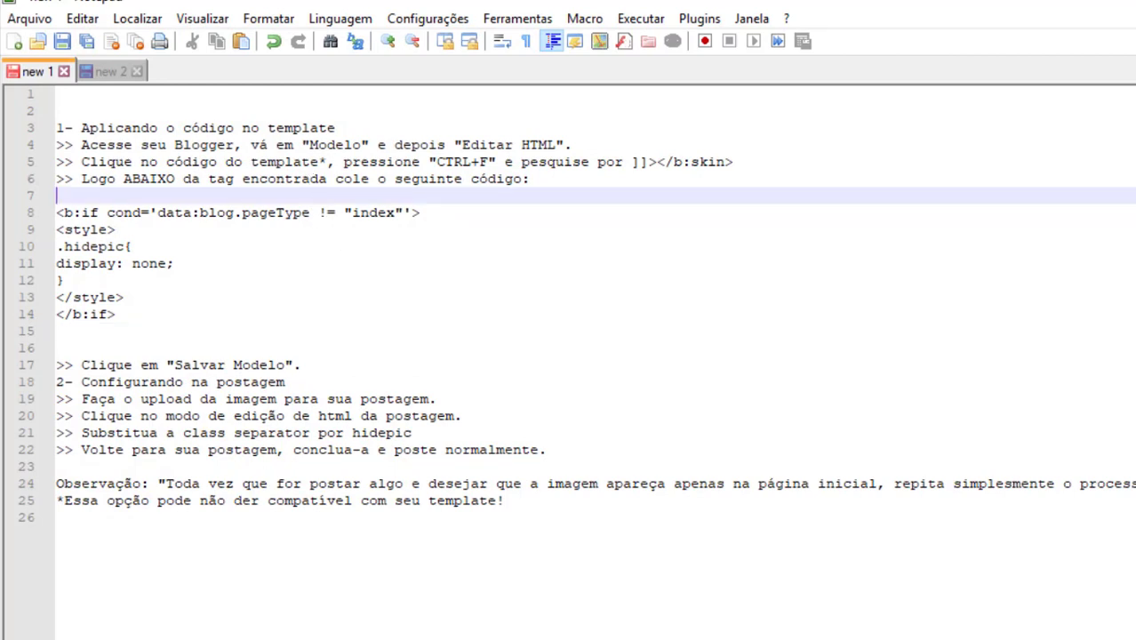
left_click(198, 281)
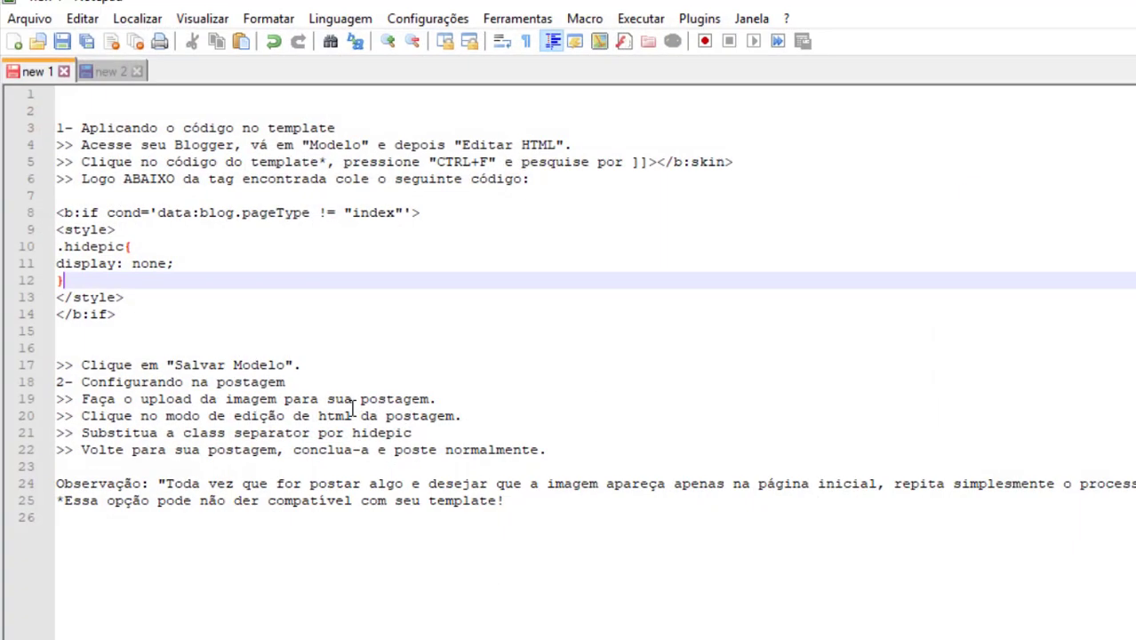
left_click(374, 303)
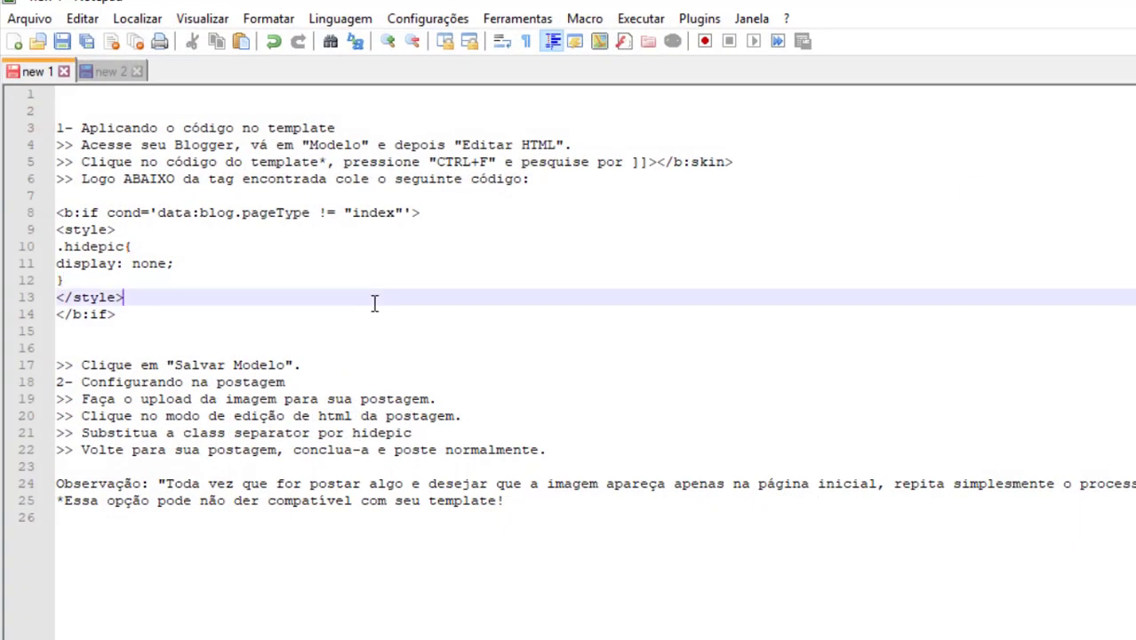
left_click(203, 246)
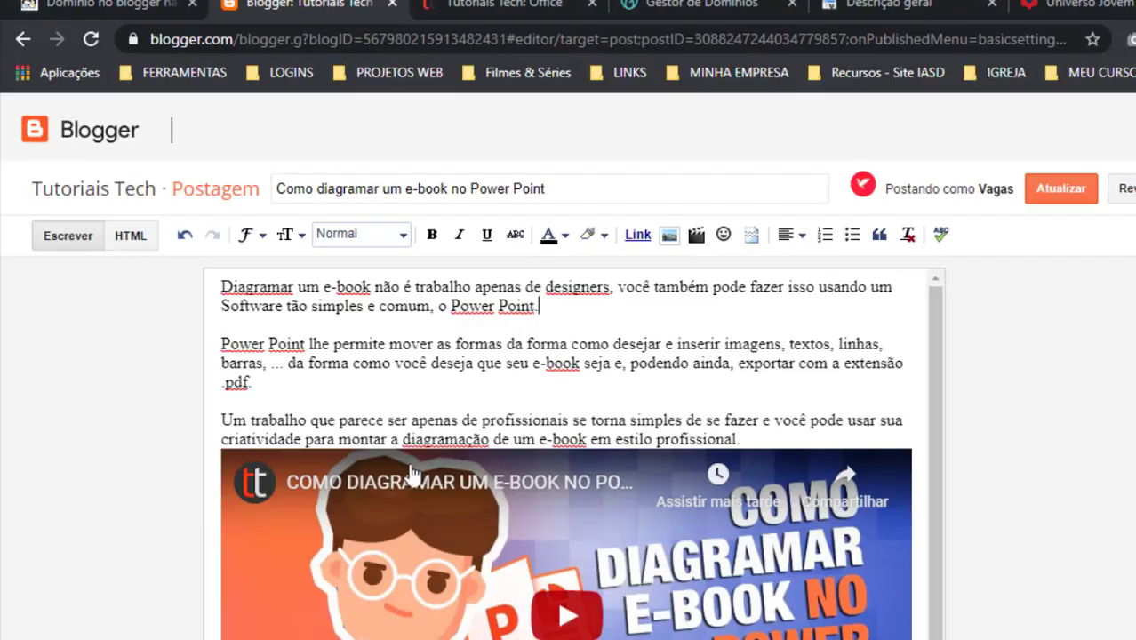
Open the post's HTML in Blogger again and highlight "separator", the image div's class that the notes replace with "hidepic".
left_click(130, 236)
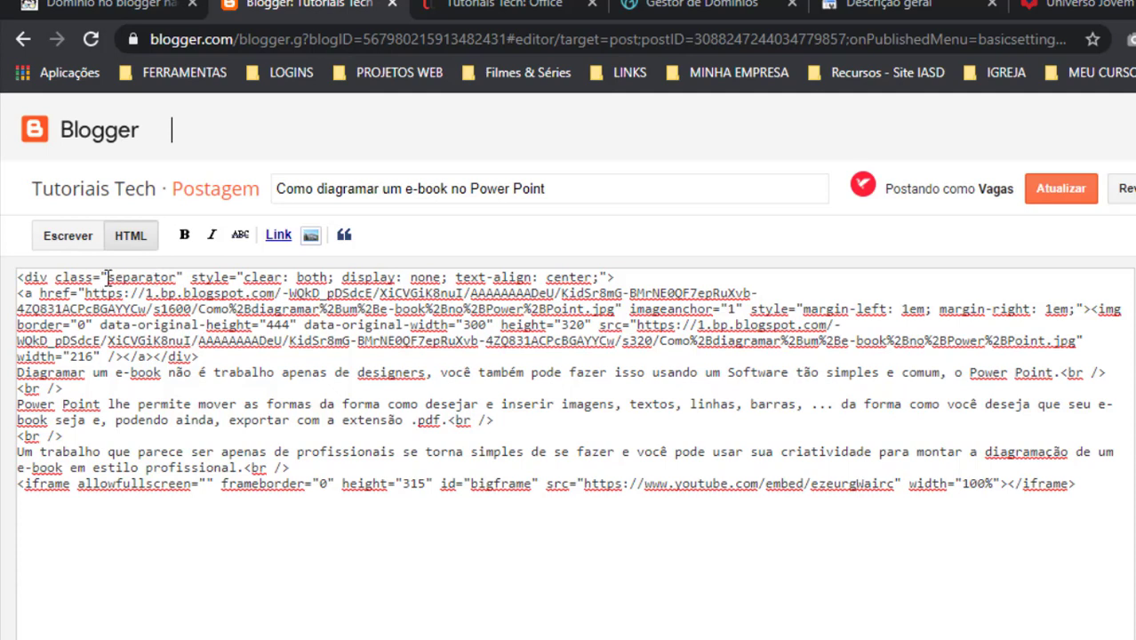
left_click_drag(108, 277, 179, 276)
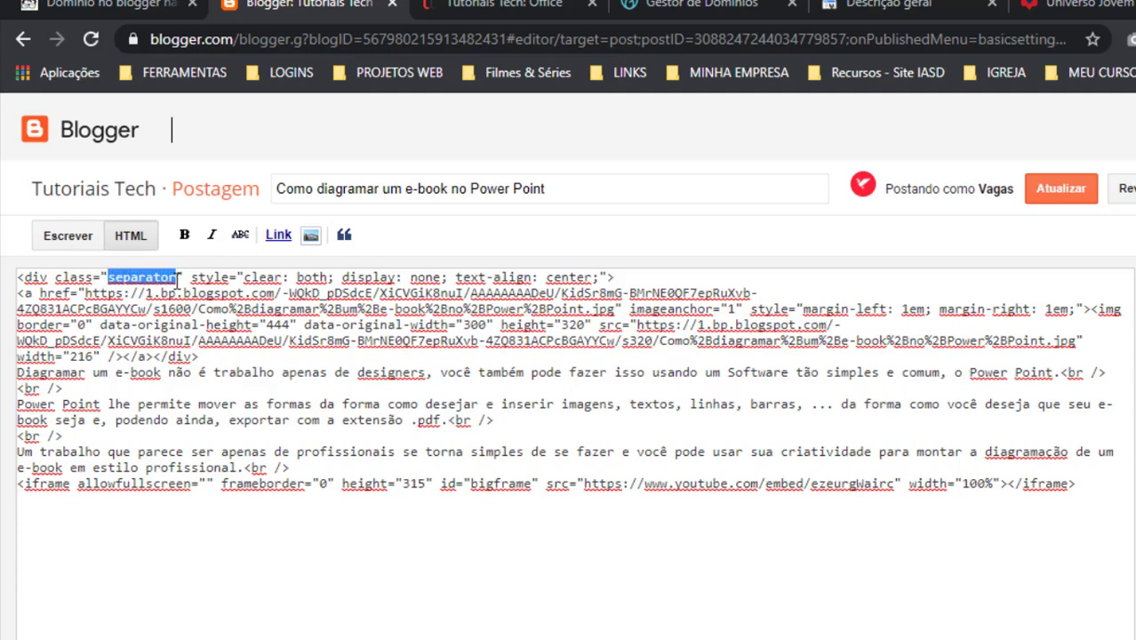
left_click(178, 279)
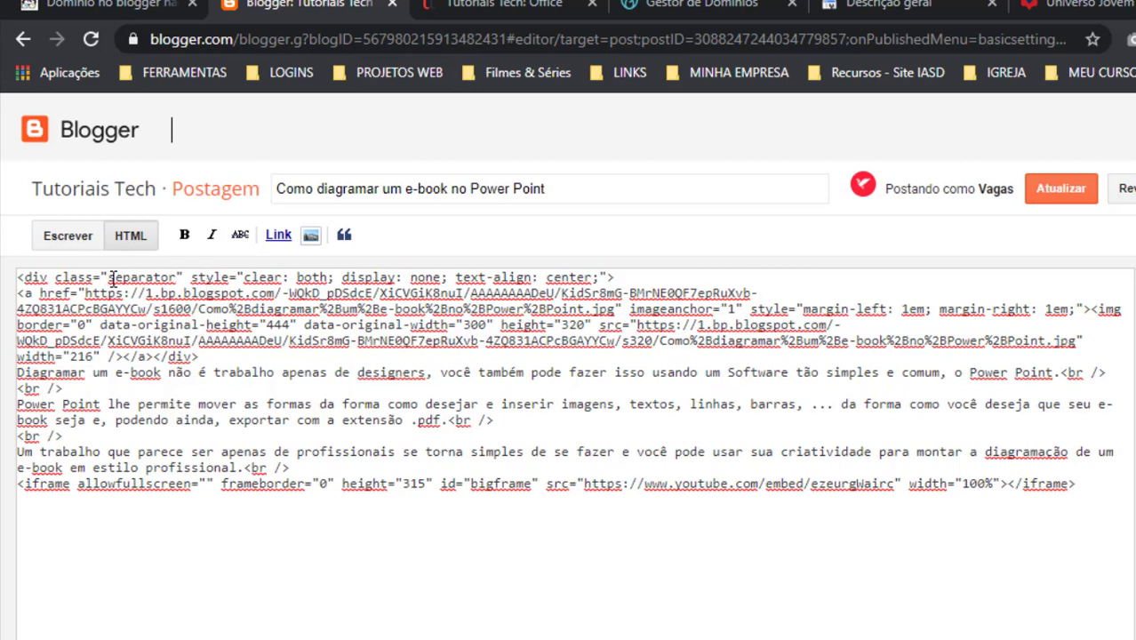
left_click_drag(111, 278, 179, 279)
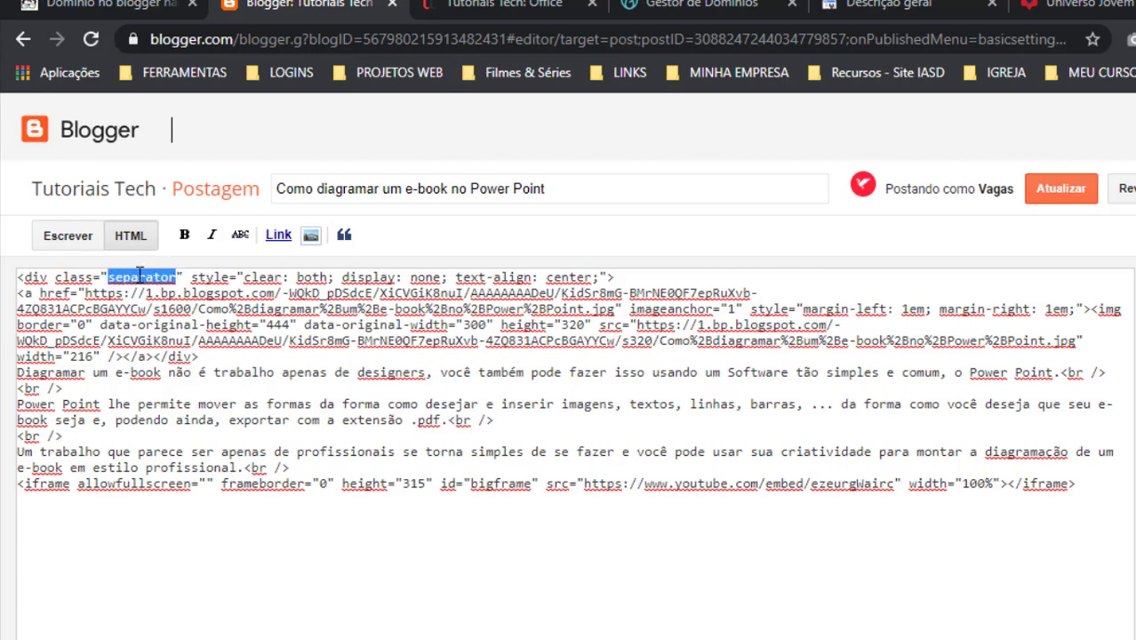
left_click(239, 310)
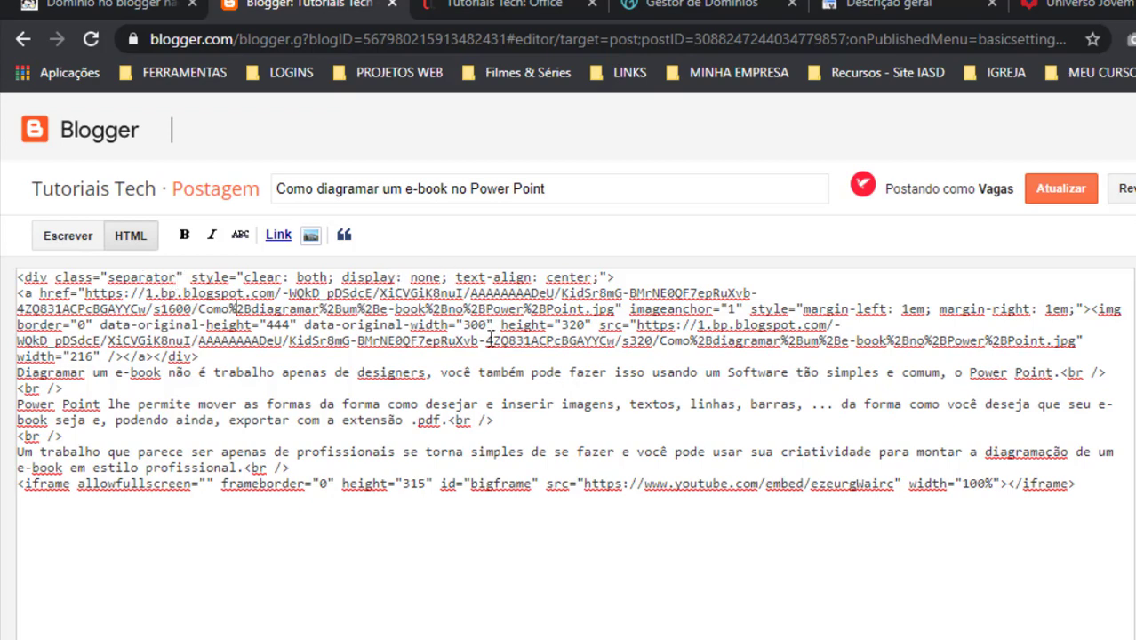
Return to the compose view, open the published "Como diagramar um e-book no Power Point" post from the blog's Office listing, and check its page for the image.
left_click(67, 236)
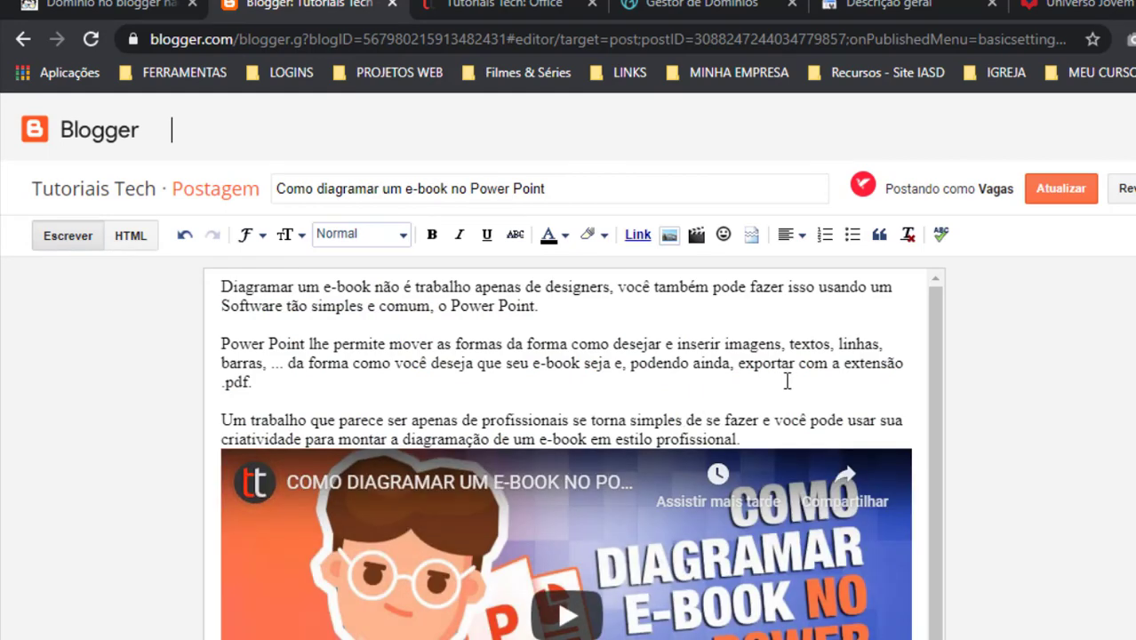
left_click(475, 5)
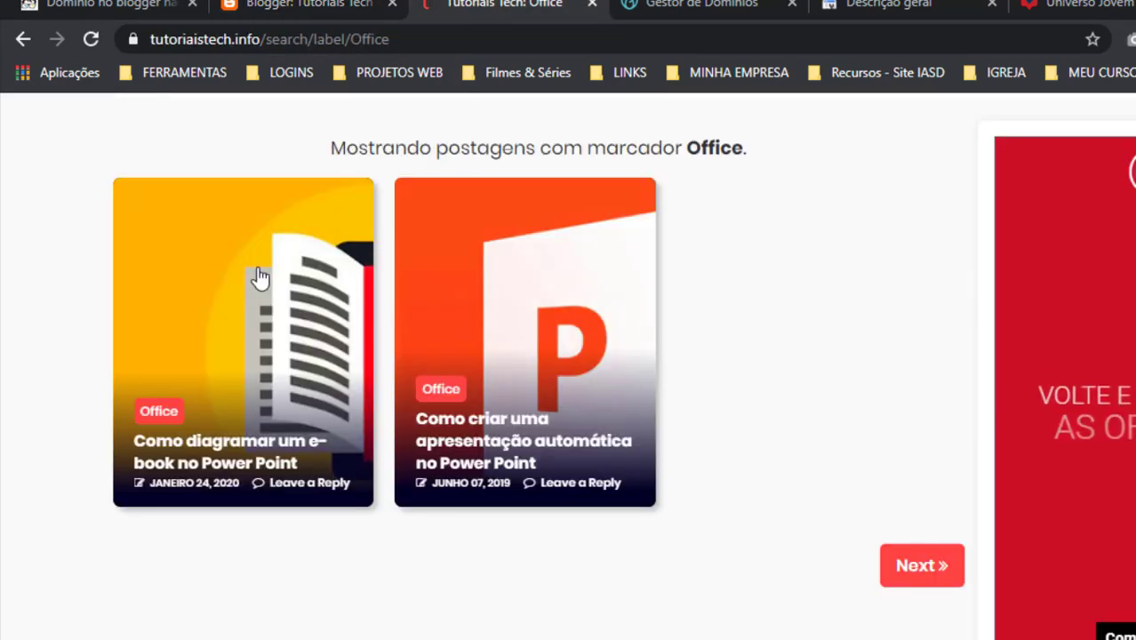
left_click(217, 338)
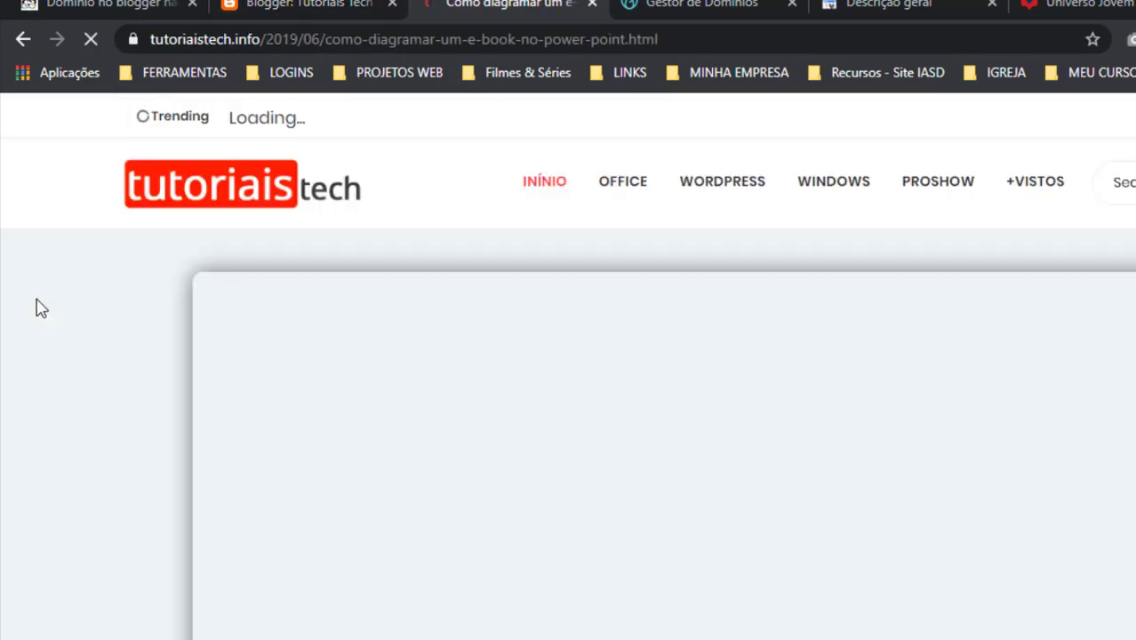
scroll(64, 375, "down", 5)
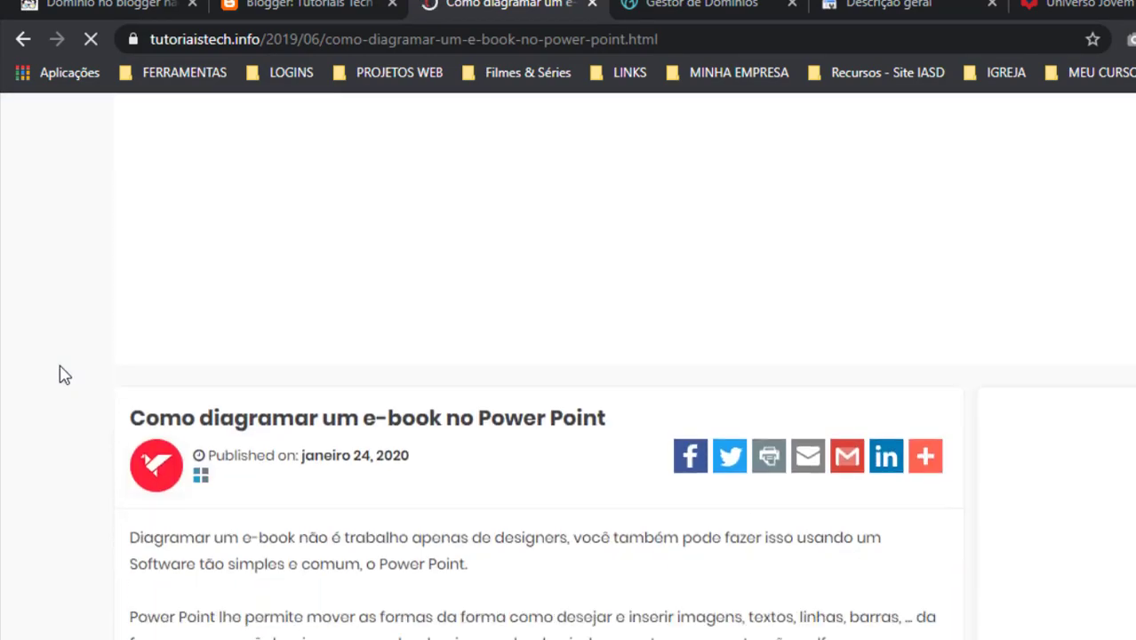
scroll(60, 369, "down", 5)
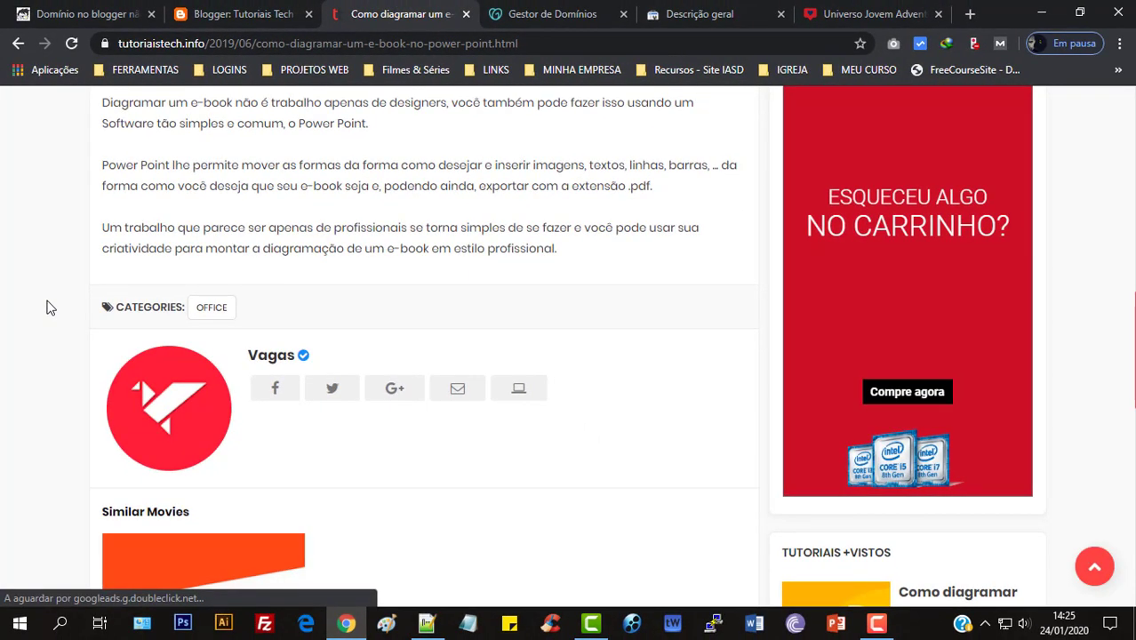
scroll(50, 302, "up", 4)
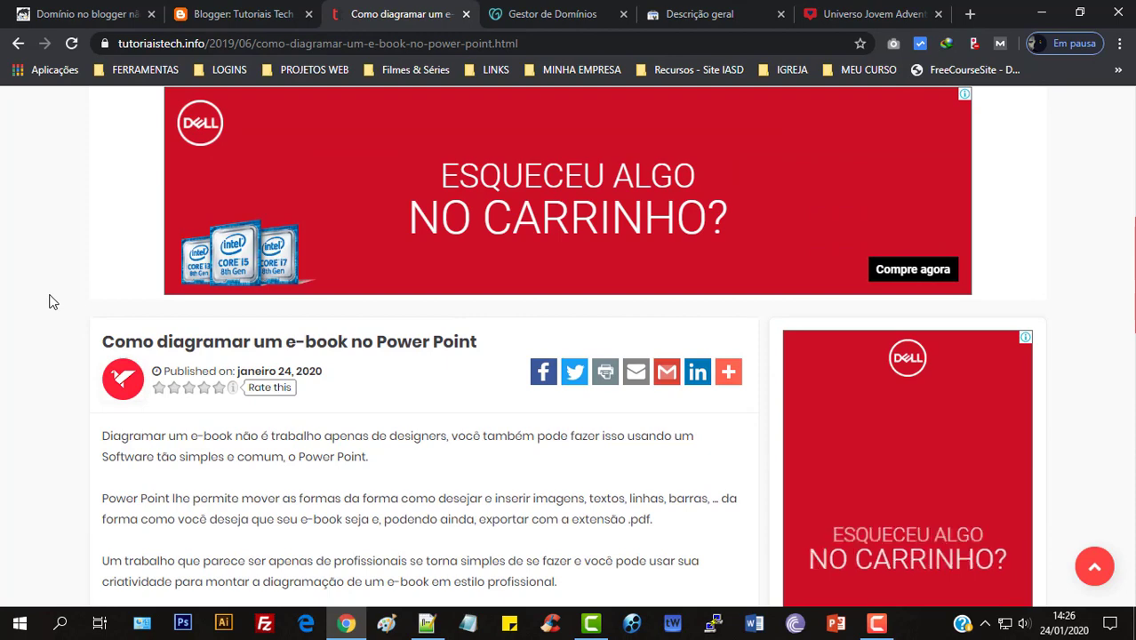
scroll(51, 302, "up", 4)
scroll(50, 302, "up", 3)
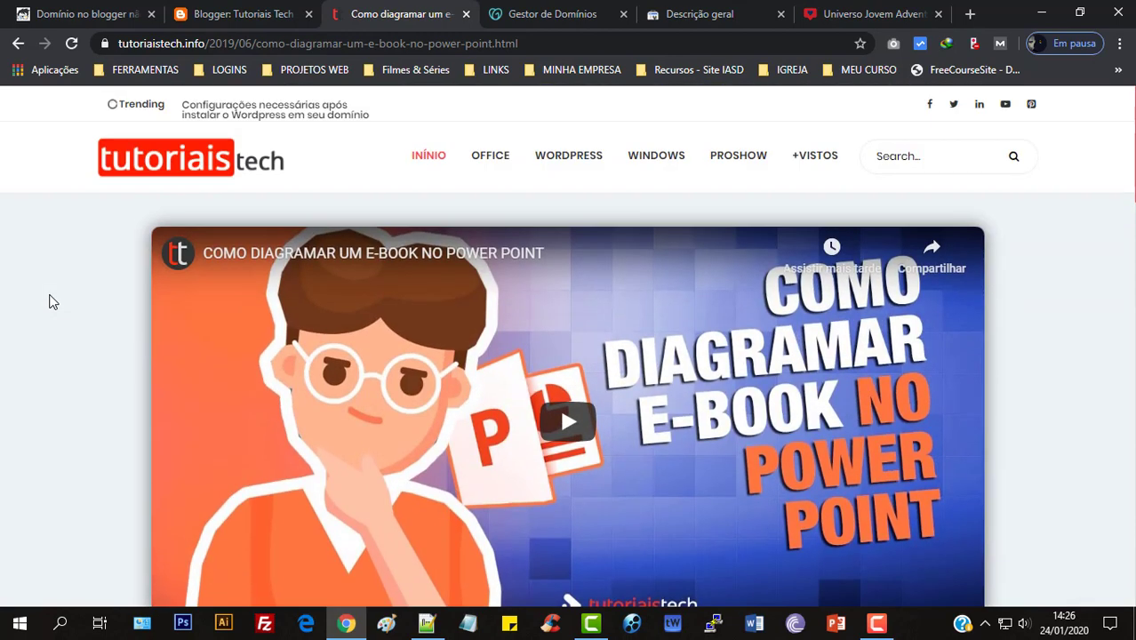